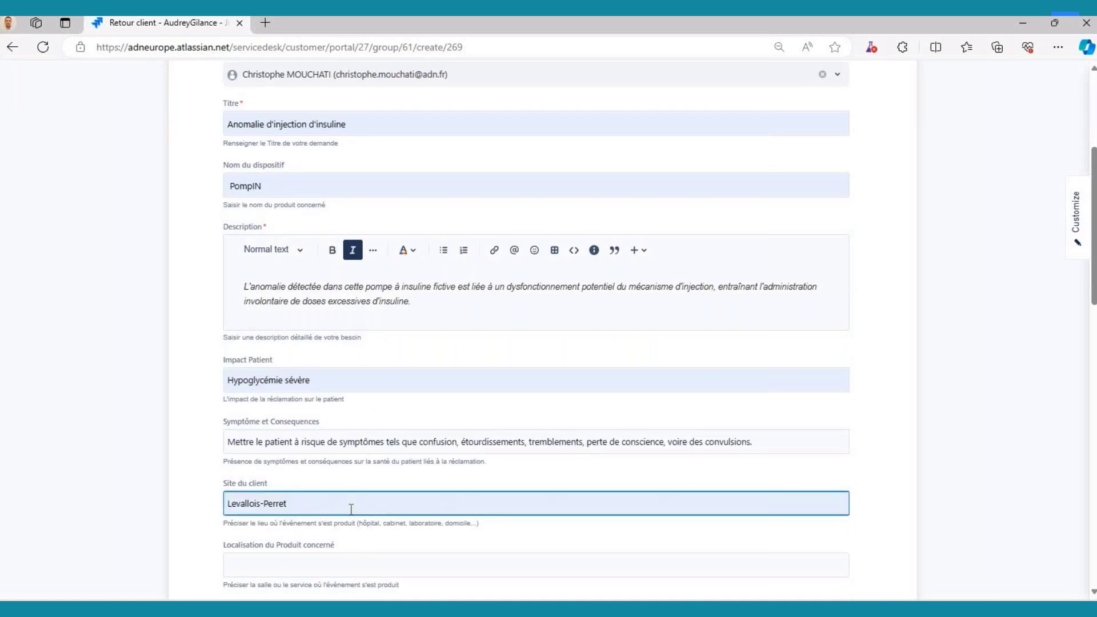
- Set the event frequency to Récurrent and specify "Chaque jour" as the recurrence in the customer feedback form
{"action": "scroll", "coordinate": [351, 508], "scroll_direction": "down", "scroll_amount": 3}
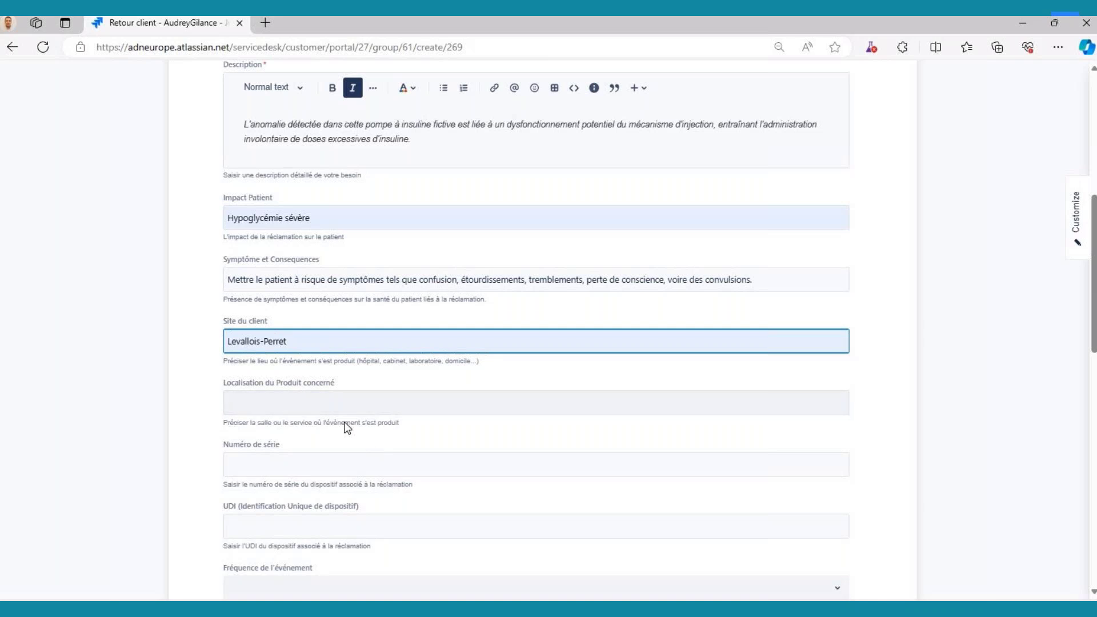
{"action": "scroll", "coordinate": [345, 426], "scroll_direction": "down", "scroll_amount": 2}
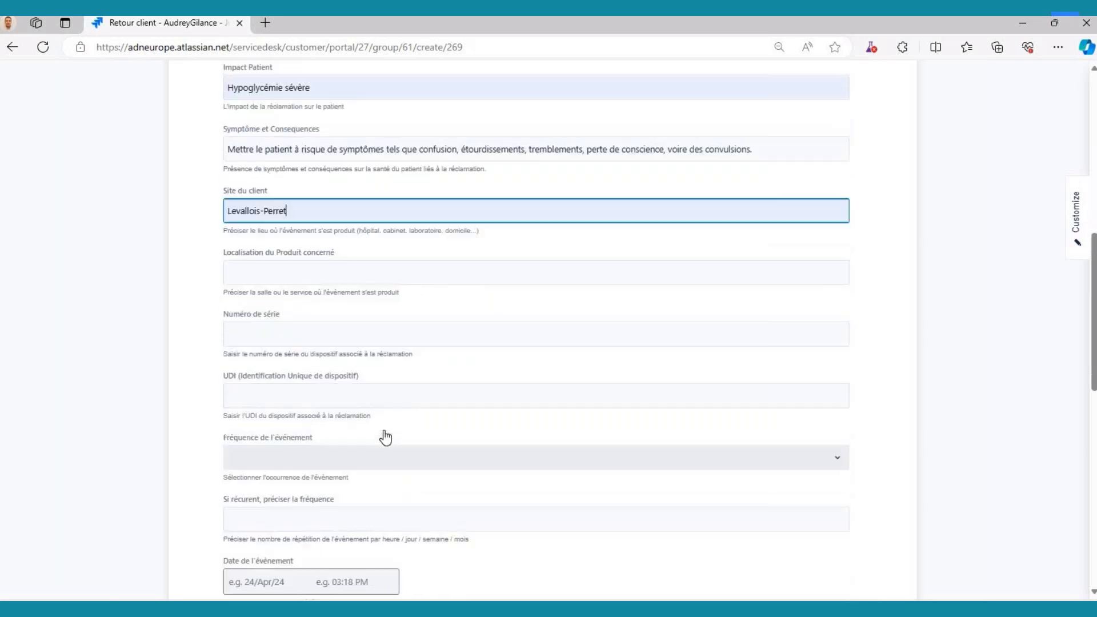
{"action": "scroll", "coordinate": [385, 437], "scroll_direction": "down", "scroll_amount": 1}
{"action": "left_click", "coordinate": [369, 434]}
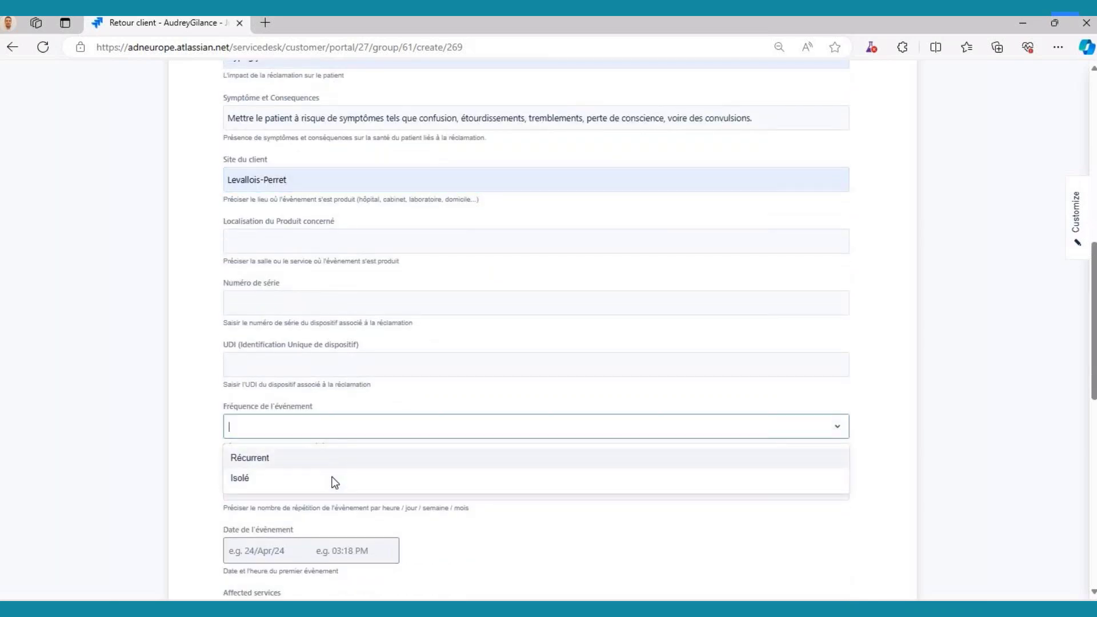
{"action": "left_click", "coordinate": [333, 457]}
{"action": "scroll", "coordinate": [386, 332], "scroll_direction": "down", "scroll_amount": 3}
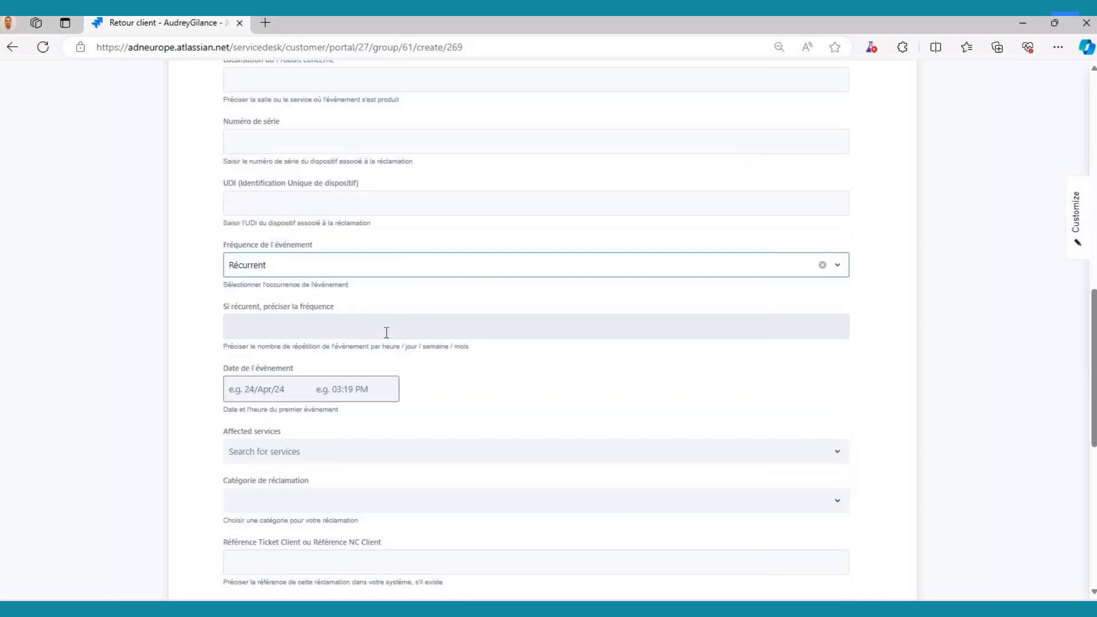
{"action": "key", "text": "Tab"}
{"action": "type", "text": "Chaque jour"}
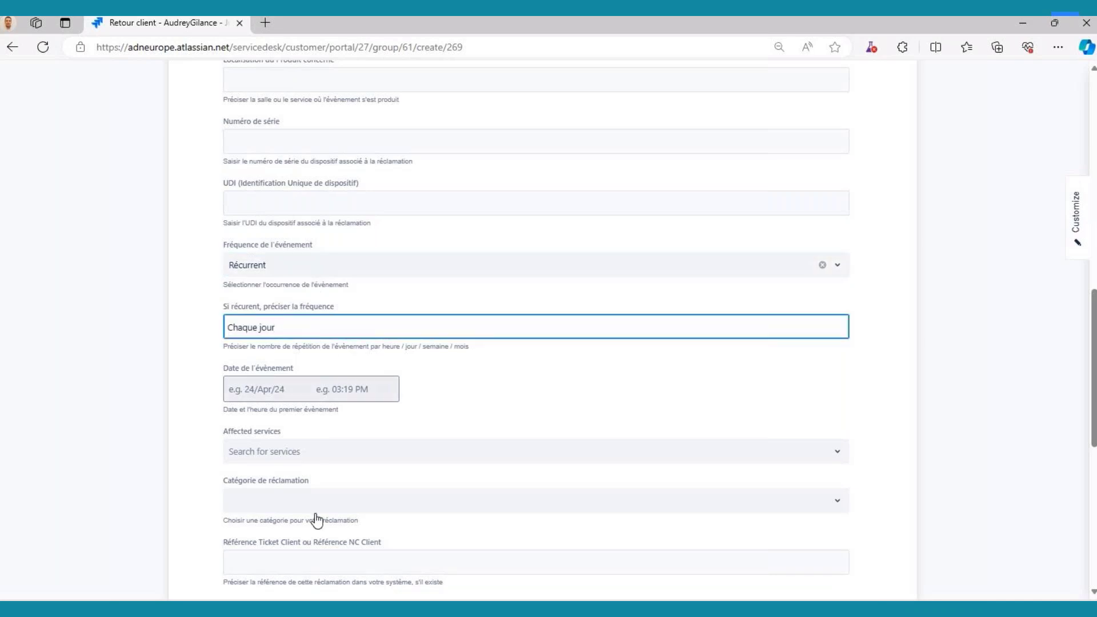
- Set the event's date and time to 24/Apr/24, 02:00 AM
{"action": "key", "text": "Tab"}
{"action": "key", "text": "Return"}
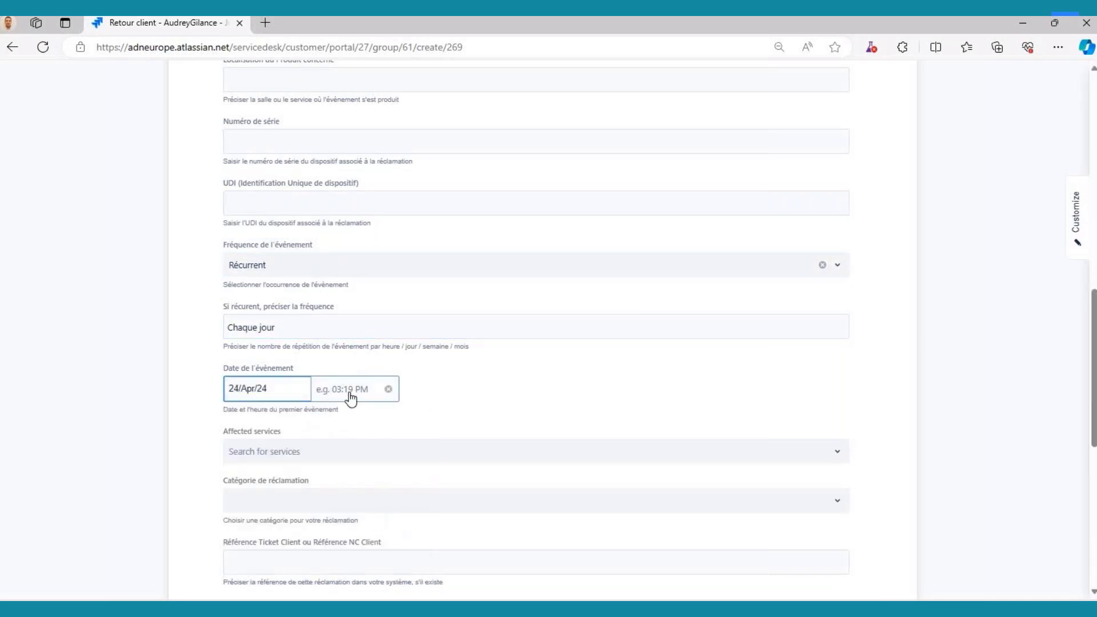
{"action": "left_click", "coordinate": [350, 399]}
{"action": "key", "text": "Return"}
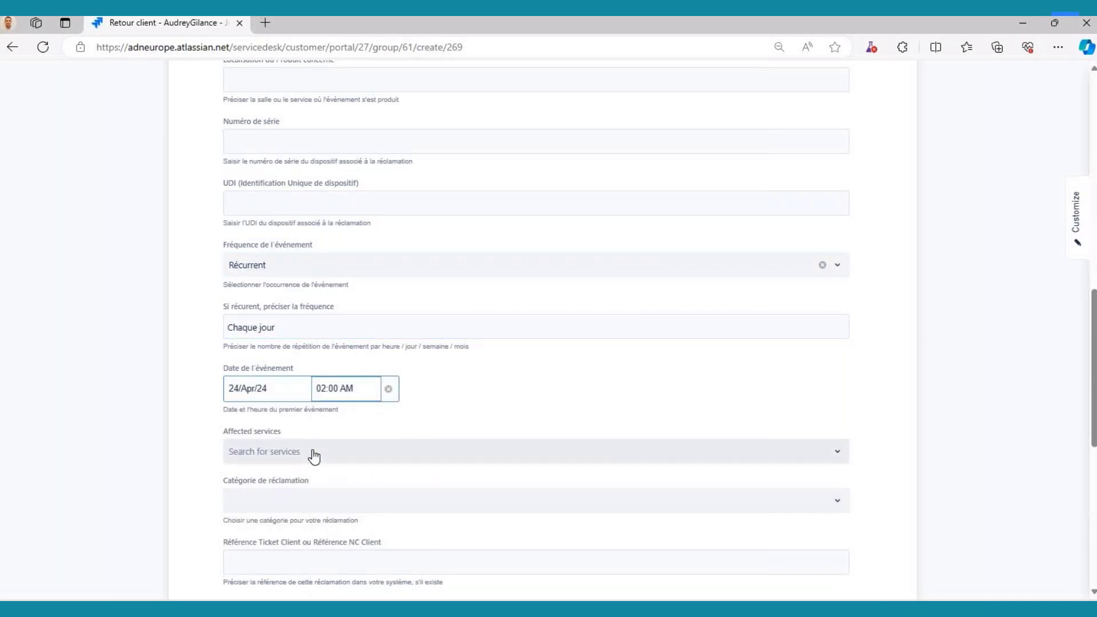
- Add Service Après-Vente (SAV) as the affected service and choose the complaint category Défaut de qualité ou non-conformité
{"action": "left_click", "coordinate": [314, 455]}
{"action": "left_click", "coordinate": [320, 403]}
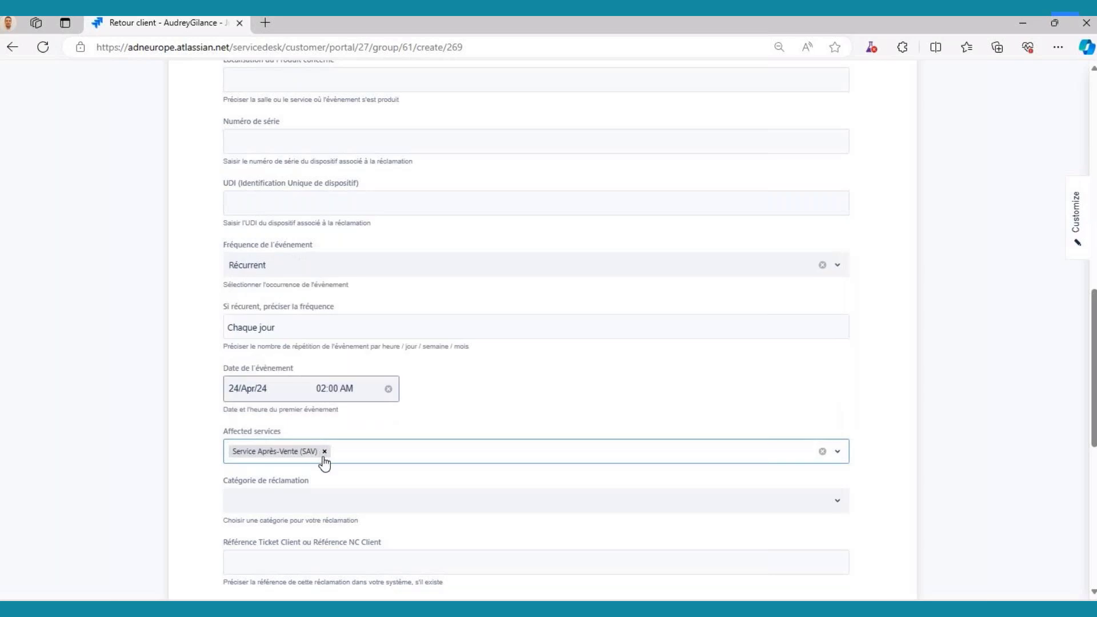
{"action": "left_click", "coordinate": [336, 510]}
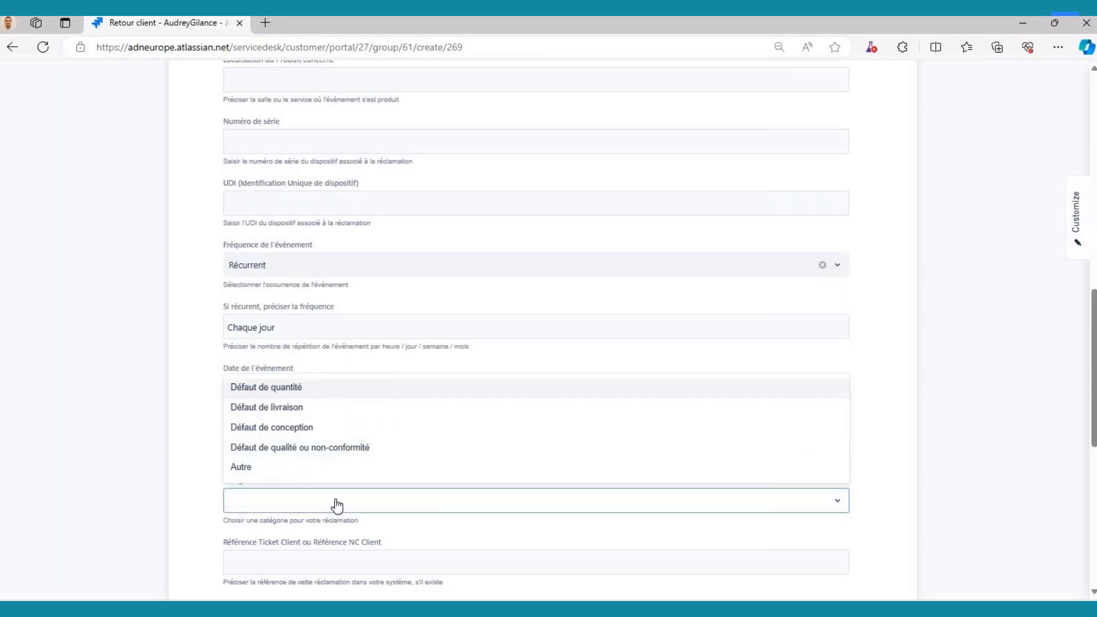
{"action": "left_click", "coordinate": [360, 448]}
- Set the serious incident's severity (Gravité de l'incident grave) to "Mort ou grave détérioration de l'état de santé"
{"action": "scroll", "coordinate": [452, 501], "scroll_direction": "down", "scroll_amount": 3}
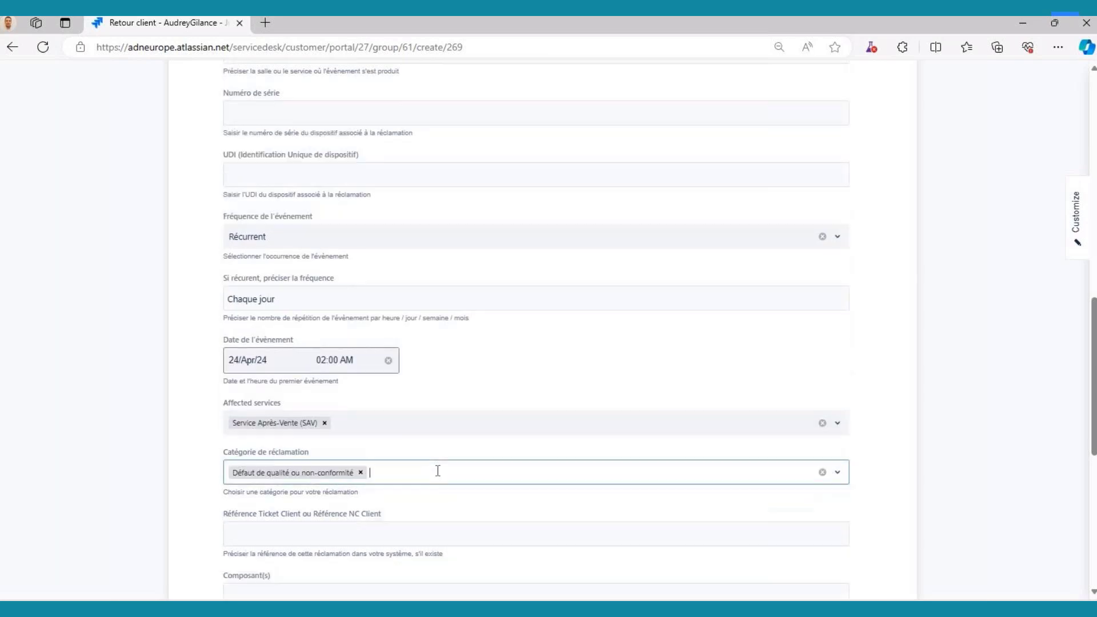
{"action": "scroll", "coordinate": [438, 475], "scroll_direction": "down", "scroll_amount": 1}
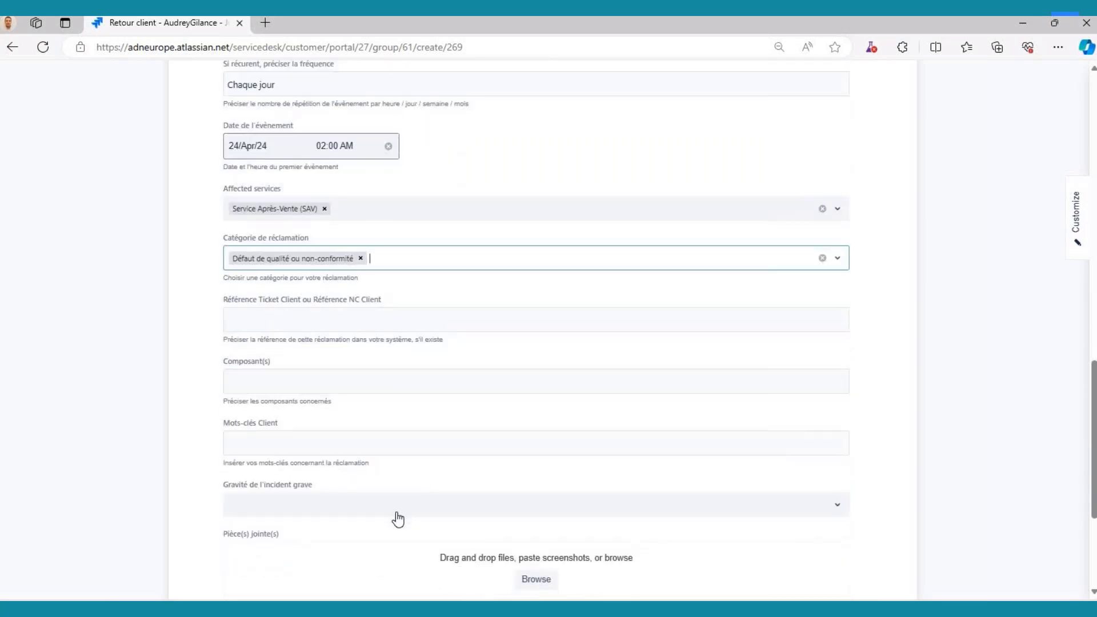
{"action": "left_click", "coordinate": [388, 517]}
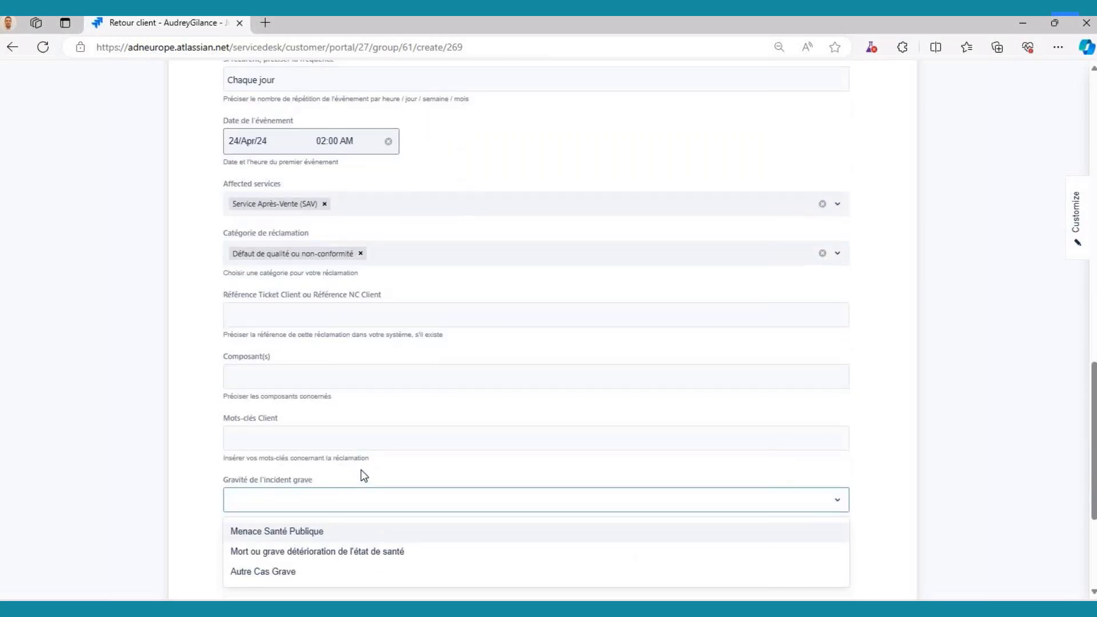
{"action": "scroll", "coordinate": [366, 474], "scroll_direction": "down", "scroll_amount": 1}
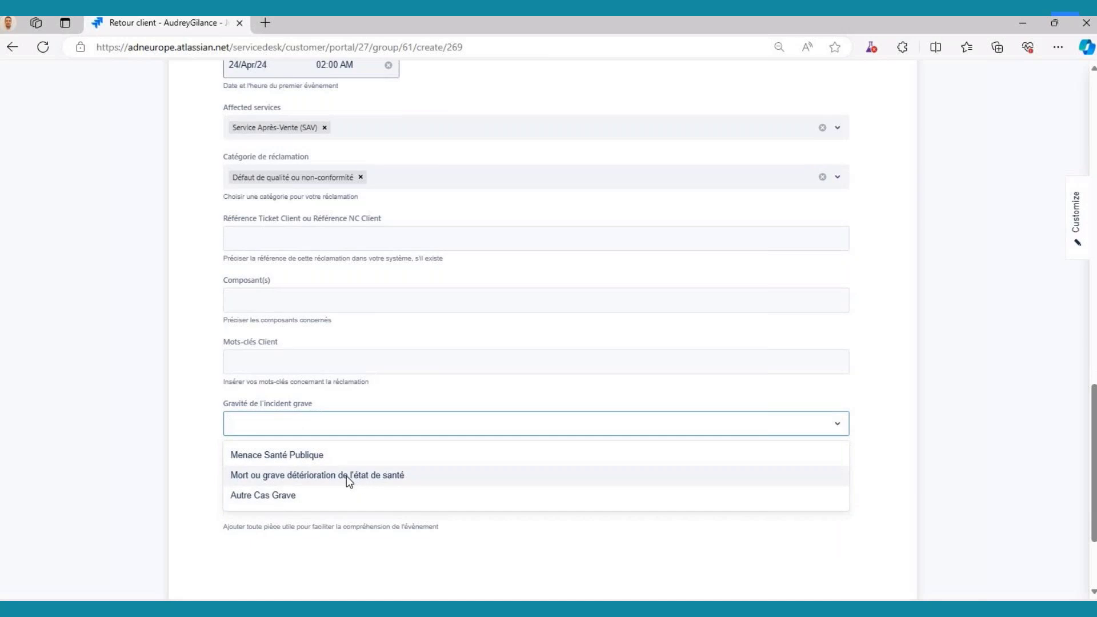
{"action": "left_click", "coordinate": [347, 475]}
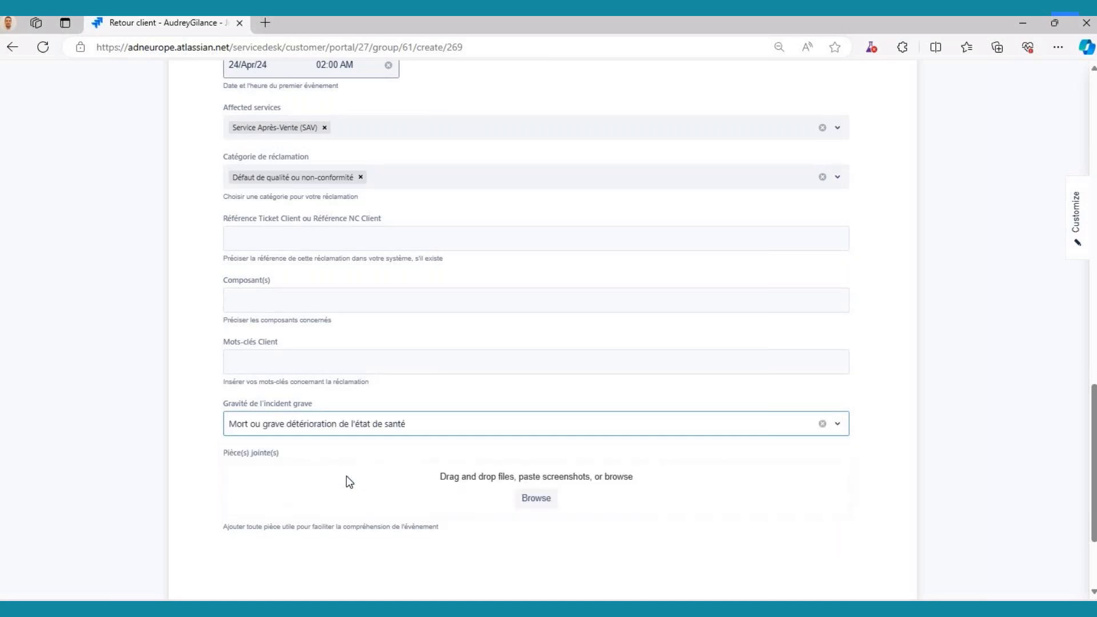
- Submit the customer feedback form and look through the details of the created request
{"action": "scroll", "coordinate": [285, 499], "scroll_direction": "down", "scroll_amount": 2}
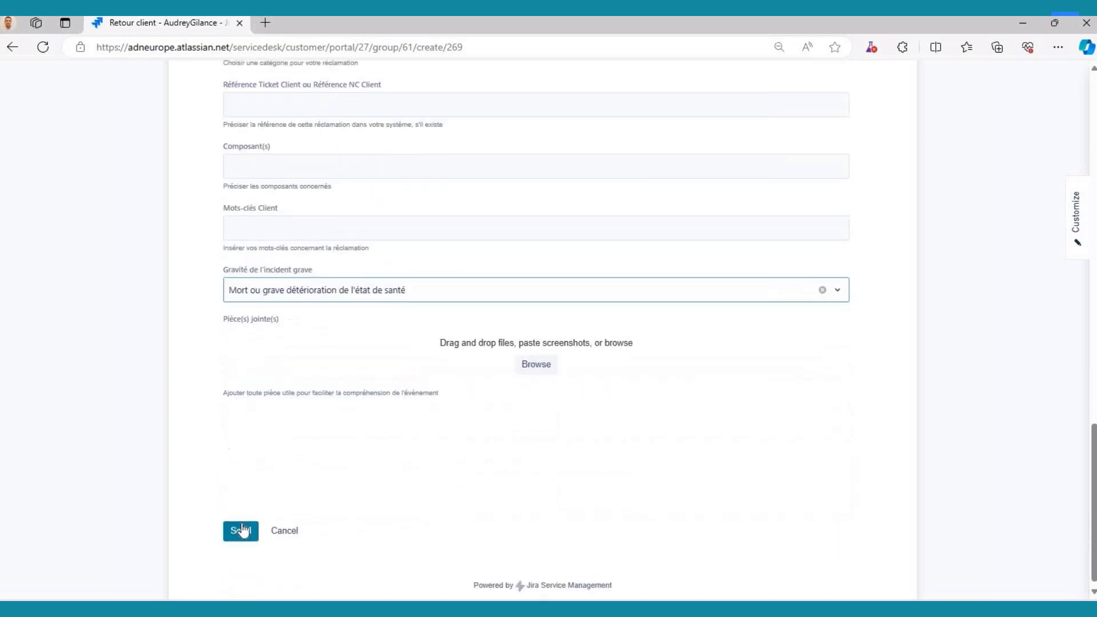
{"action": "left_click", "coordinate": [240, 523]}
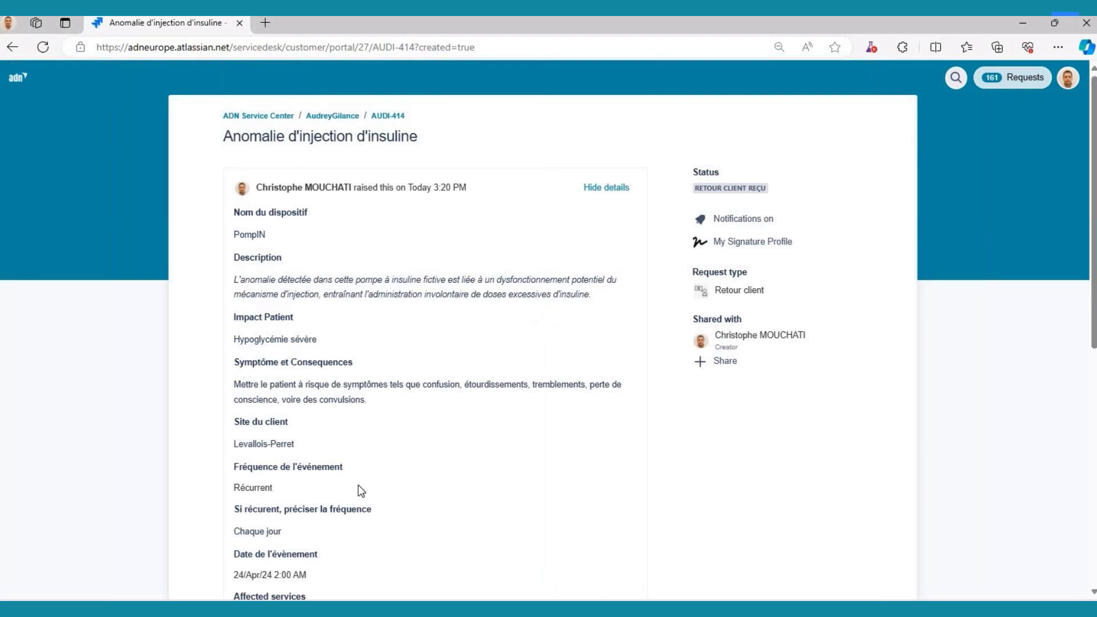
{"action": "scroll", "coordinate": [360, 492], "scroll_direction": "down", "scroll_amount": 3}
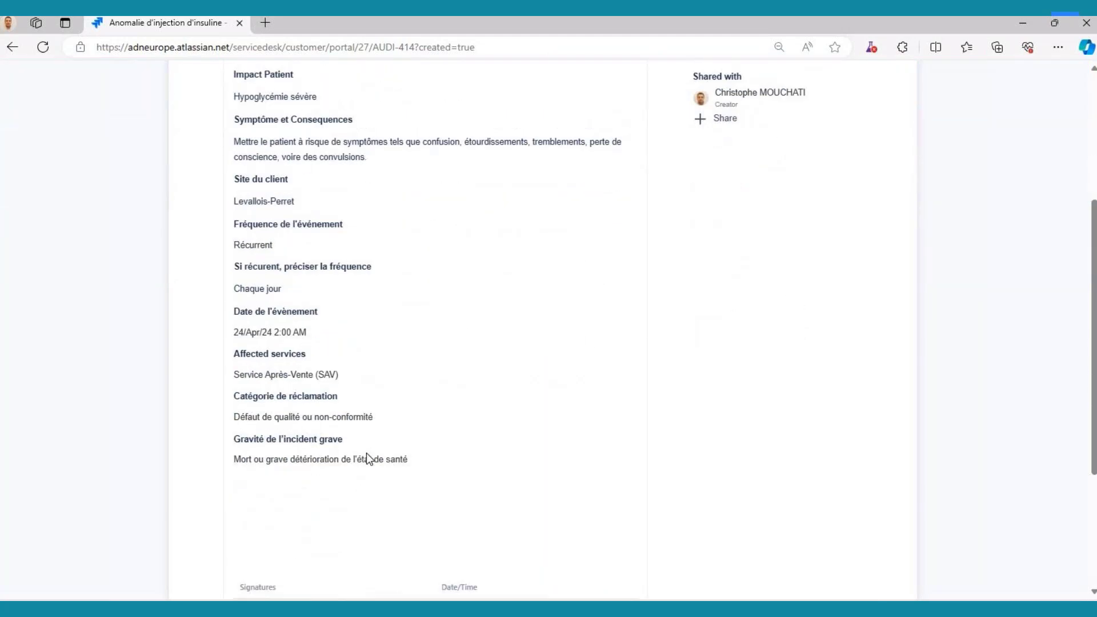
{"action": "scroll", "coordinate": [775, 166], "scroll_direction": "up", "scroll_amount": 3}
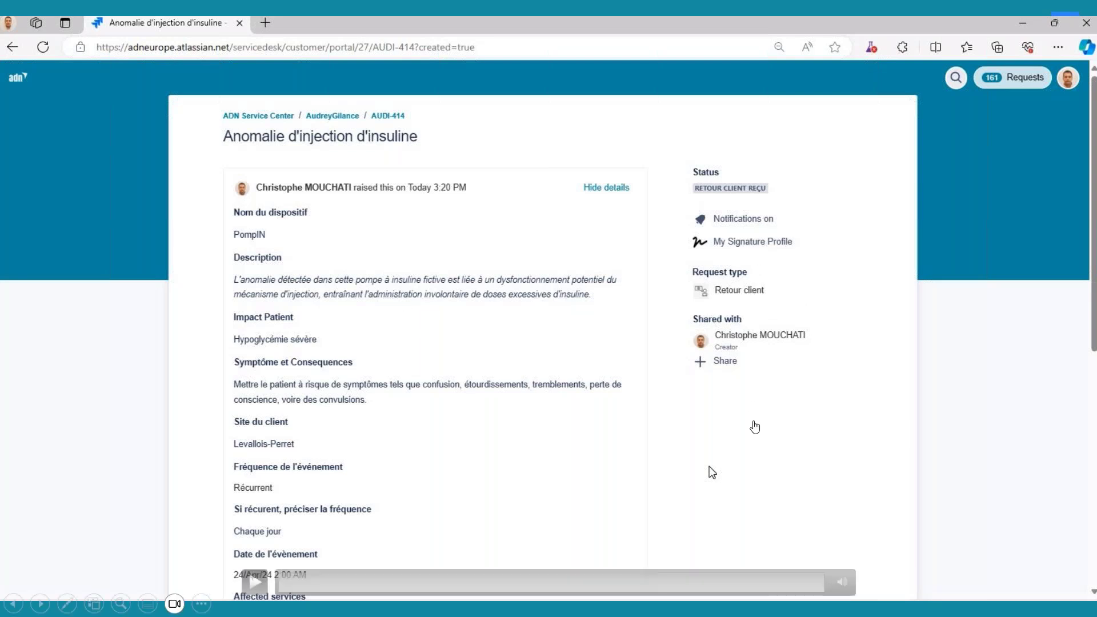
{"action": "left_click", "coordinate": [810, 436]}
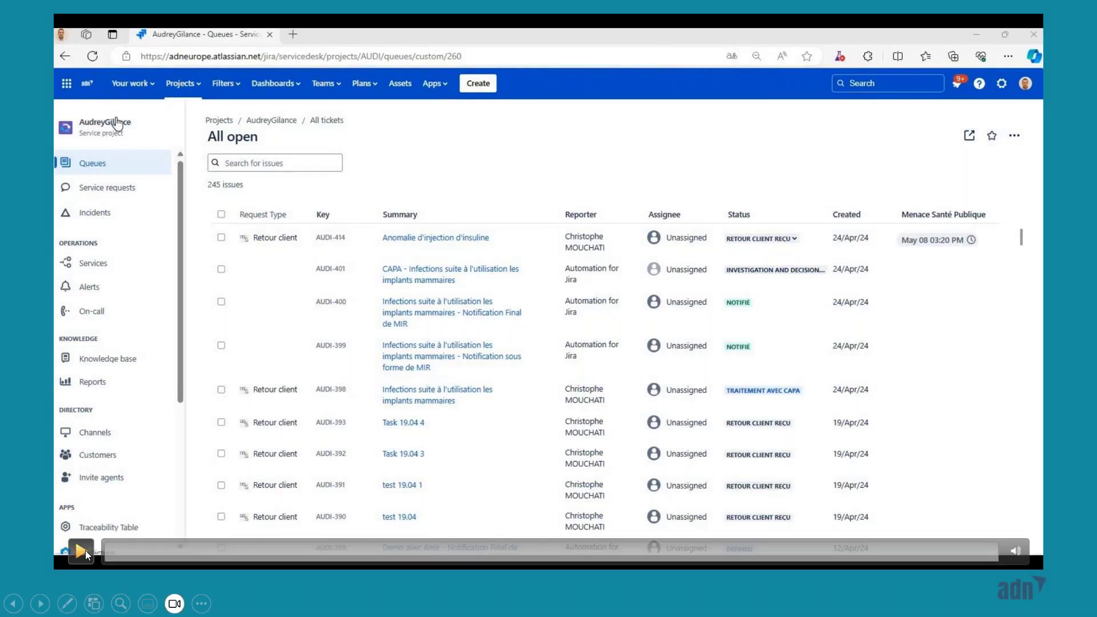
{"action": "left_click", "coordinate": [85, 550]}
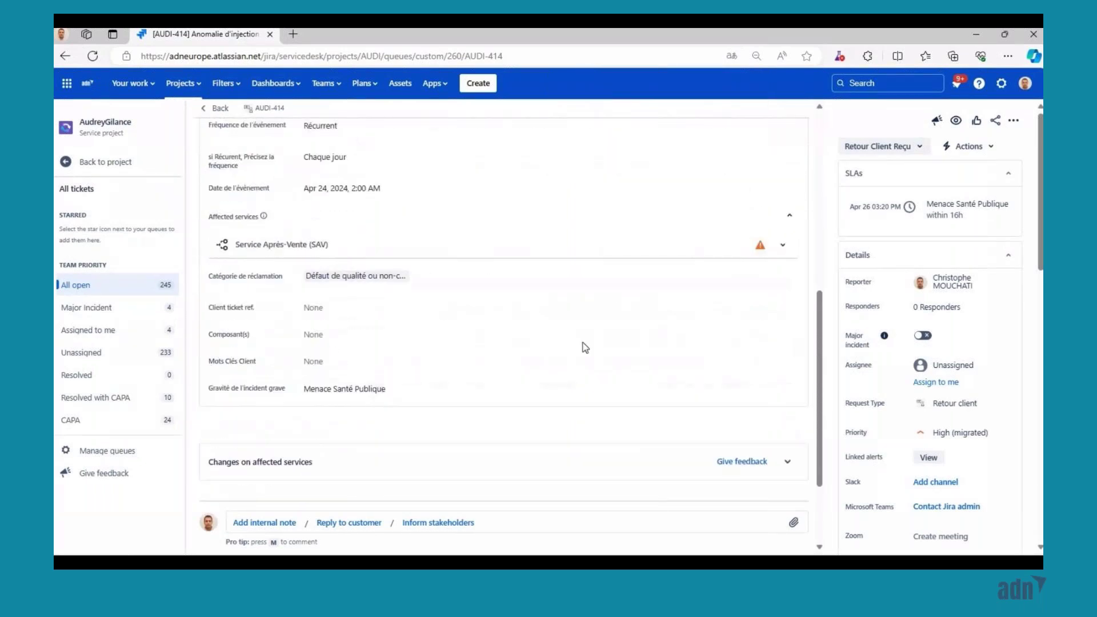
{"action": "mouse_move", "coordinate": [694, 483]}
{"action": "left_click", "coordinate": [80, 550]}
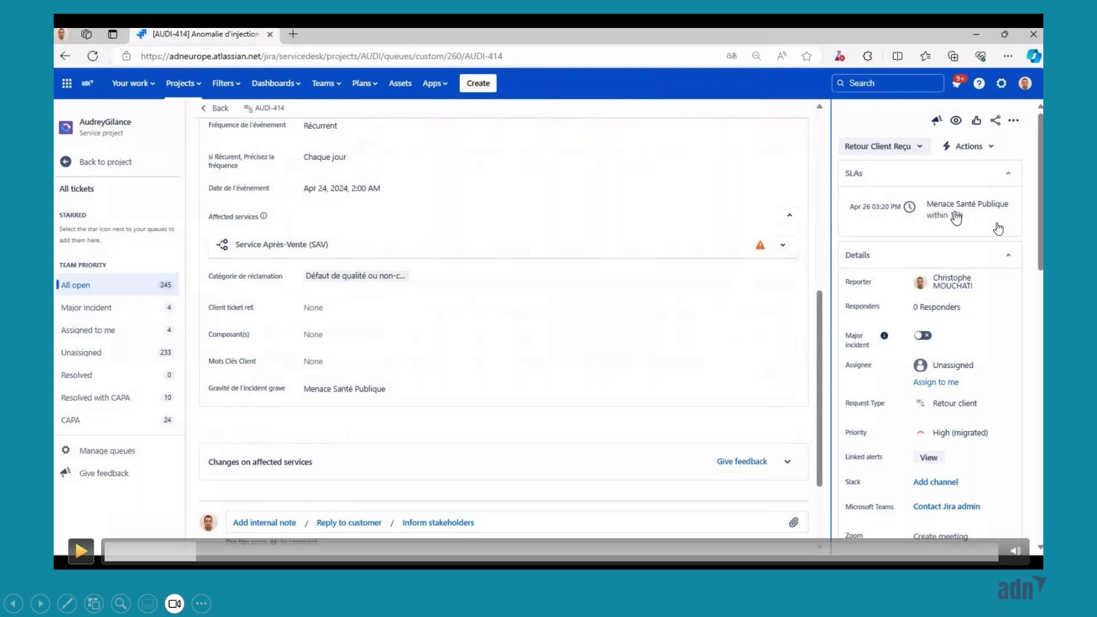
{"action": "mouse_move", "coordinate": [571, 325]}
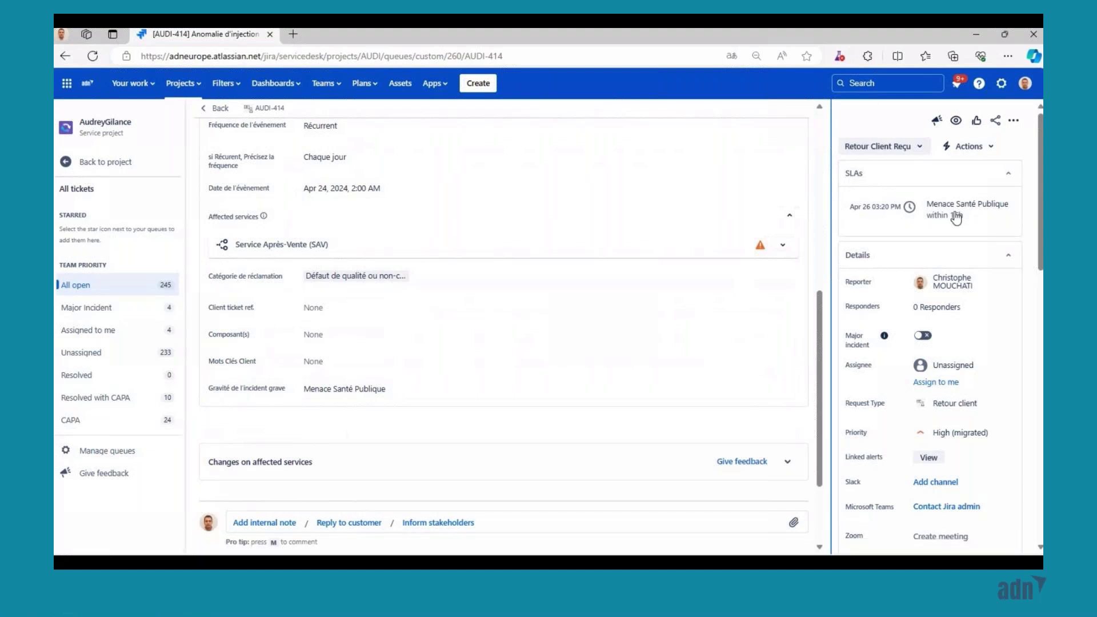
{"action": "mouse_move", "coordinate": [631, 314]}
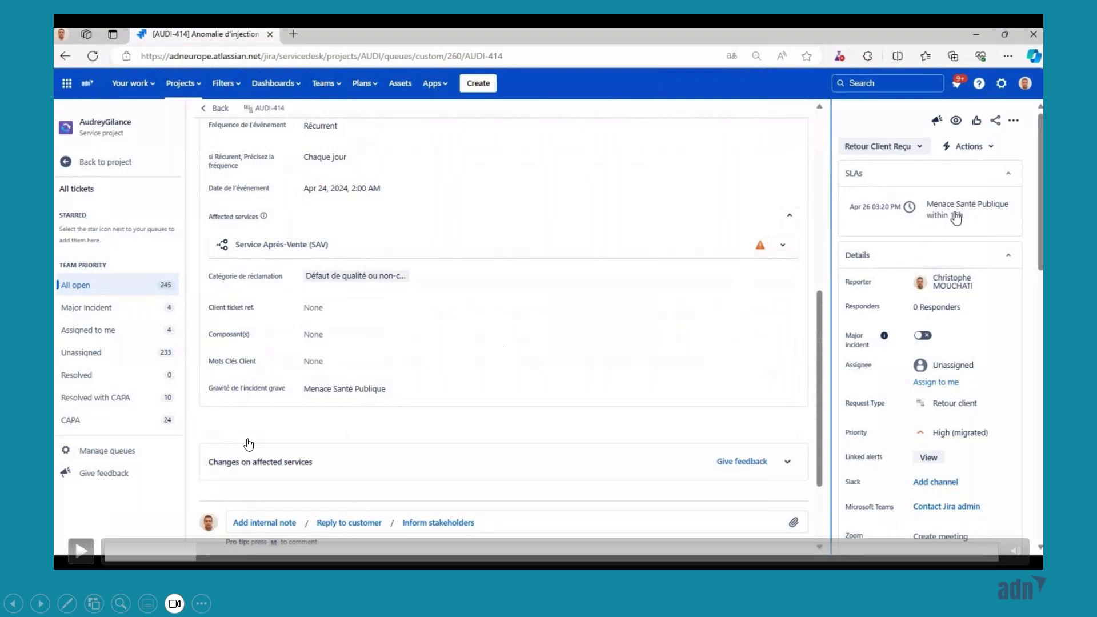
{"action": "left_click", "coordinate": [78, 550]}
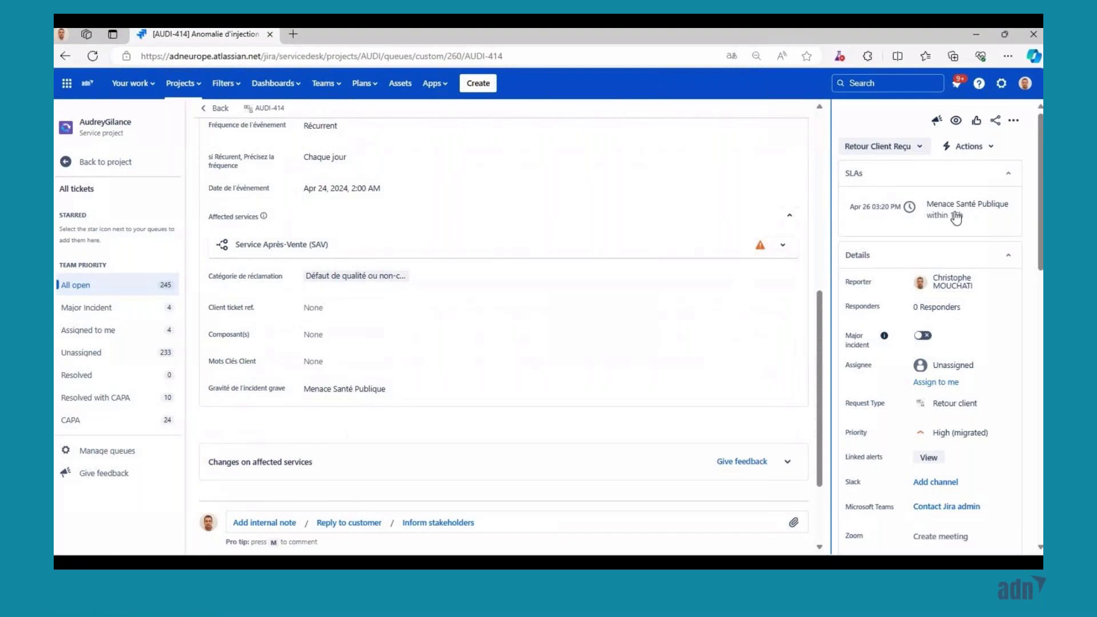
{"action": "mouse_move", "coordinate": [81, 557]}
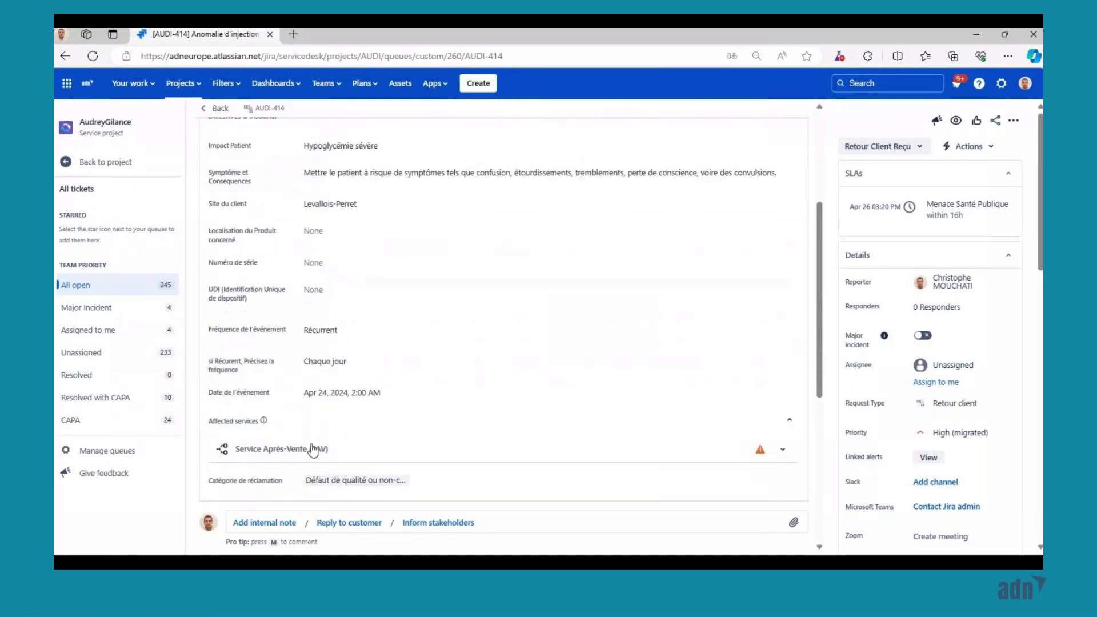
{"action": "mouse_move", "coordinate": [86, 533]}
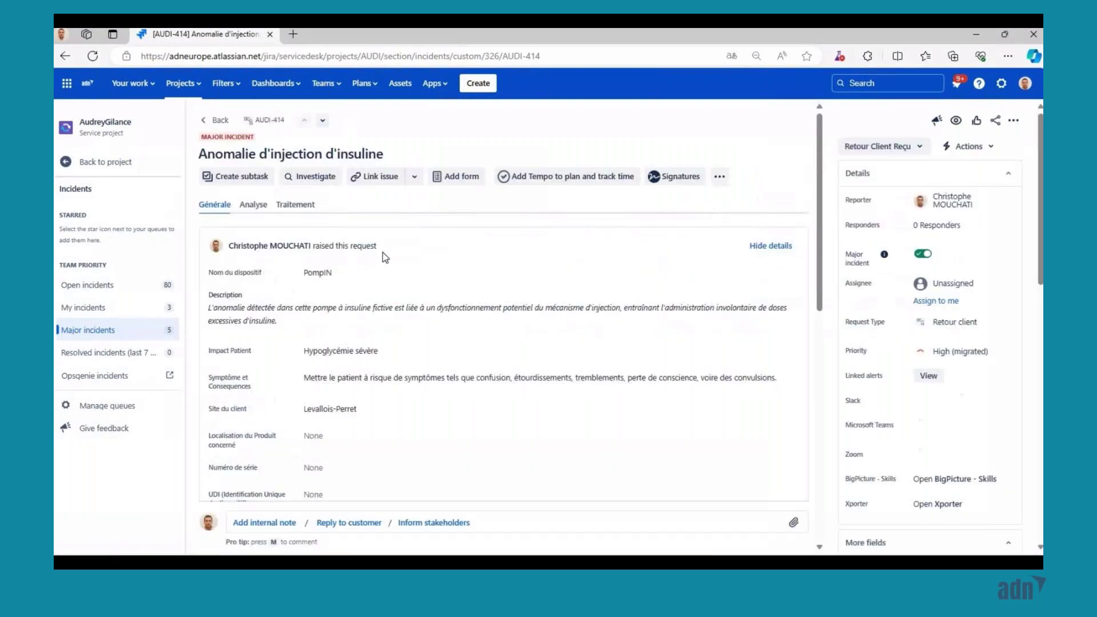
- In the ticket's Analyse fields, classify the product NC or incident as "Incident ou risque d'incident" and set Incident Grave to OUI
{"action": "left_click", "coordinate": [265, 210]}
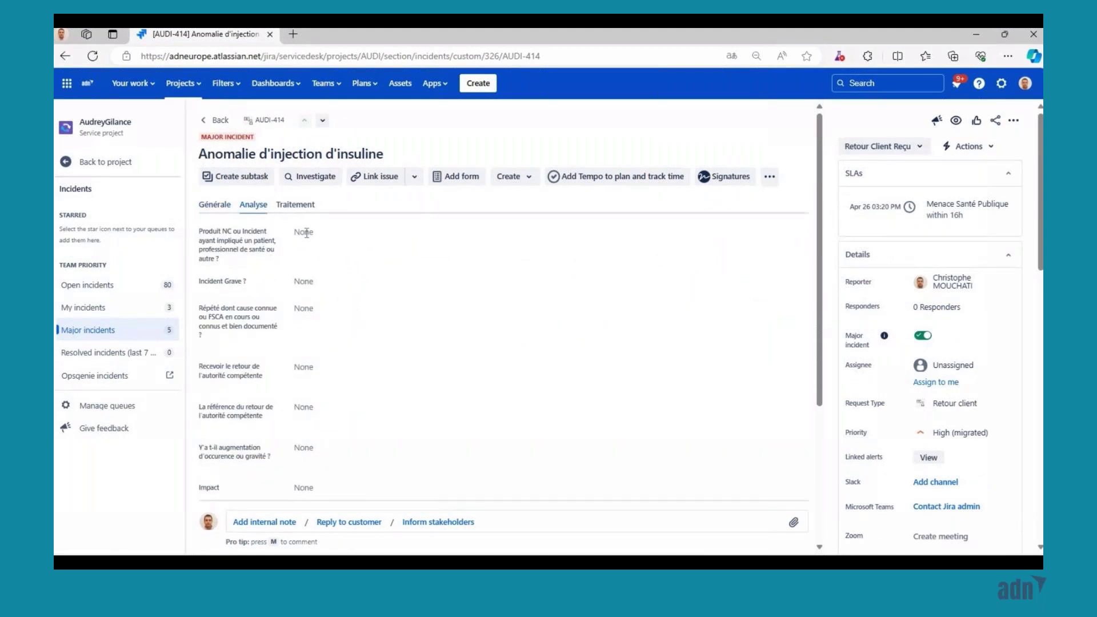
{"action": "left_click", "coordinate": [447, 264]}
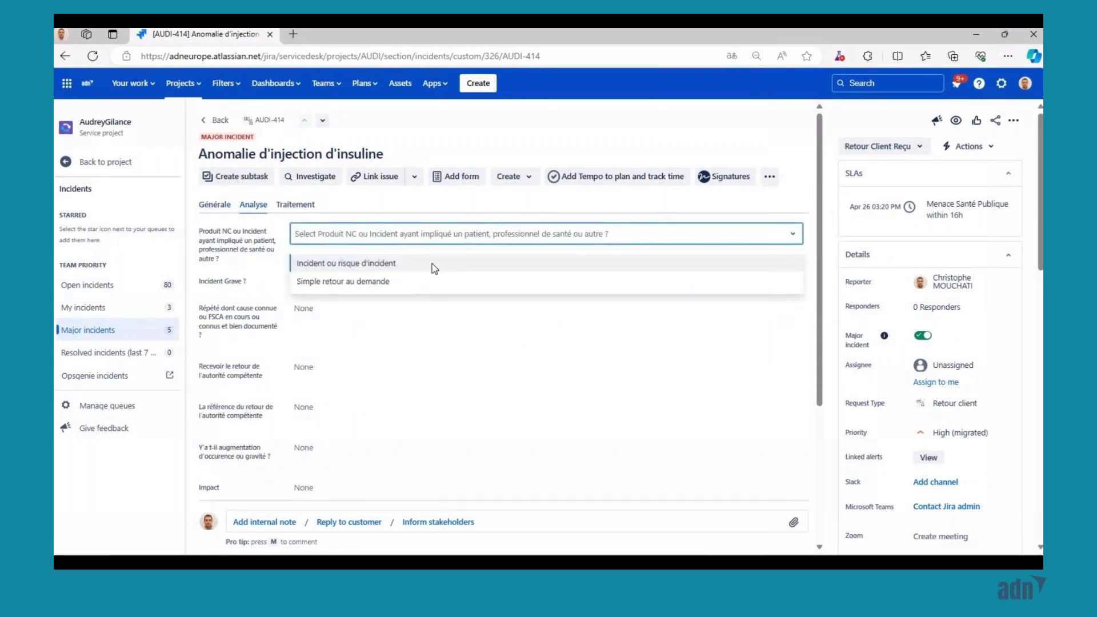
{"action": "left_click", "coordinate": [434, 263]}
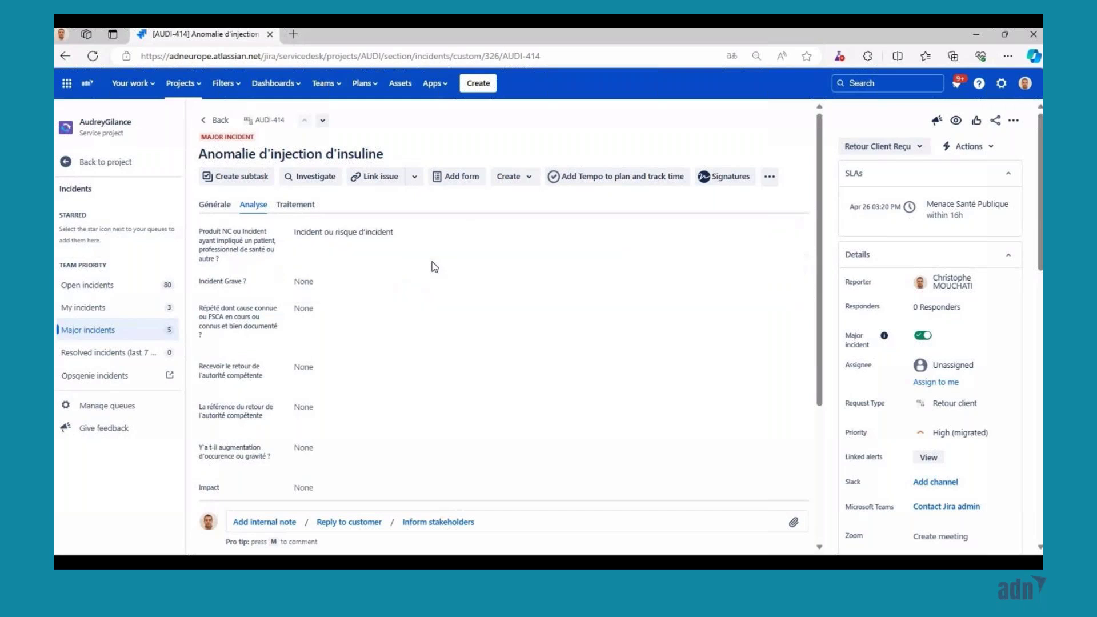
{"action": "left_click", "coordinate": [339, 282]}
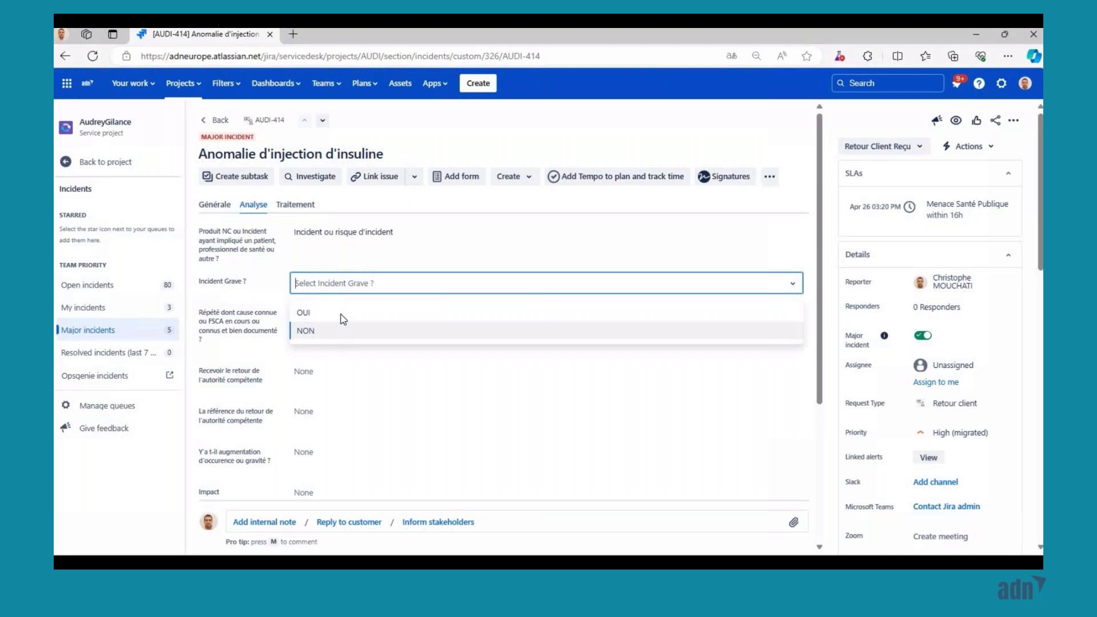
{"action": "left_click", "coordinate": [341, 314]}
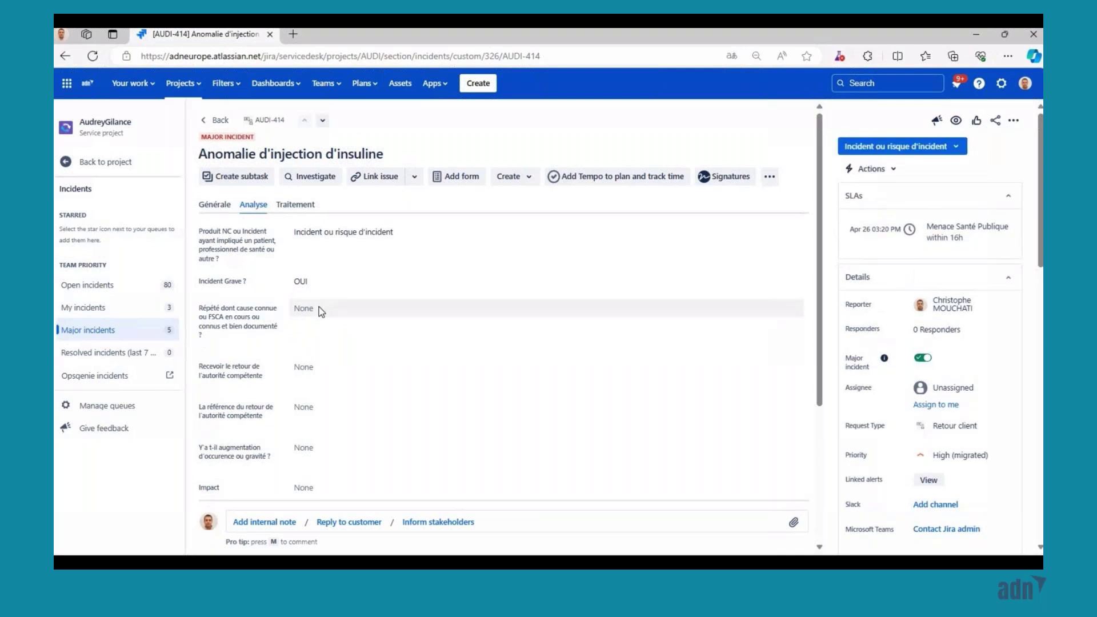
- Answer Non to the question on a repeated, known cause or ongoing FSCA, and reload the ticket page
{"action": "left_click", "coordinate": [322, 346]}
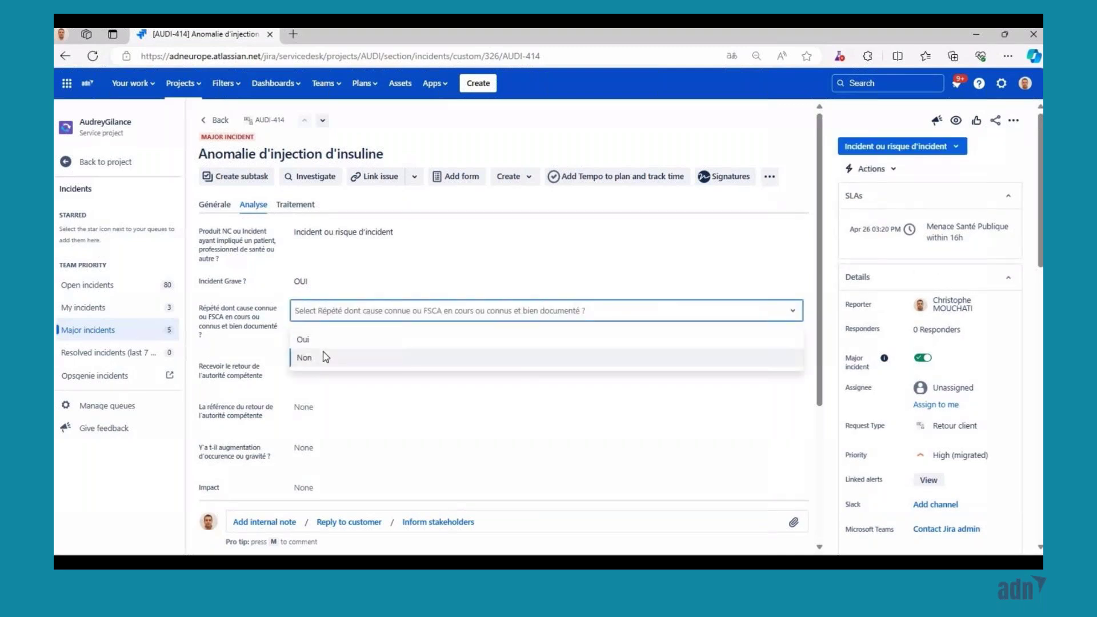
{"action": "left_click", "coordinate": [326, 357]}
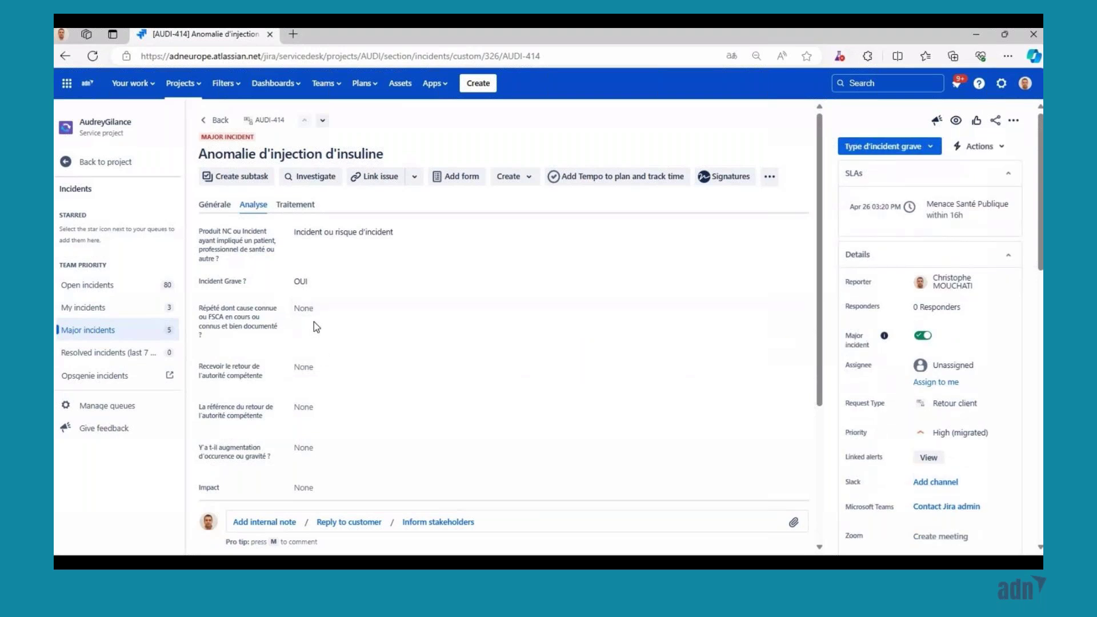
{"action": "scroll", "coordinate": [313, 323], "scroll_direction": "down", "scroll_amount": 3}
{"action": "scroll", "coordinate": [301, 329], "scroll_direction": "up", "scroll_amount": 3}
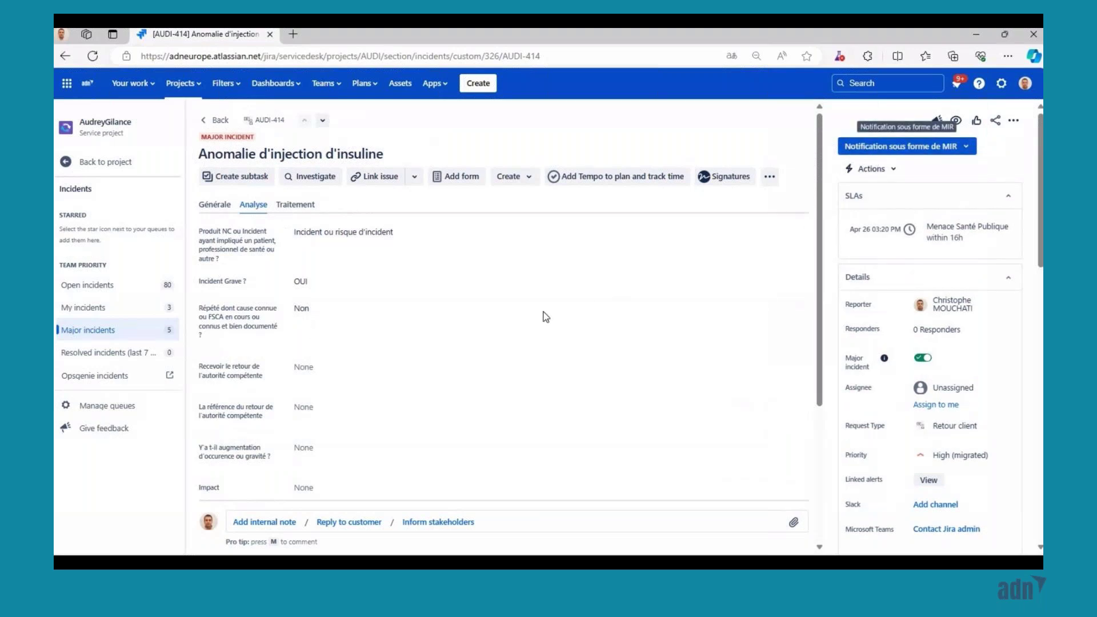
{"action": "scroll", "coordinate": [526, 316], "scroll_direction": "down", "scroll_amount": 3}
{"action": "left_click", "coordinate": [93, 56]}
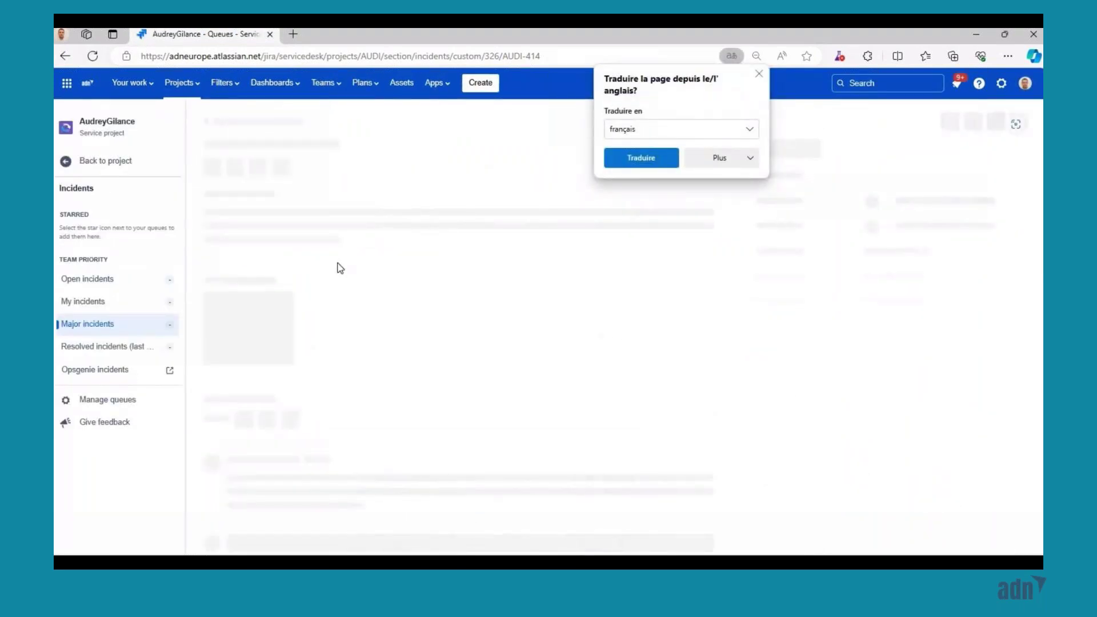
- Look through the ticket's linked issues and open the "Notification sous forme de MIR" issue in a new tab
{"action": "scroll", "coordinate": [334, 323], "scroll_direction": "down", "scroll_amount": 4}
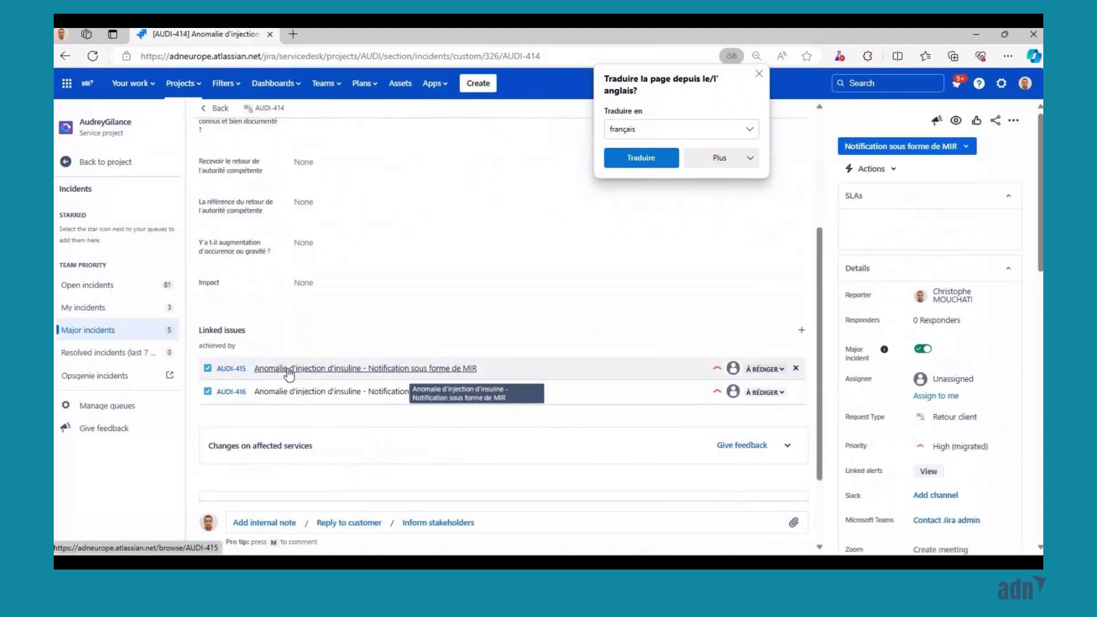
{"action": "scroll", "coordinate": [365, 331], "scroll_direction": "up", "scroll_amount": 4}
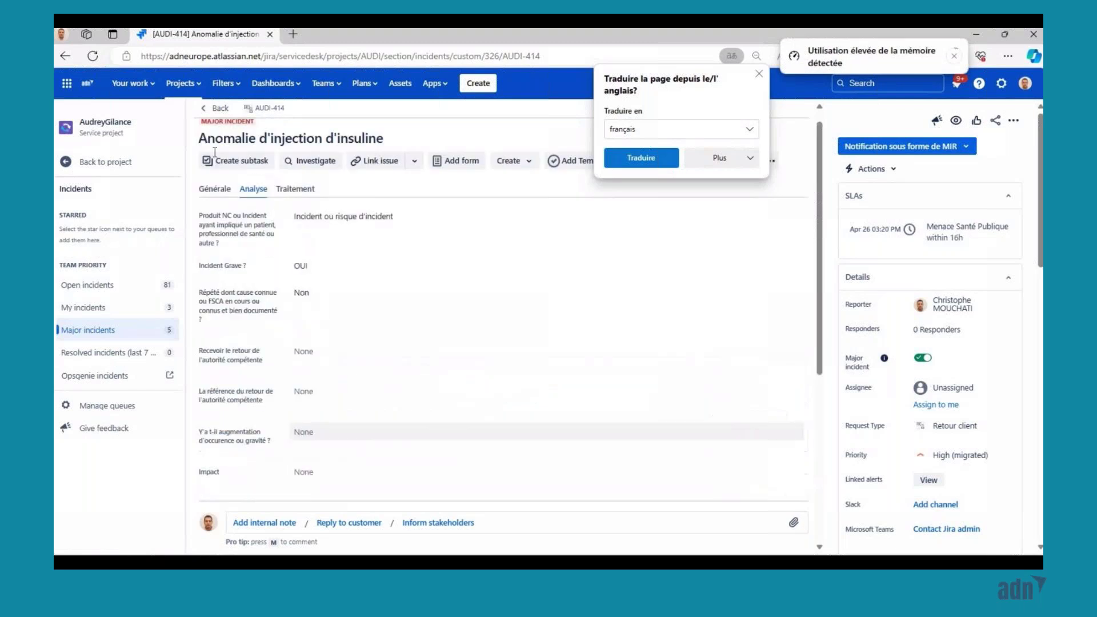
{"action": "scroll", "coordinate": [400, 356], "scroll_direction": "down", "scroll_amount": 4}
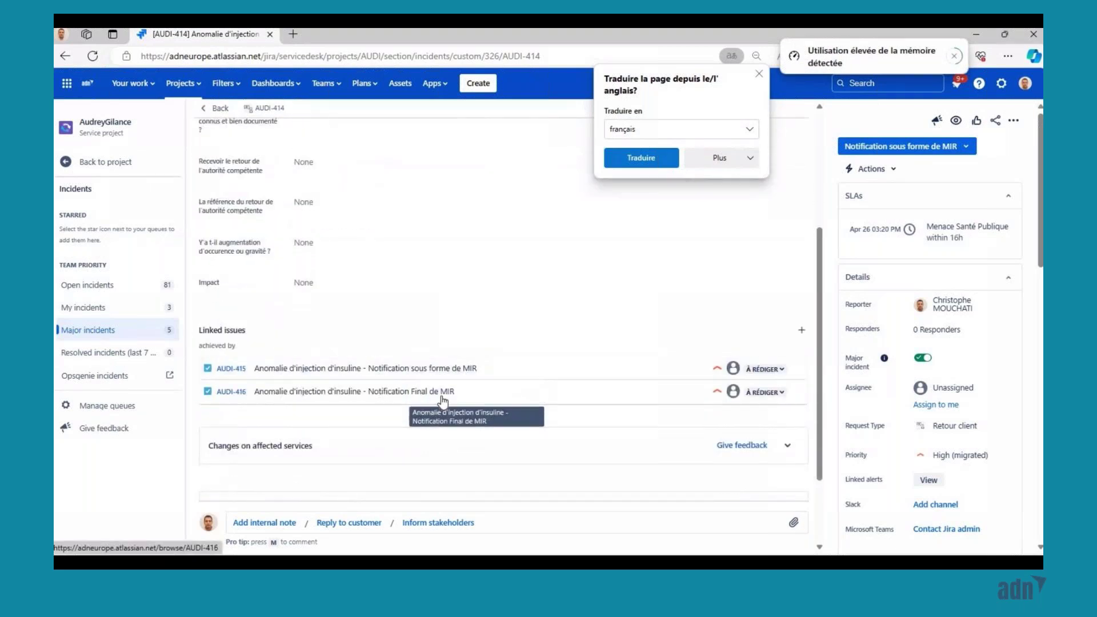
{"action": "right_click", "coordinate": [408, 366]}
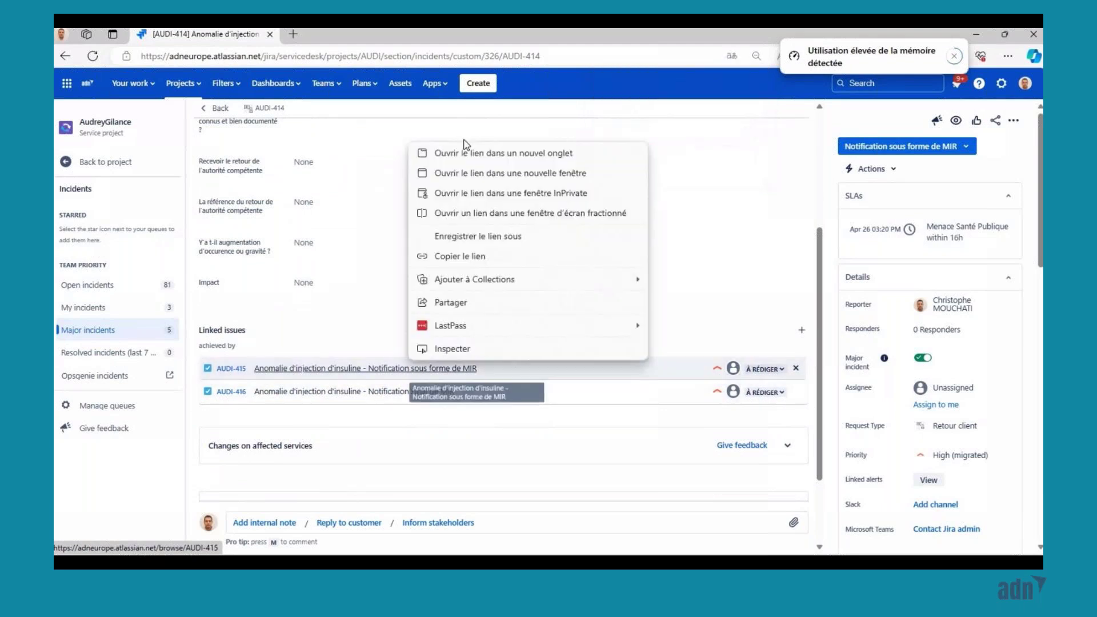
{"action": "key", "text": "Return"}
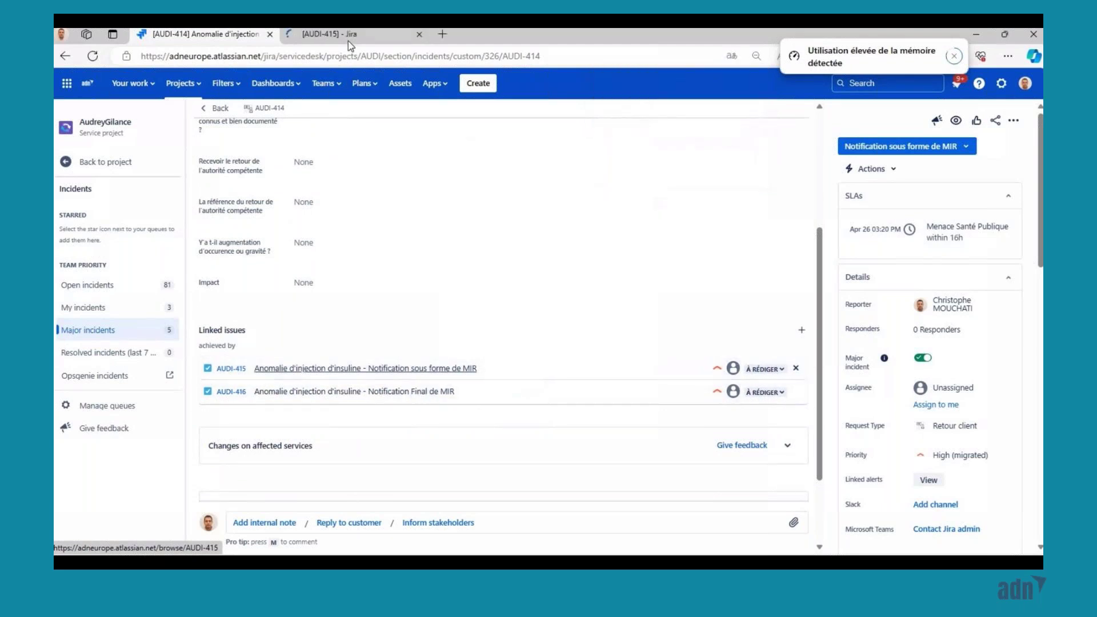
{"action": "left_click", "coordinate": [348, 38]}
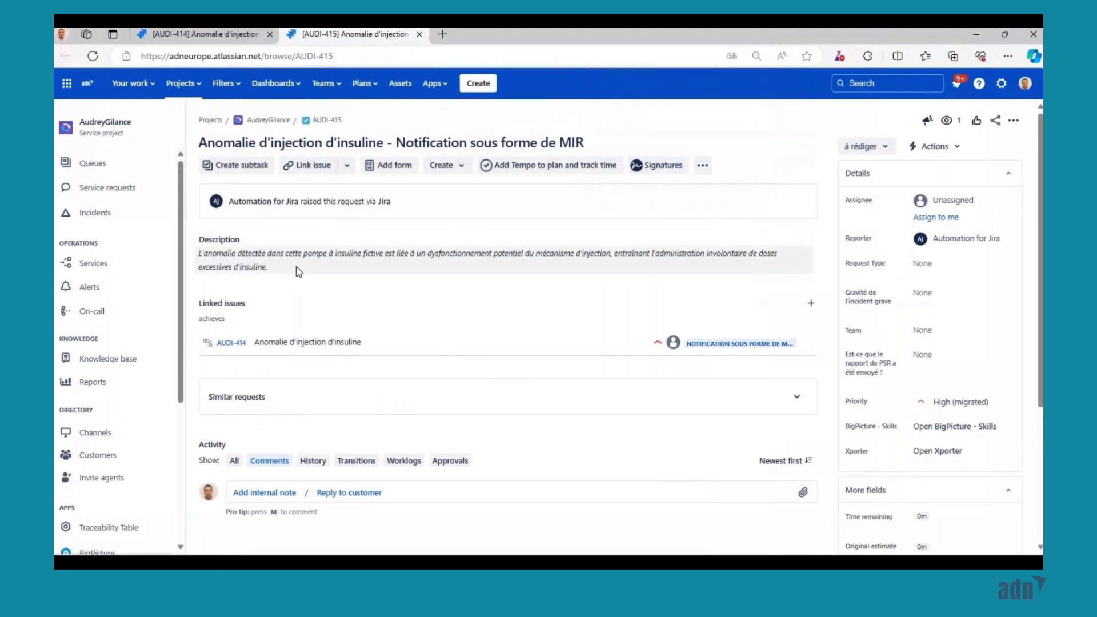
{"action": "left_click", "coordinate": [256, 271]}
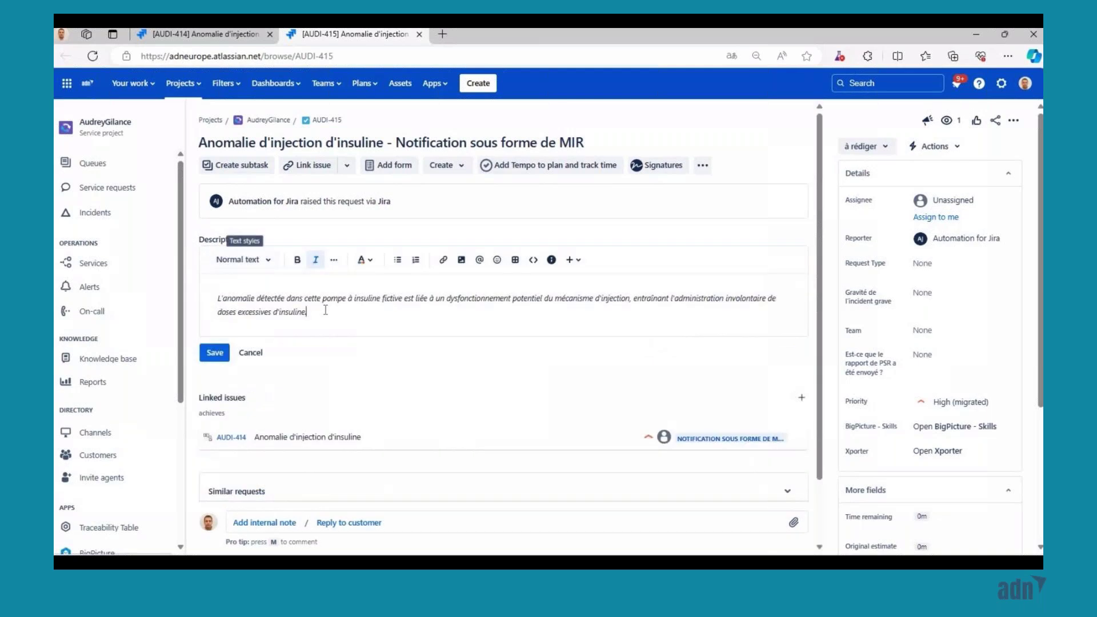
{"action": "key", "text": "Return"}
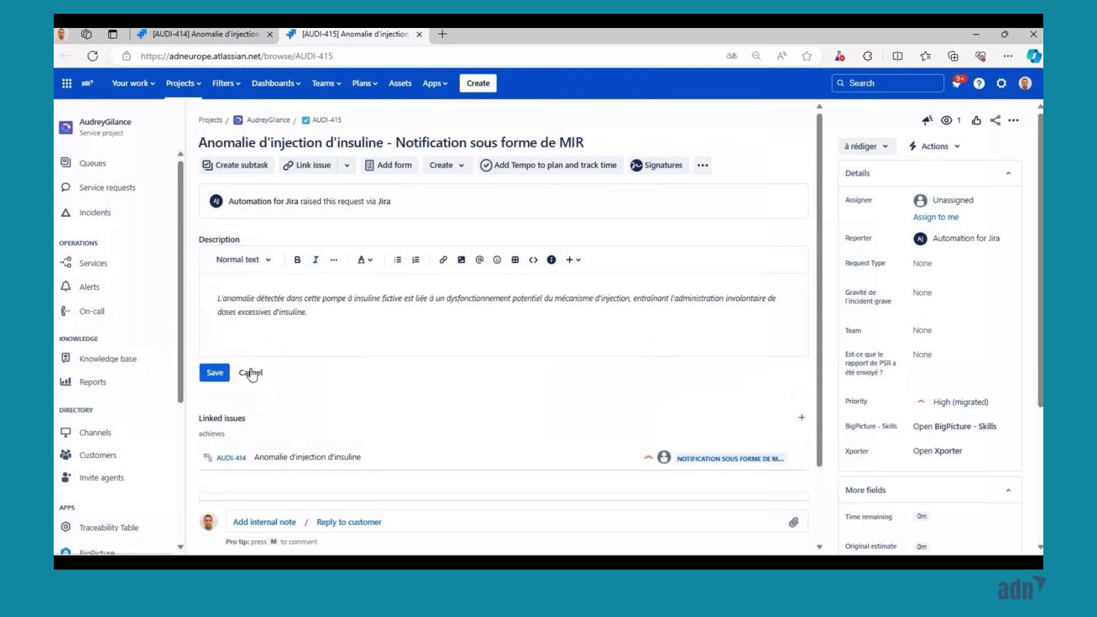
{"action": "left_click", "coordinate": [282, 379]}
- Add the MIR Report form to the "Notification sous forme de MIR" ticket
{"action": "left_click", "coordinate": [392, 164]}
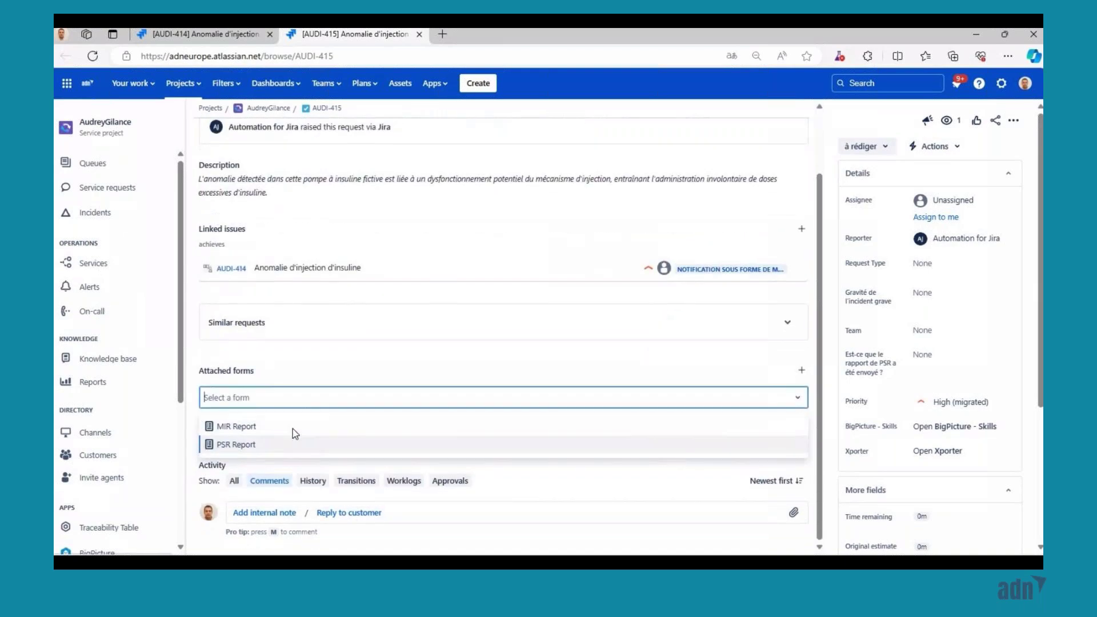
{"action": "left_click", "coordinate": [293, 429]}
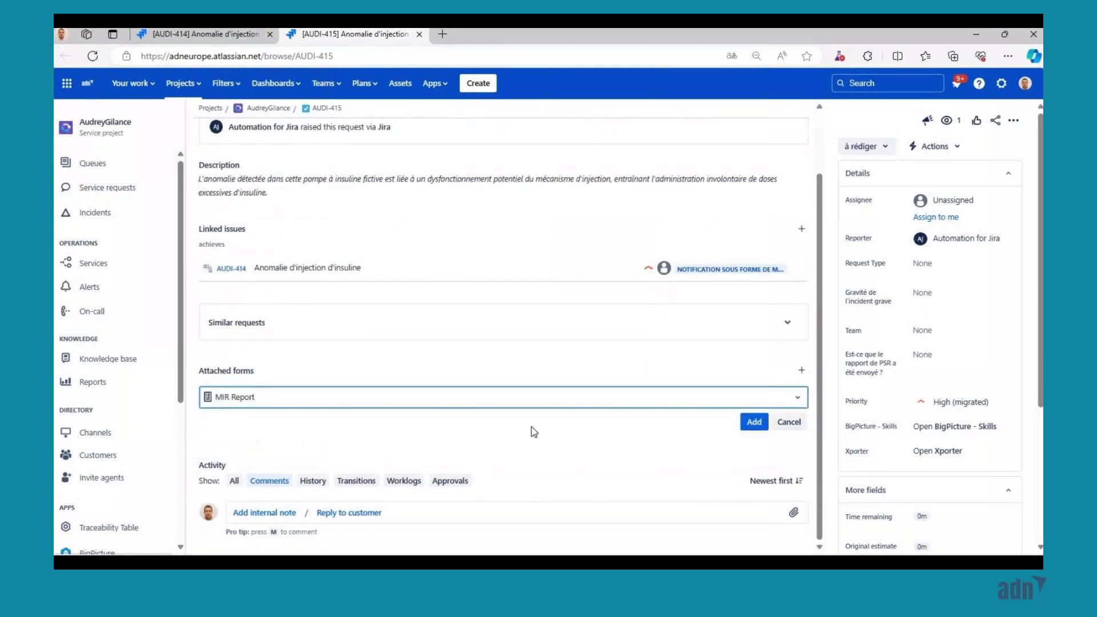
{"action": "key", "text": "Return"}
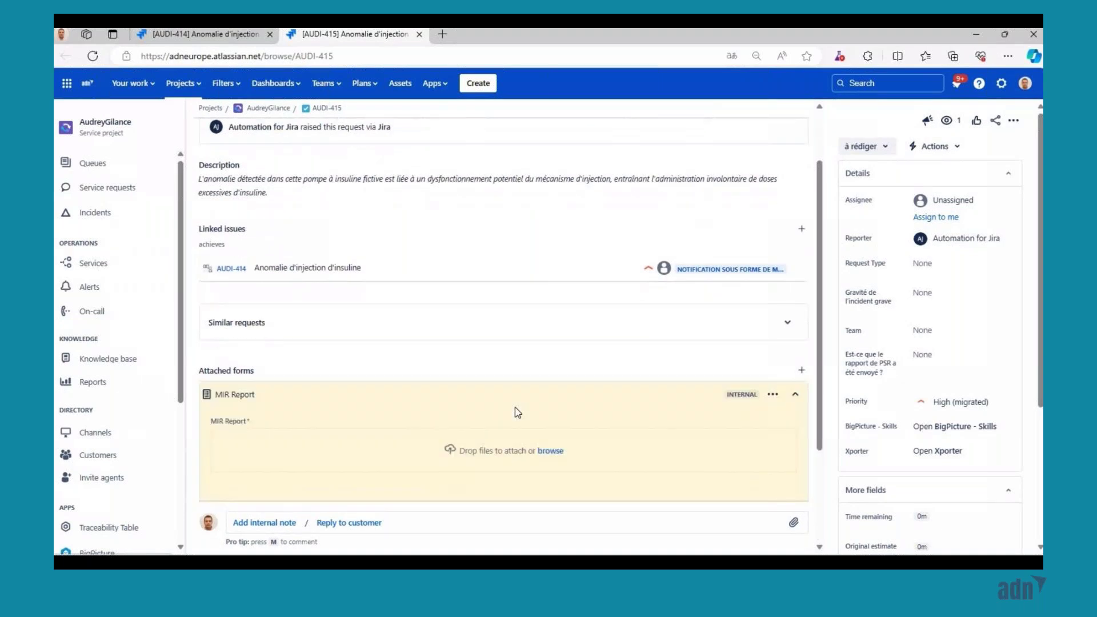
- Attach the file MIR_form_v7.2.1b to the MIR Report form and submit the form
{"action": "left_click", "coordinate": [550, 317]}
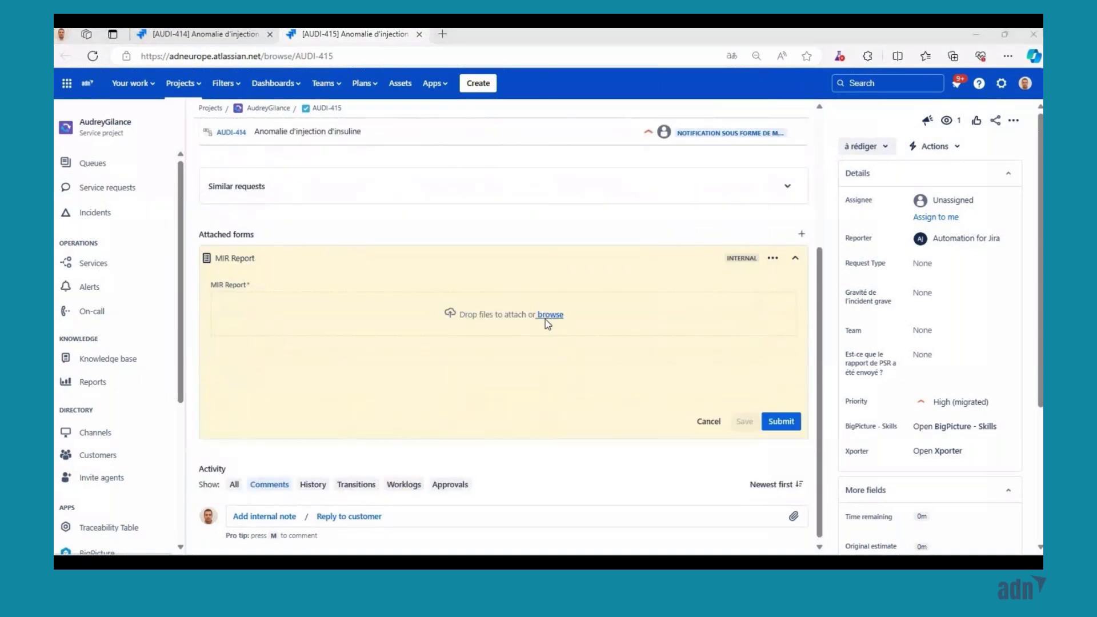
{"action": "left_click", "coordinate": [261, 147]}
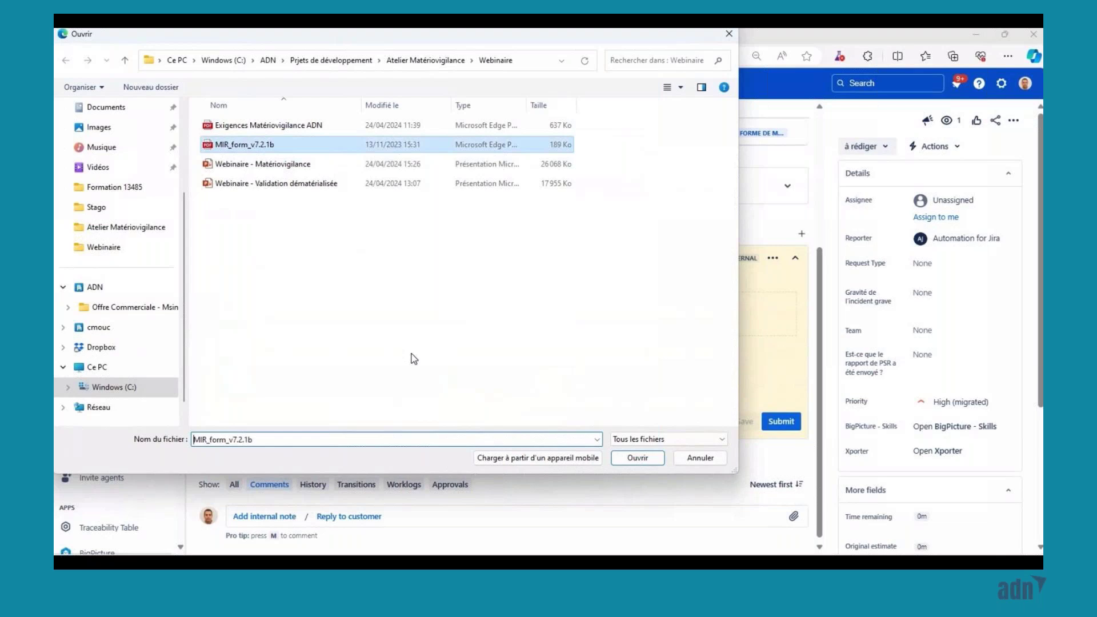
{"action": "key", "text": "Return"}
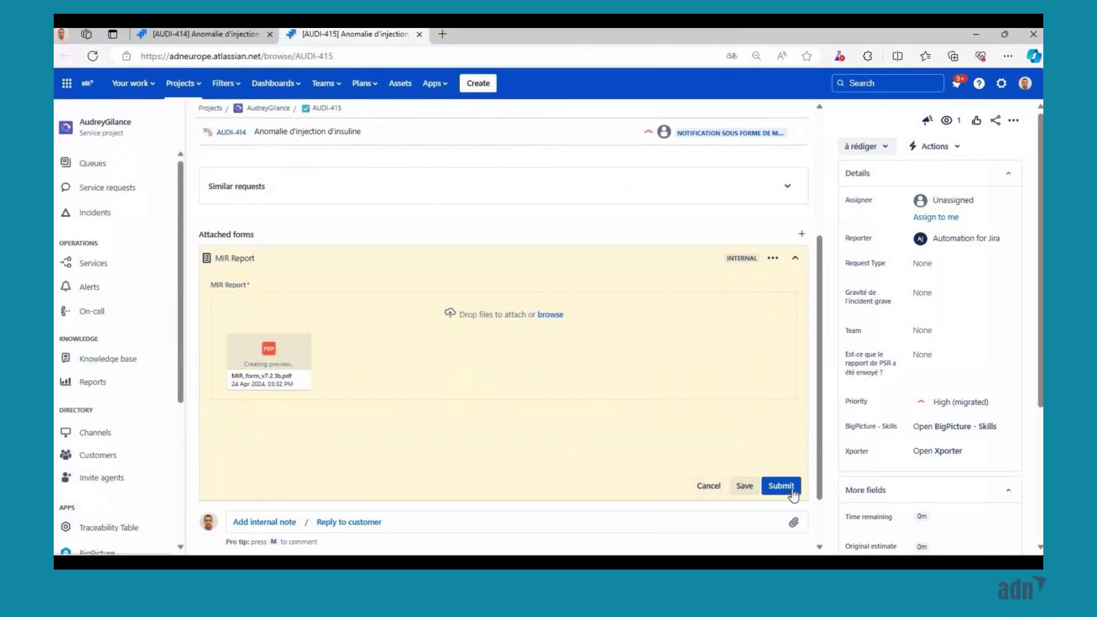
{"action": "left_click", "coordinate": [793, 493]}
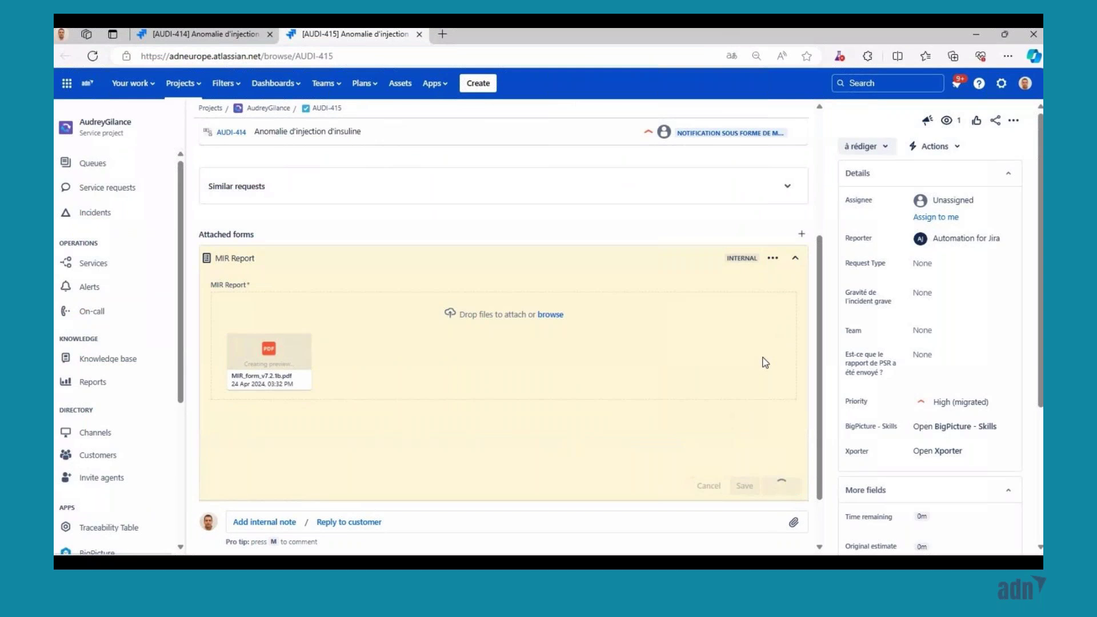
- Move the MIR notification ticket to the Defined status and assign it to yourself
{"action": "scroll", "coordinate": [764, 362], "scroll_direction": "up", "scroll_amount": 4}
{"action": "left_click", "coordinate": [869, 150]}
{"action": "left_click", "coordinate": [863, 174]}
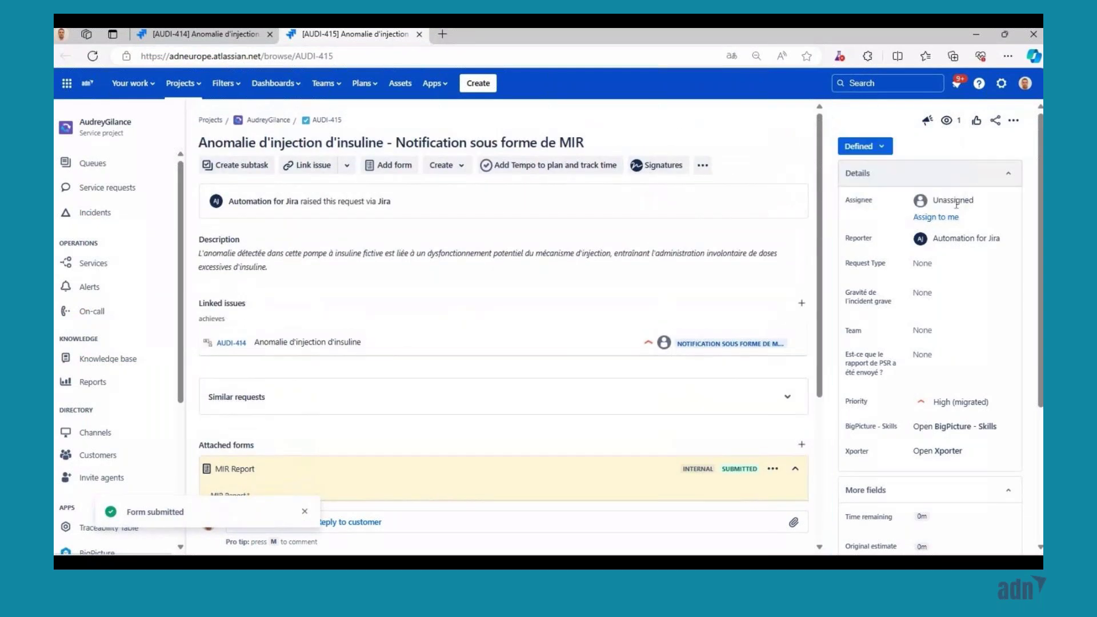
{"action": "left_click", "coordinate": [953, 200]}
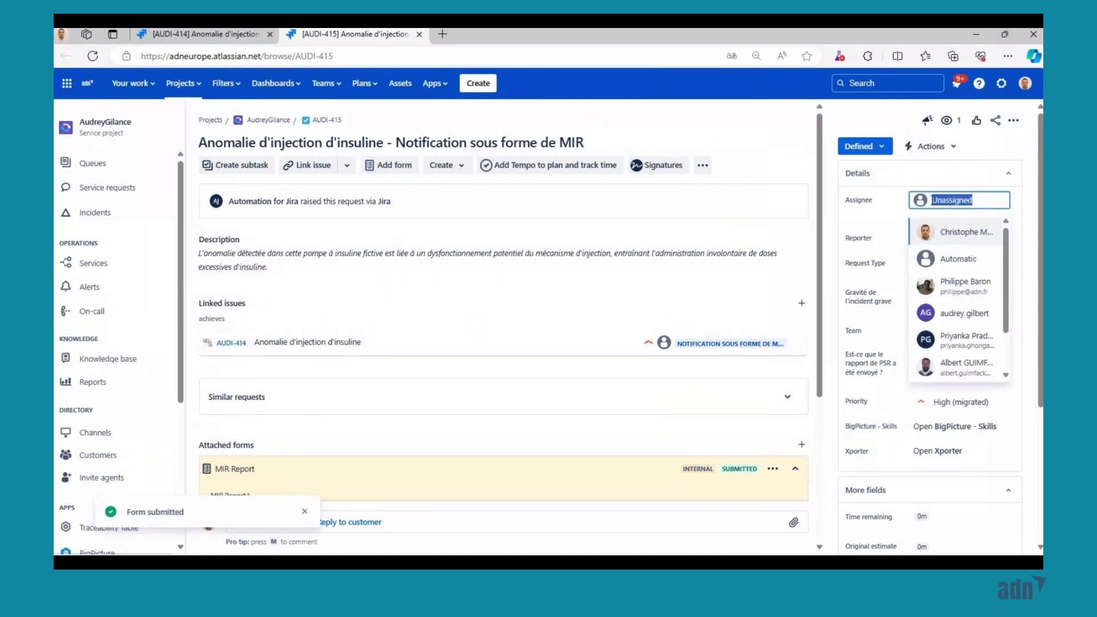
{"action": "left_click", "coordinate": [953, 228]}
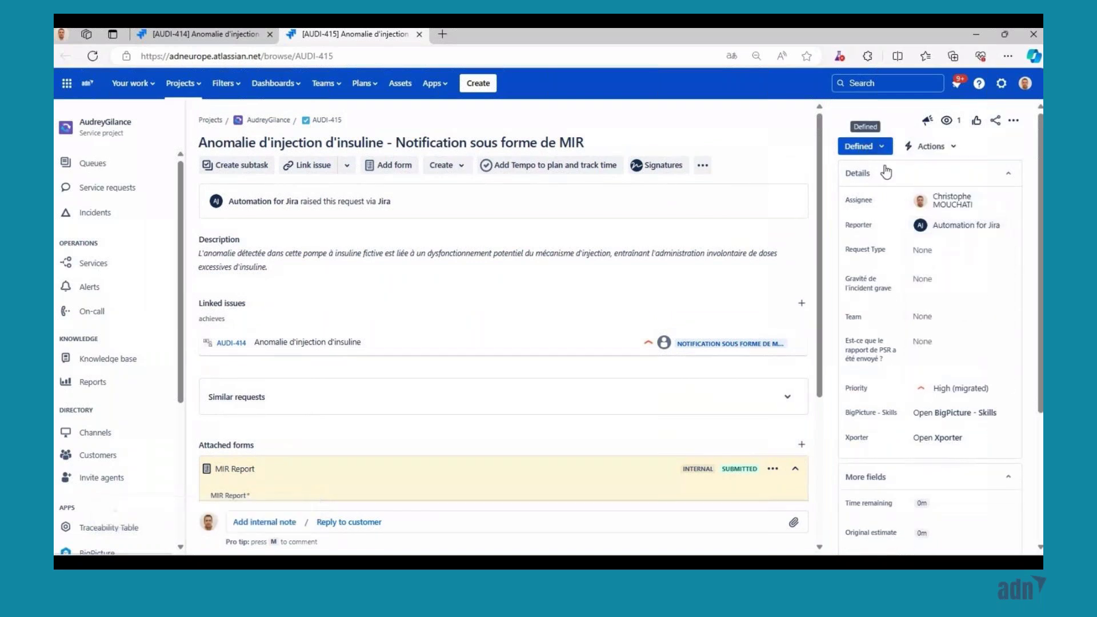
- Advance the MIR notification ticket through approval to Approuvé and send the document to reach the Notifié status
{"action": "left_click", "coordinate": [866, 149]}
{"action": "left_click", "coordinate": [863, 153]}
{"action": "left_click", "coordinate": [866, 174]}
{"action": "left_click", "coordinate": [863, 149]}
{"action": "left_click", "coordinate": [869, 191]}
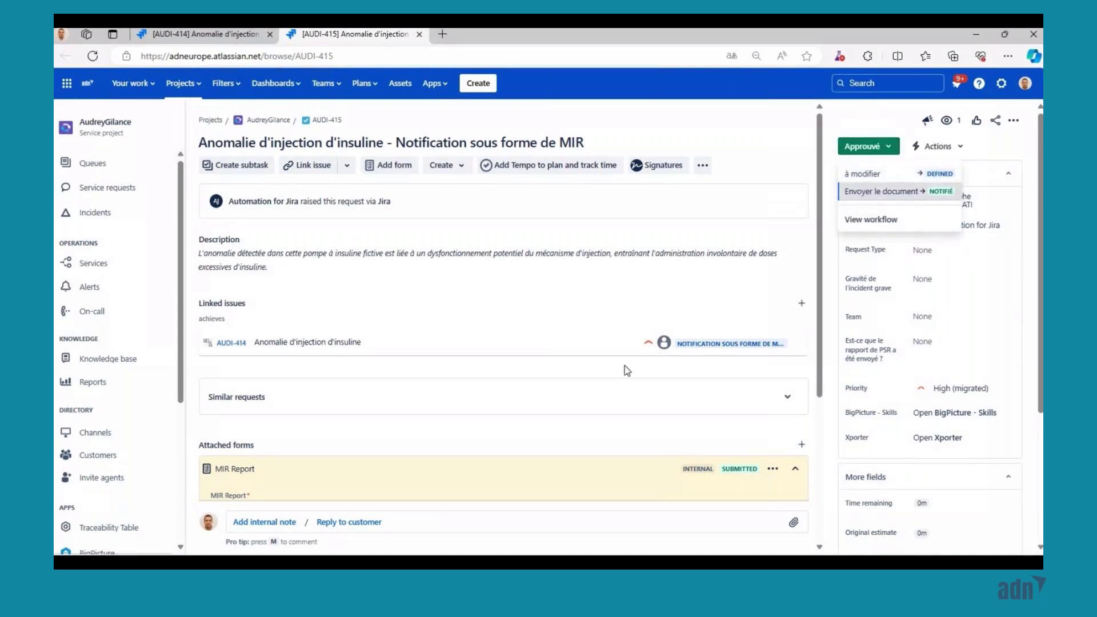
- Go back to the linked "Anomalie d'injection d'insuline" incident and open its "Notification Final de MIR" issue
{"action": "left_click", "coordinate": [337, 348]}
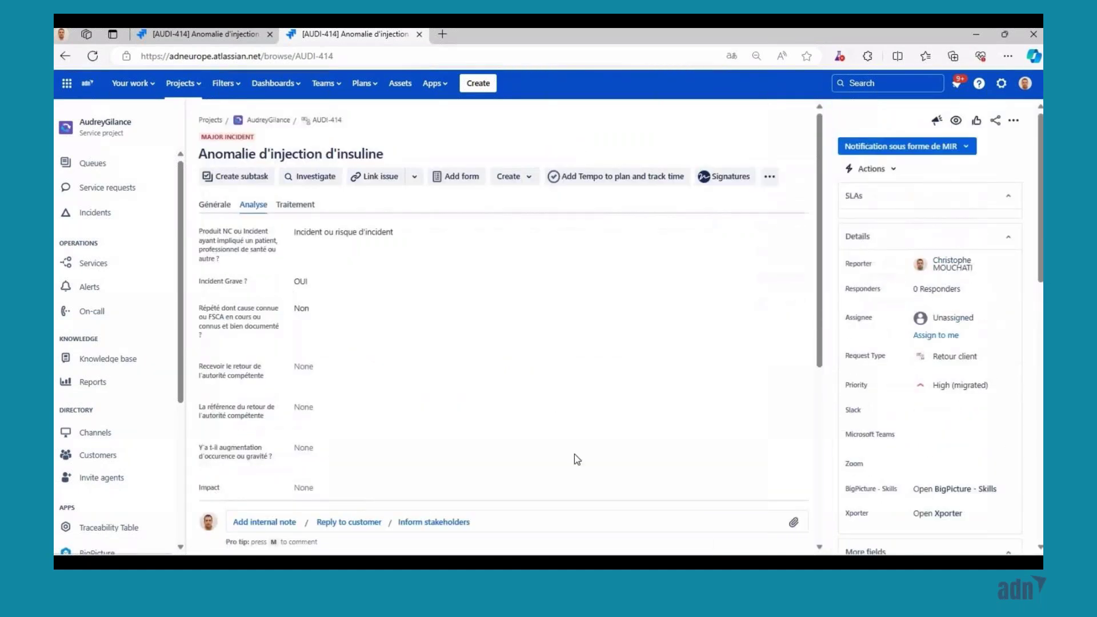
{"action": "scroll", "coordinate": [574, 457], "scroll_direction": "down", "scroll_amount": 4}
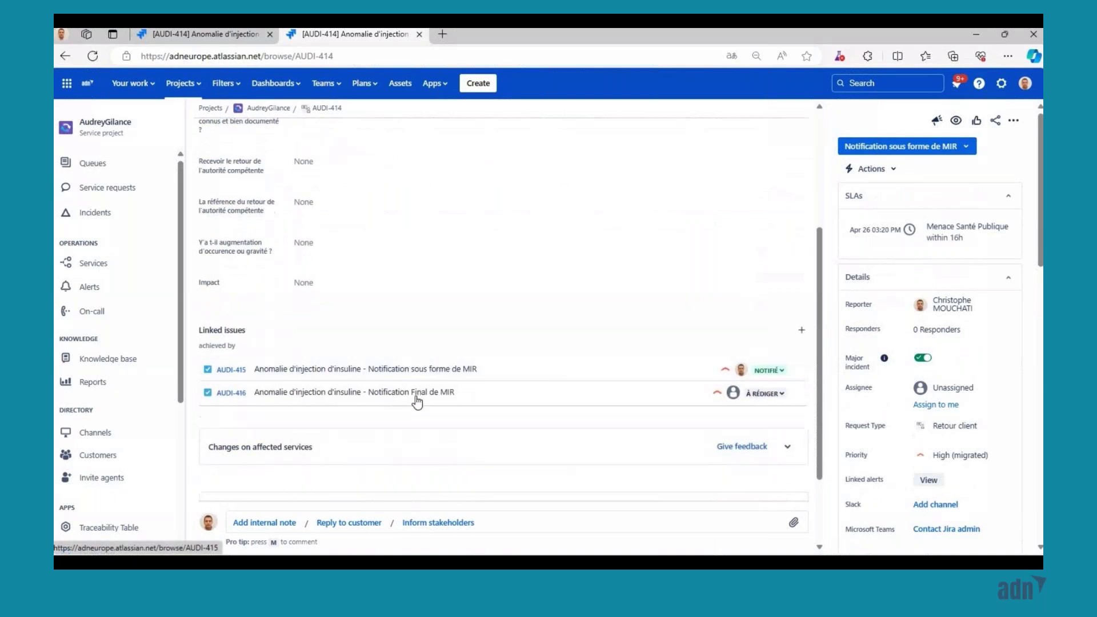
{"action": "left_click", "coordinate": [409, 394]}
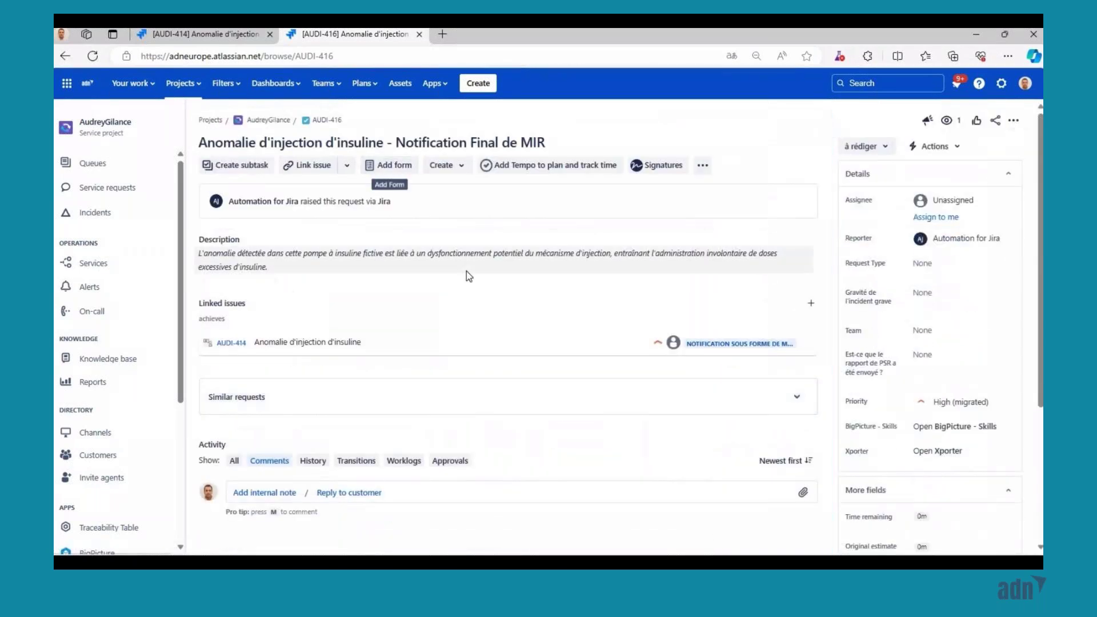
- Add the MIR Report form to the "Notification Final de MIR" ticket and move the ticket to the Notifié status
{"action": "key", "text": "Return"}
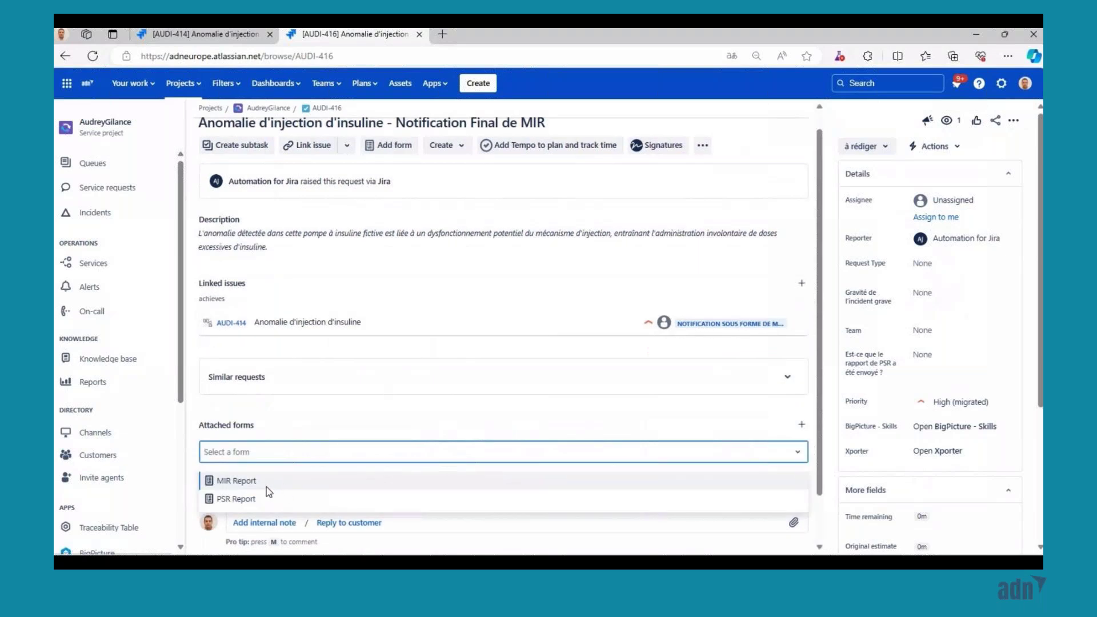
{"action": "left_click", "coordinate": [728, 481]}
{"action": "left_click", "coordinate": [751, 475]}
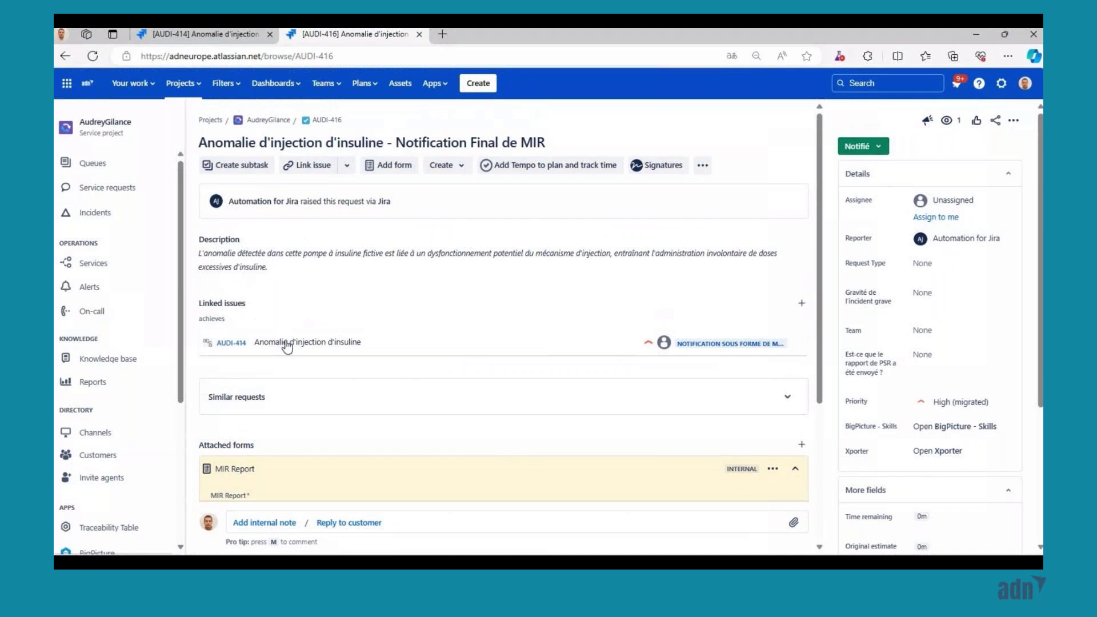
{"action": "left_click", "coordinate": [317, 342]}
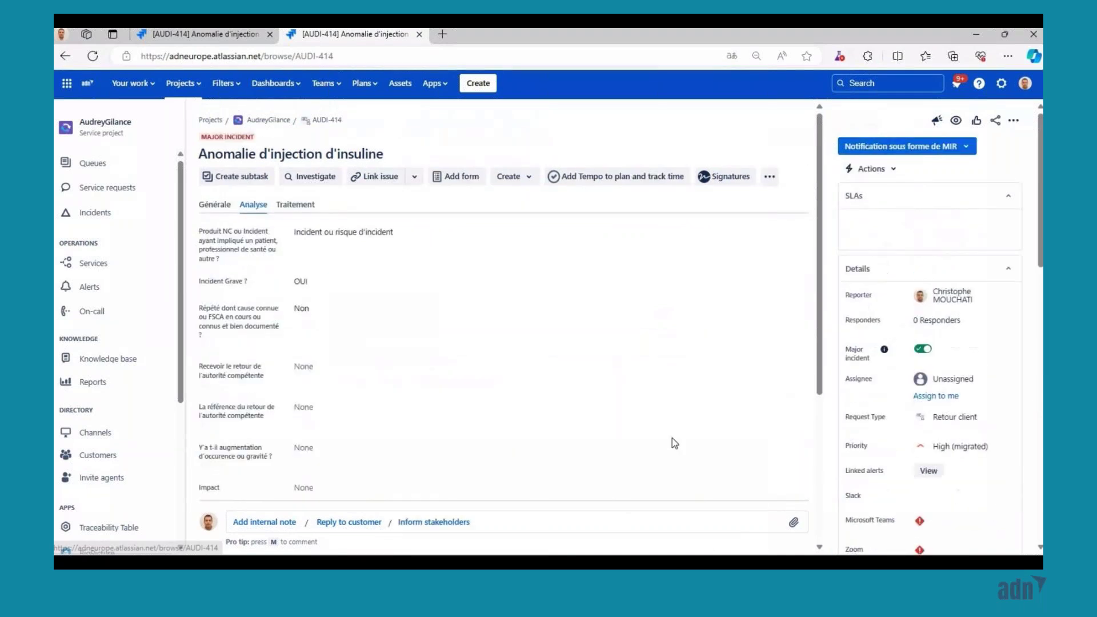
{"action": "scroll", "coordinate": [673, 440], "scroll_direction": "down", "scroll_amount": 5}
{"action": "scroll", "coordinate": [333, 328], "scroll_direction": "up", "scroll_amount": 4}
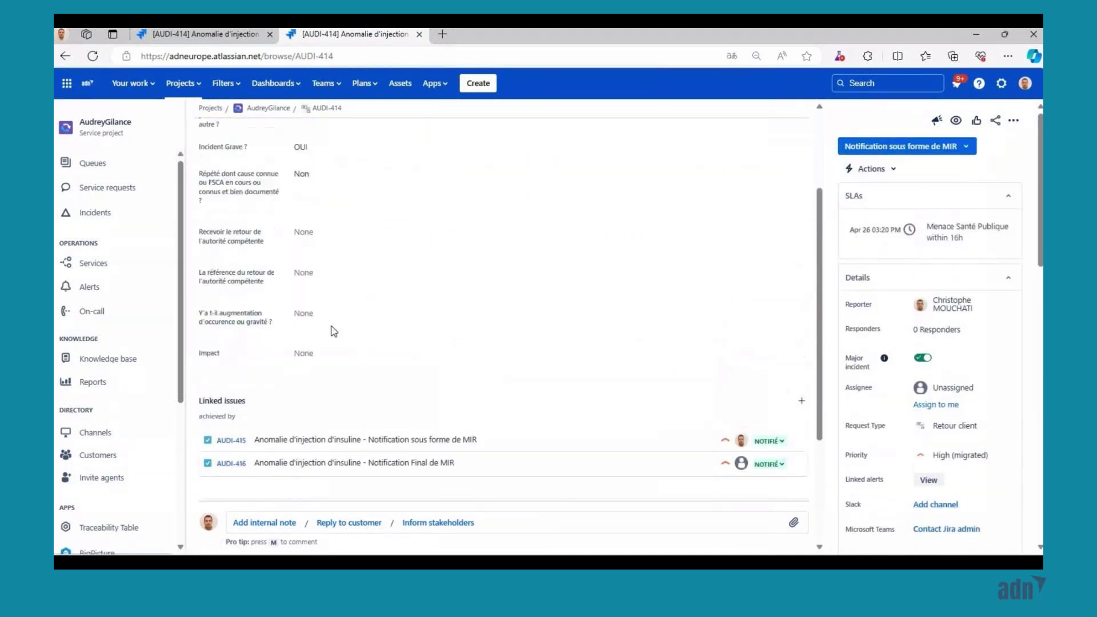
{"action": "left_click", "coordinate": [341, 314]}
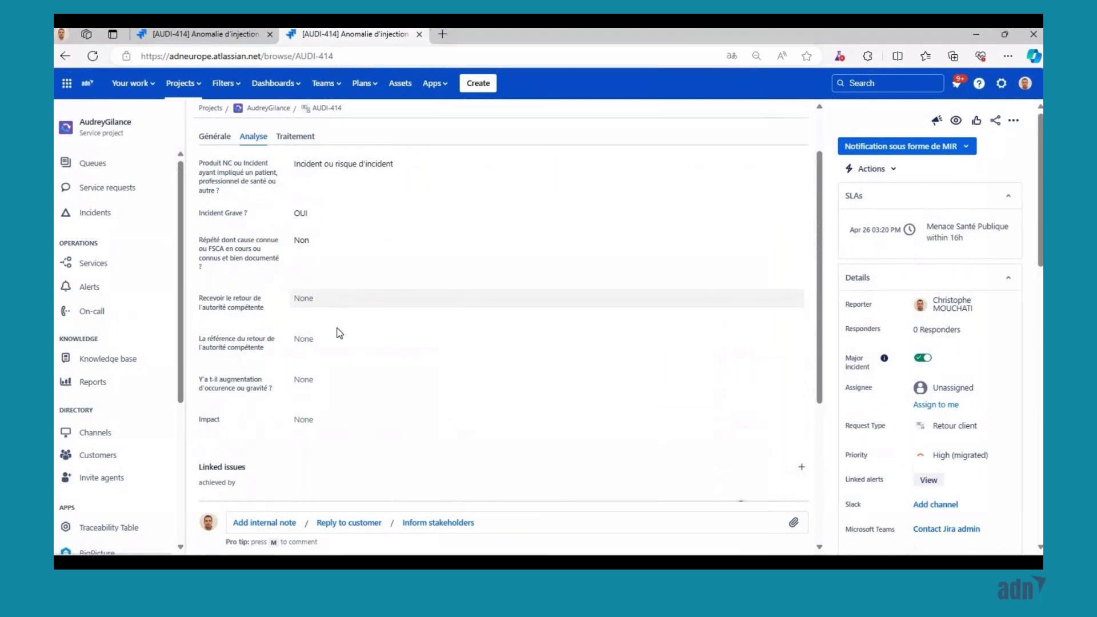
{"action": "left_click", "coordinate": [333, 330]}
{"action": "left_click", "coordinate": [333, 339]}
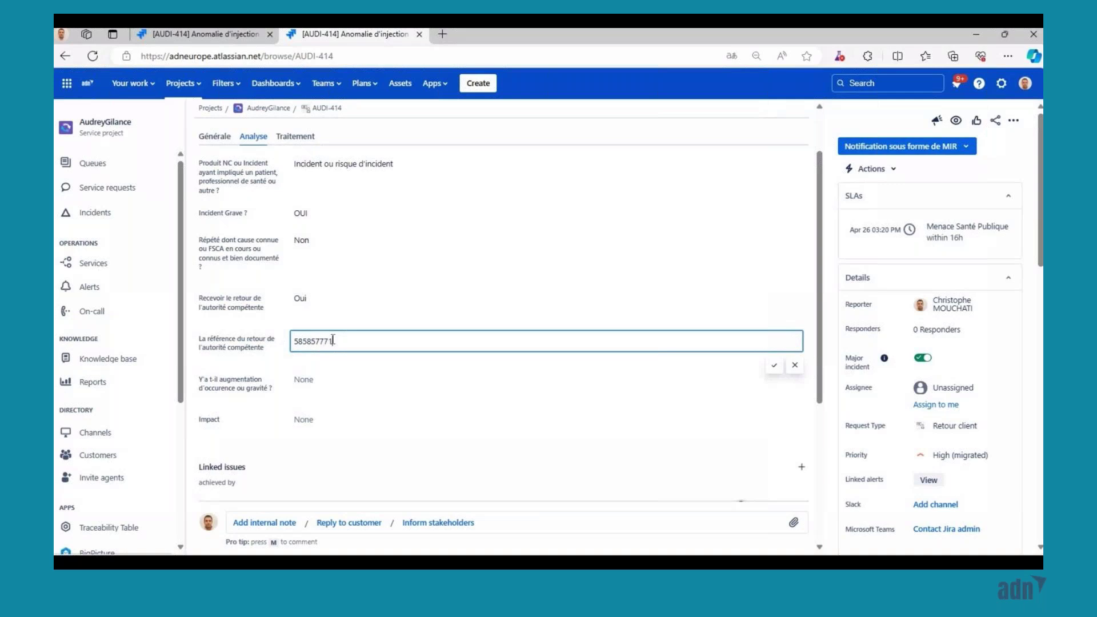
{"action": "left_click", "coordinate": [257, 388]}
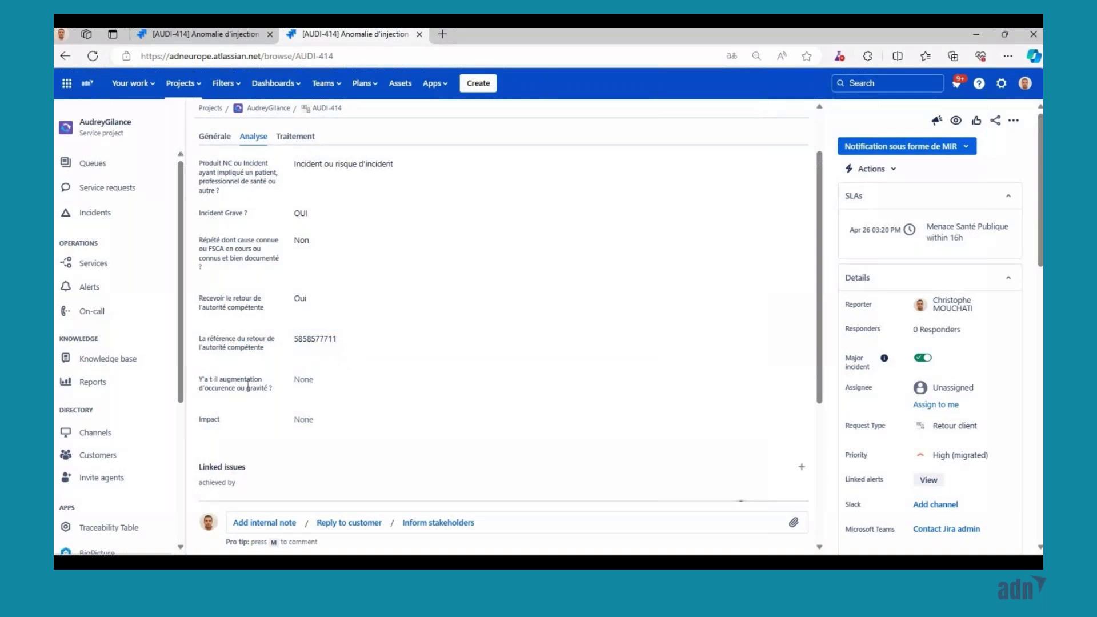
- Answer the question on increased occurrence or severity with "OUI - Notification de rapport de tendances"
{"action": "left_click", "coordinate": [312, 389]}
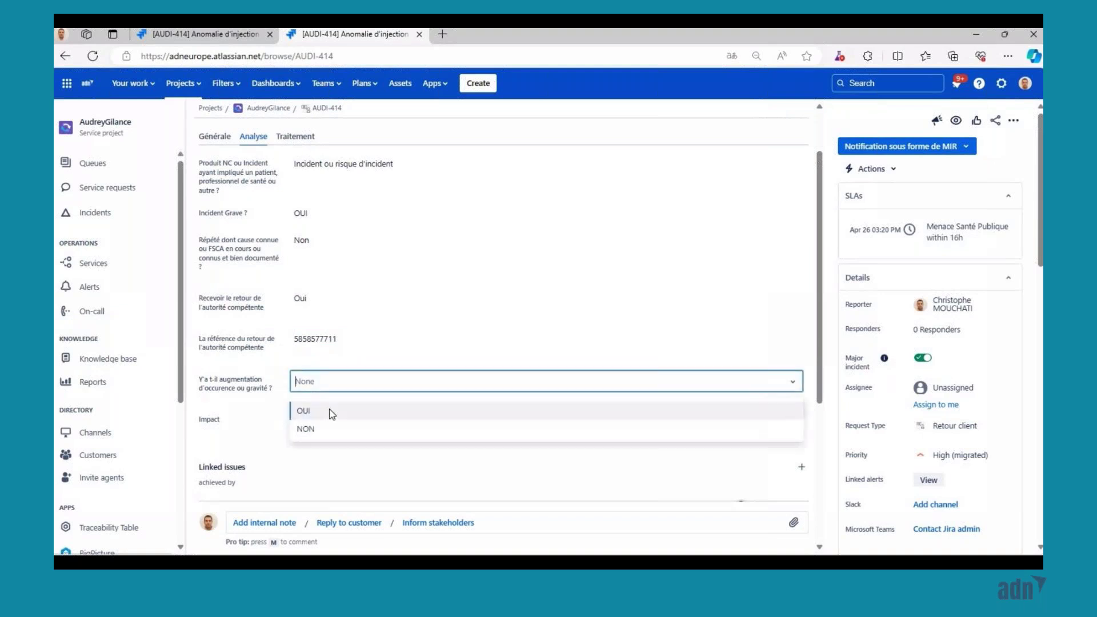
{"action": "left_click", "coordinate": [331, 413]}
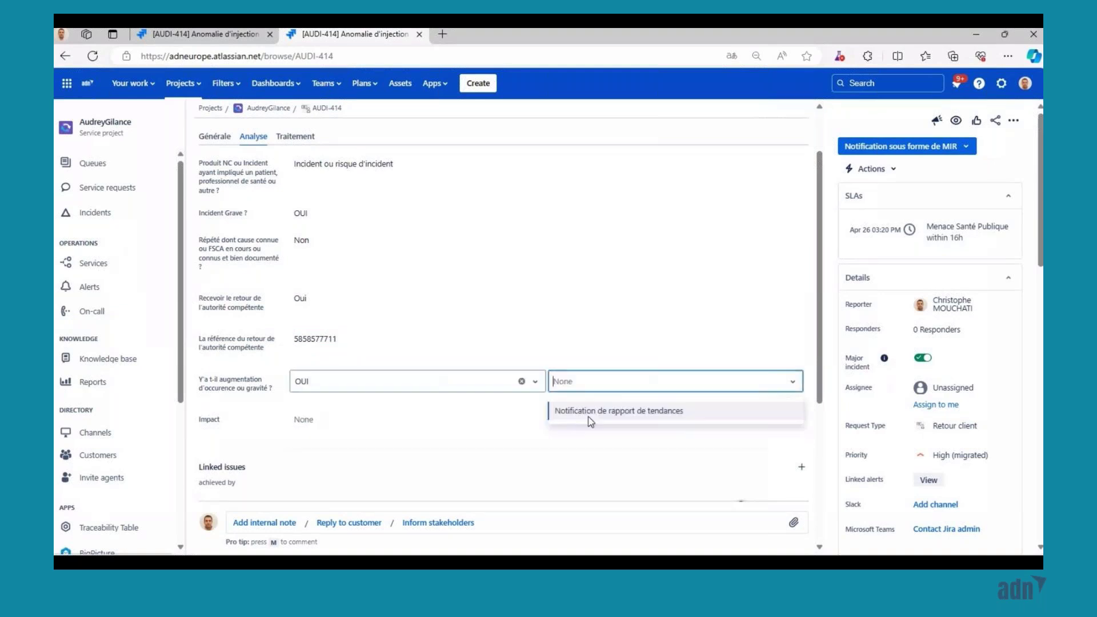
{"action": "left_click", "coordinate": [591, 421]}
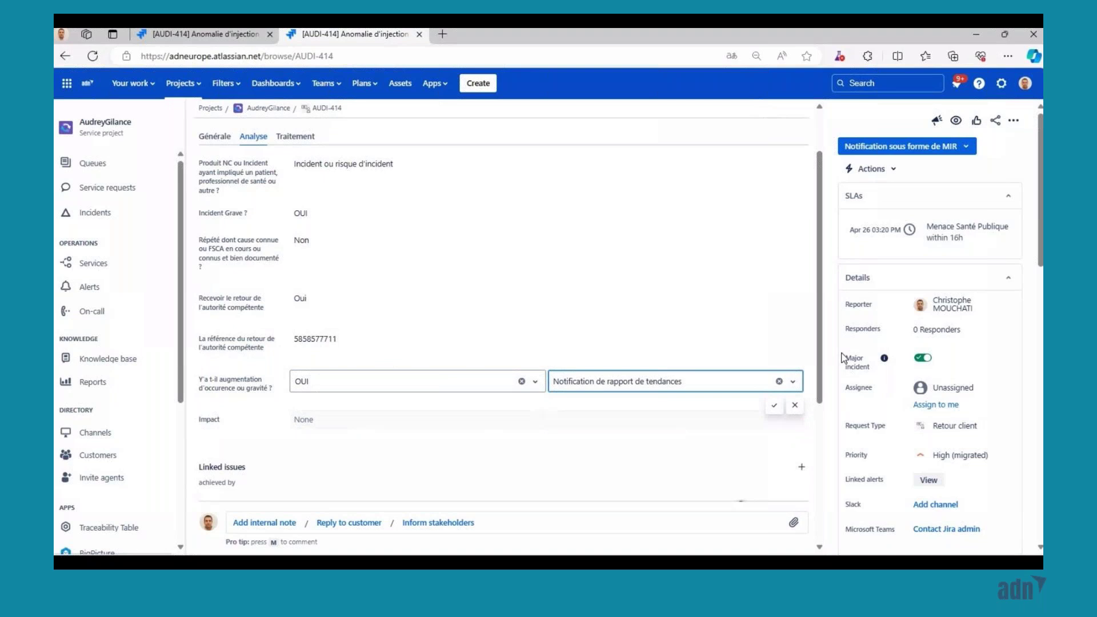
{"action": "scroll", "coordinate": [773, 345], "scroll_direction": "down", "scroll_amount": 1}
{"action": "left_click", "coordinate": [774, 339]}
- Set the incident's Impact to "Extensive / Widespread" and reload the ticket page
{"action": "left_click", "coordinate": [316, 350]}
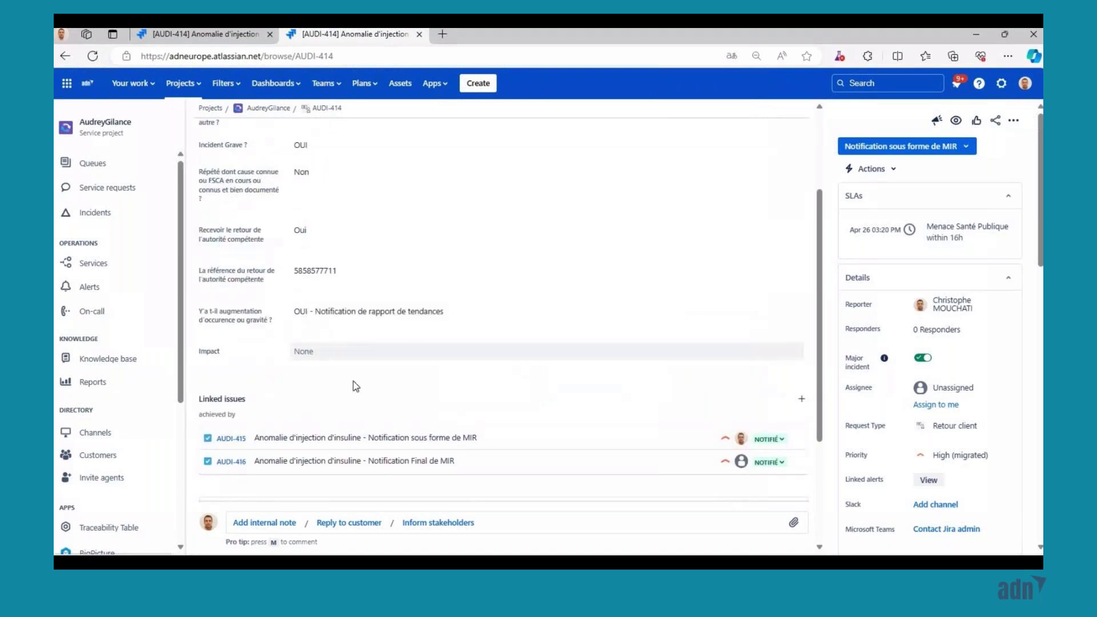
{"action": "left_click", "coordinate": [357, 384]}
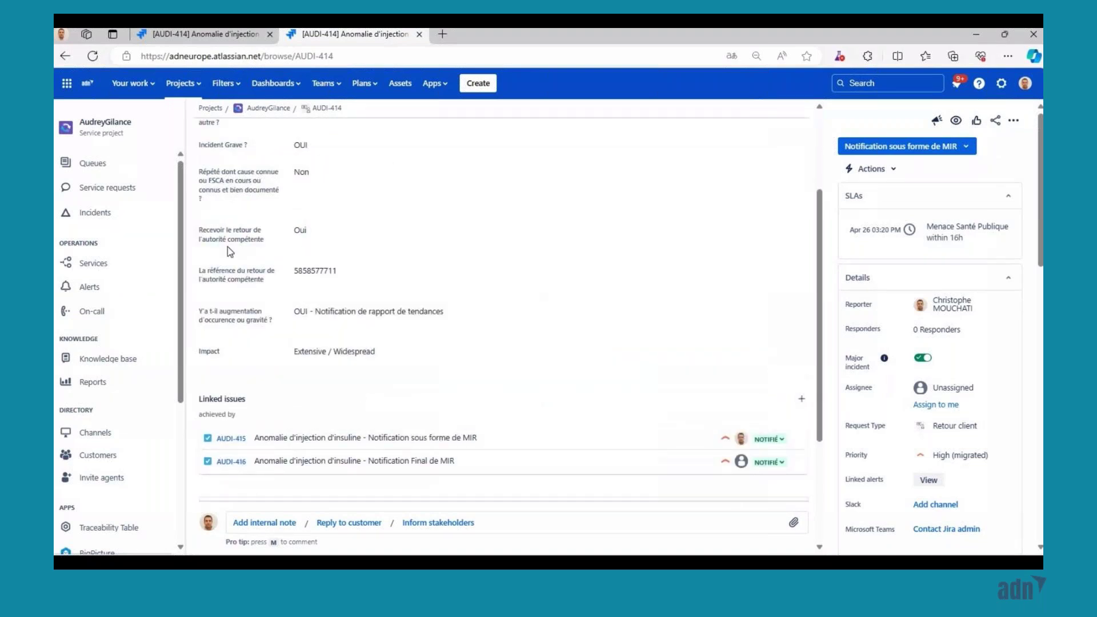
{"action": "scroll", "coordinate": [230, 251], "scroll_direction": "up", "scroll_amount": 3}
{"action": "key", "text": "F5"}
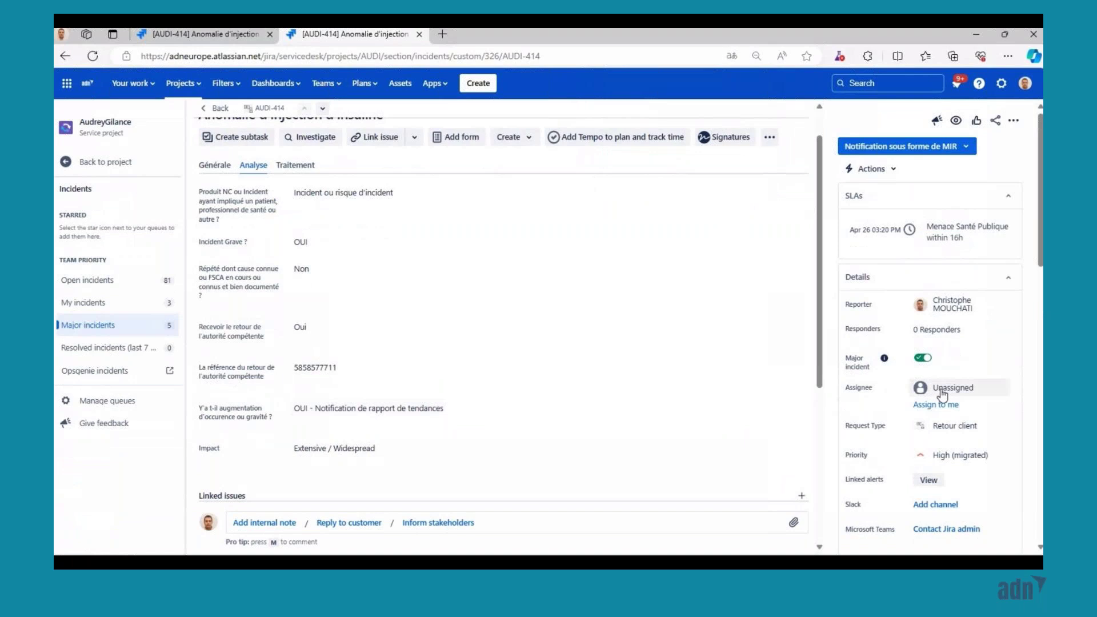
- Assign the incident to its reporter and move the ticket to the Traitement 1 status
{"action": "left_click", "coordinate": [941, 389]}
{"action": "left_click", "coordinate": [961, 350]}
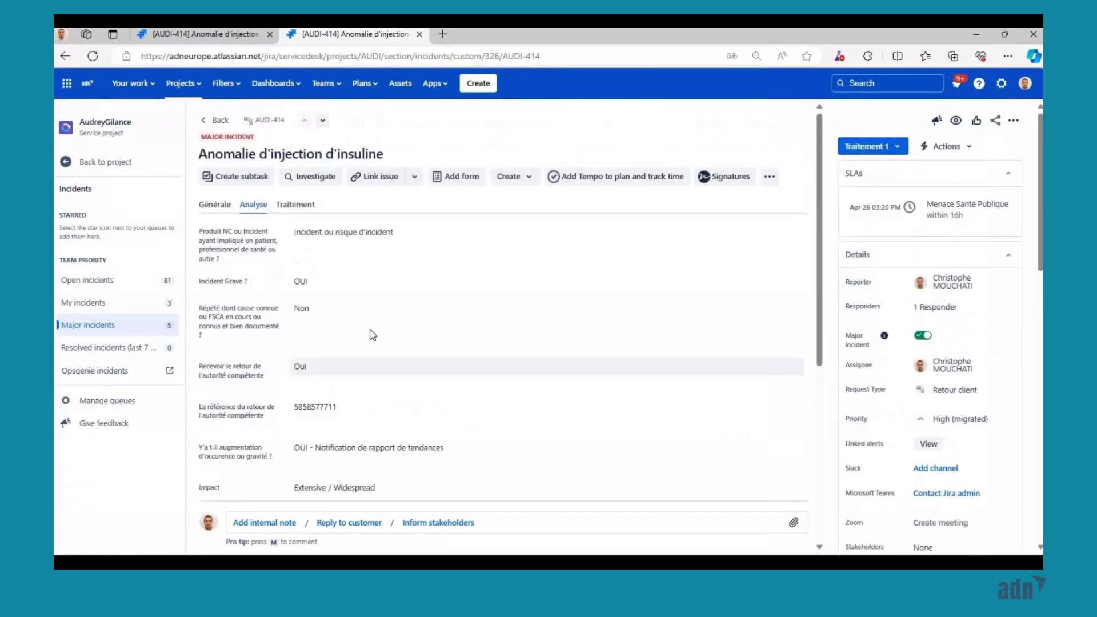
{"action": "scroll", "coordinate": [374, 343], "scroll_direction": "down", "scroll_amount": 4}
{"action": "scroll", "coordinate": [372, 341], "scroll_direction": "up", "scroll_amount": 4}
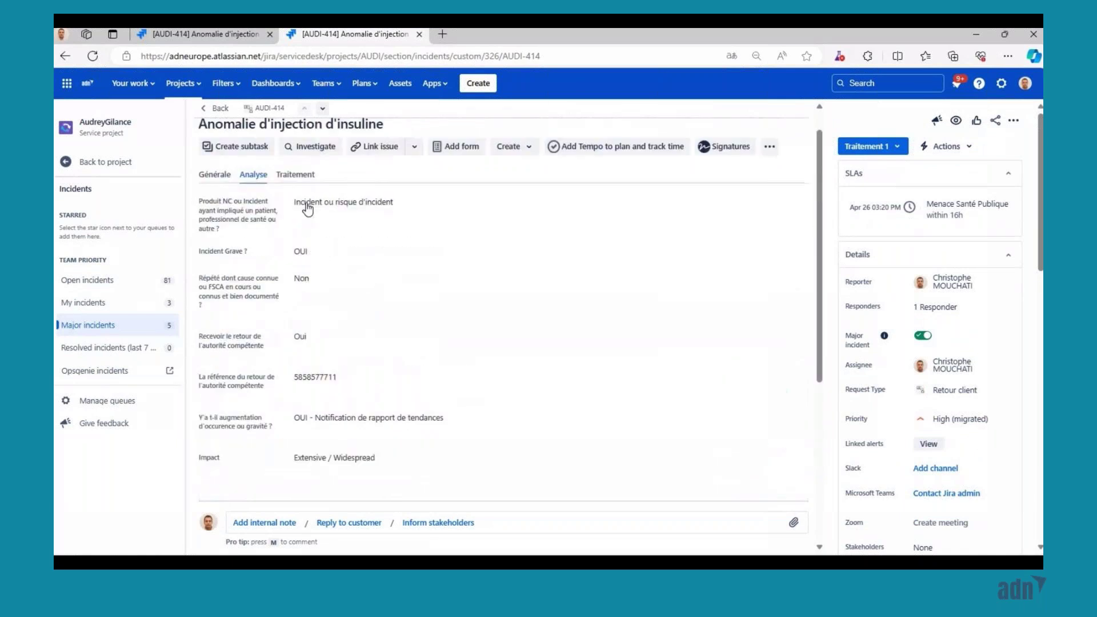
- In the incident's treatment details, set Besoin CAPA to Oui and reload the ticket page
{"action": "left_click", "coordinate": [307, 204]}
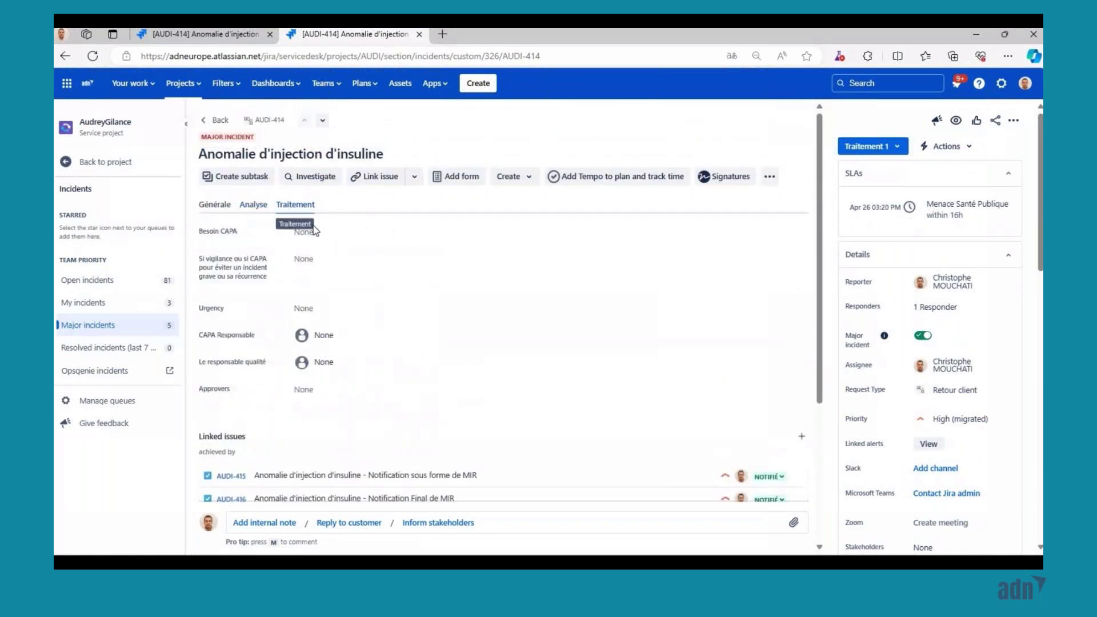
{"action": "left_click", "coordinate": [341, 231]}
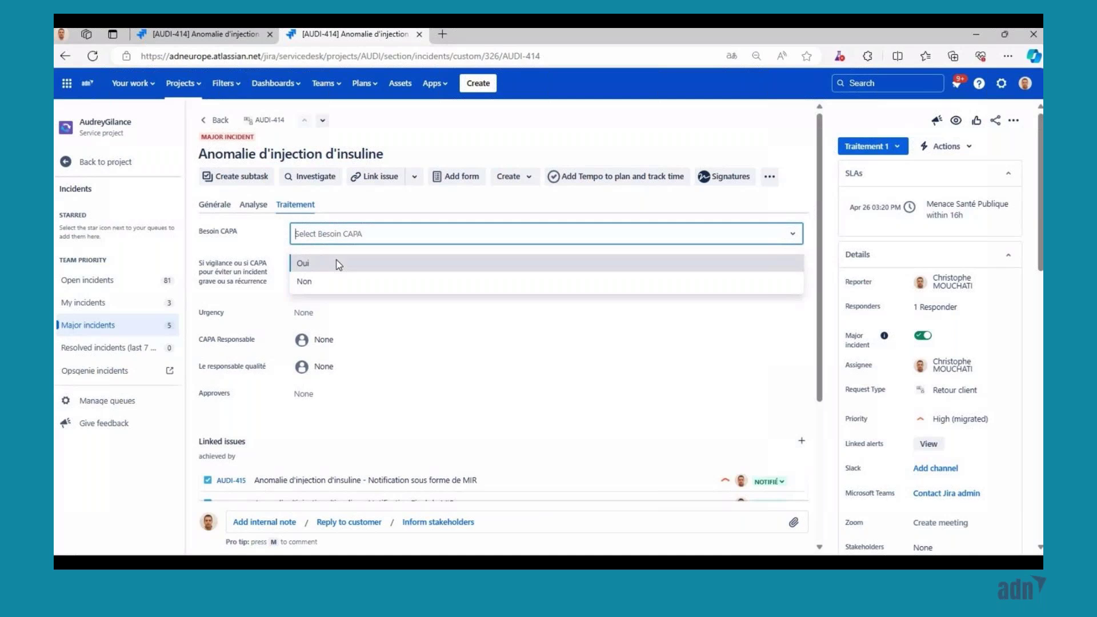
{"action": "left_click", "coordinate": [343, 262]}
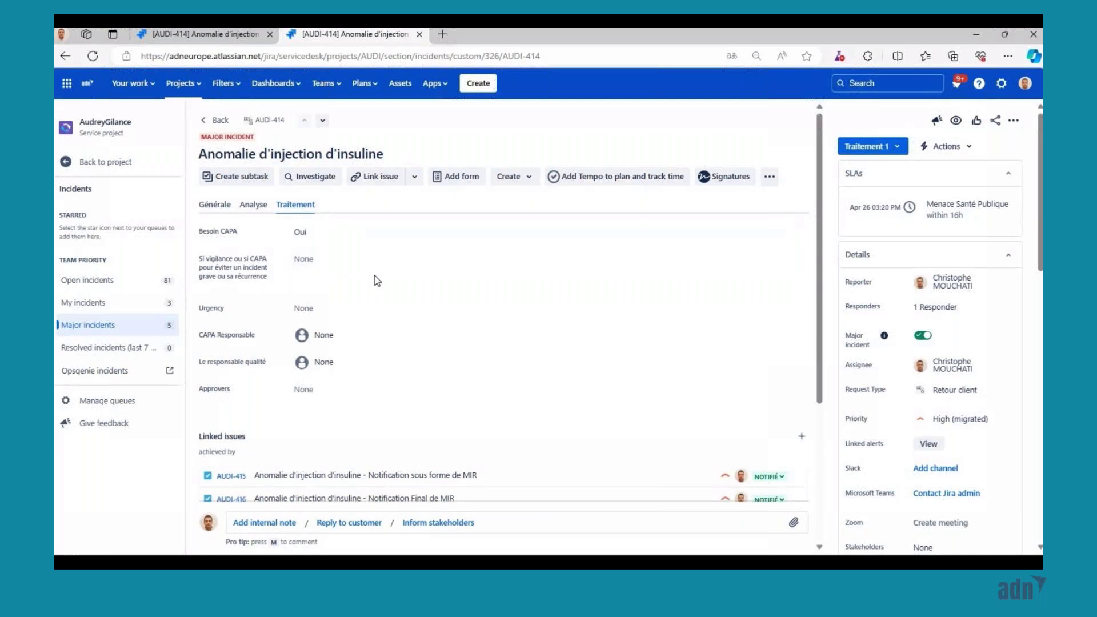
{"action": "scroll", "coordinate": [374, 275], "scroll_direction": "down", "scroll_amount": 4}
{"action": "scroll", "coordinate": [375, 275], "scroll_direction": "up", "scroll_amount": 4}
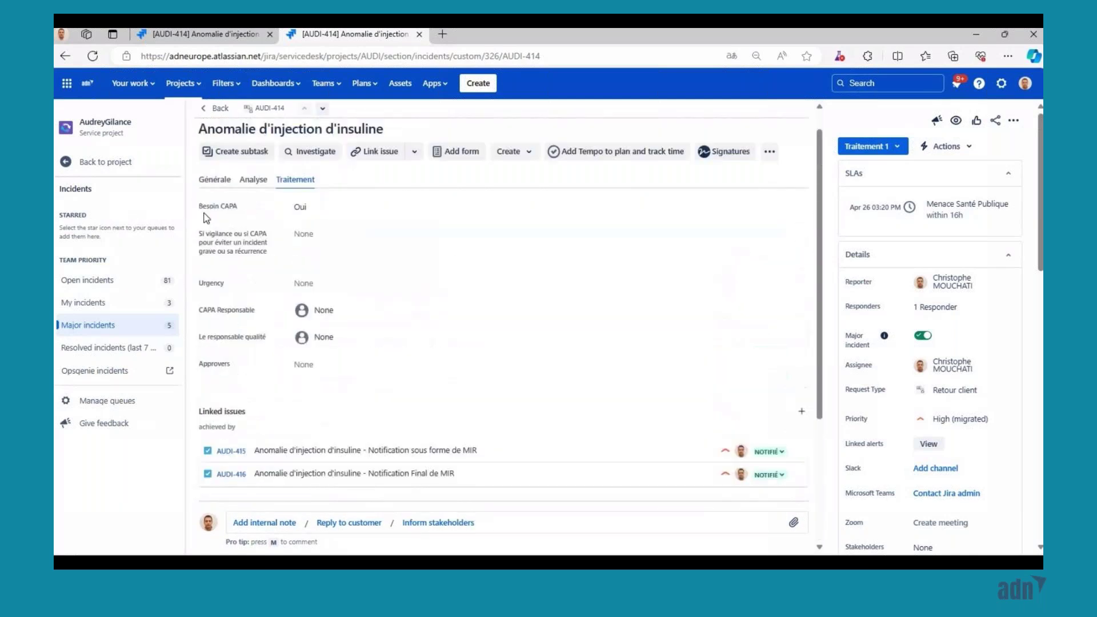
{"action": "left_click", "coordinate": [93, 57]}
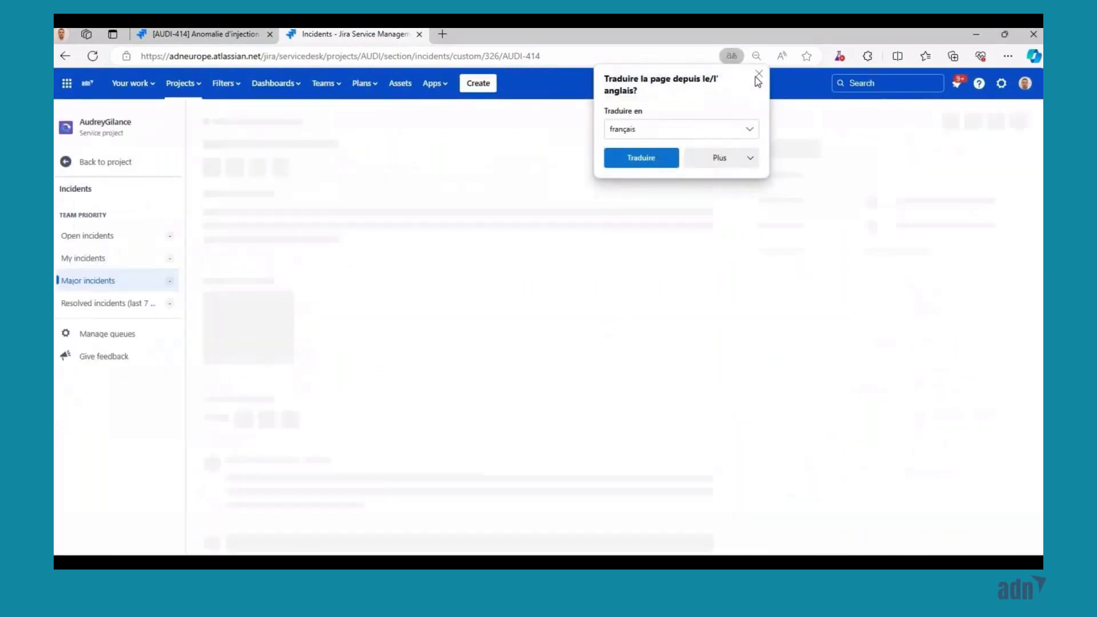
{"action": "left_click", "coordinate": [360, 309]}
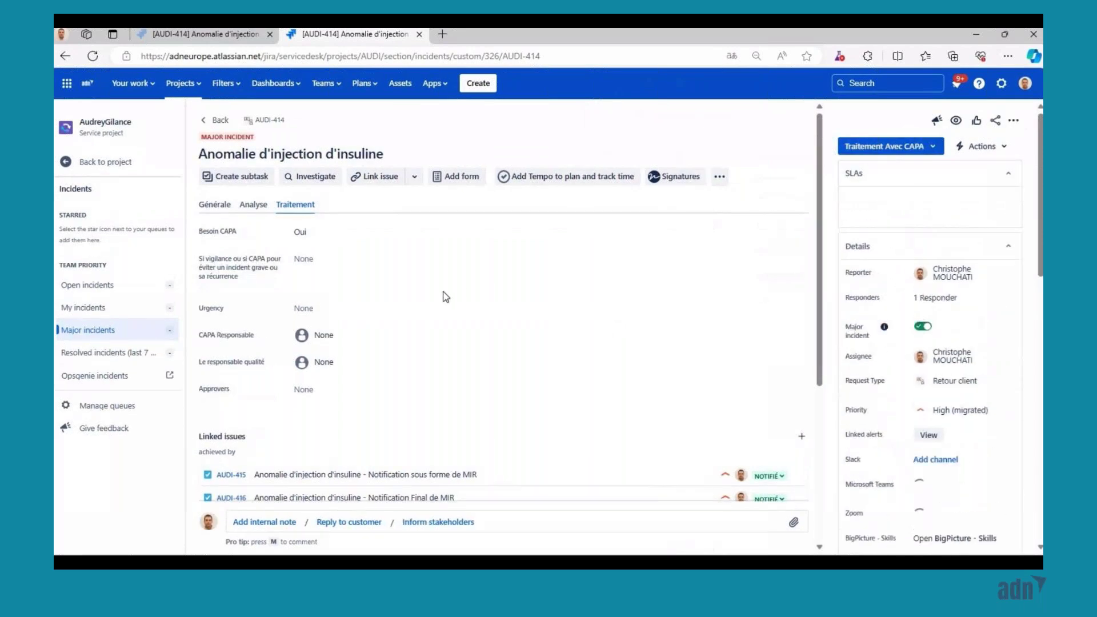
- Open the linked ticket "CAPA - Anomalie d'injection d'insuline" from the incident
{"action": "scroll", "coordinate": [309, 347], "scroll_direction": "down", "scroll_amount": 1}
{"action": "scroll", "coordinate": [309, 347], "scroll_direction": "down", "scroll_amount": 2}
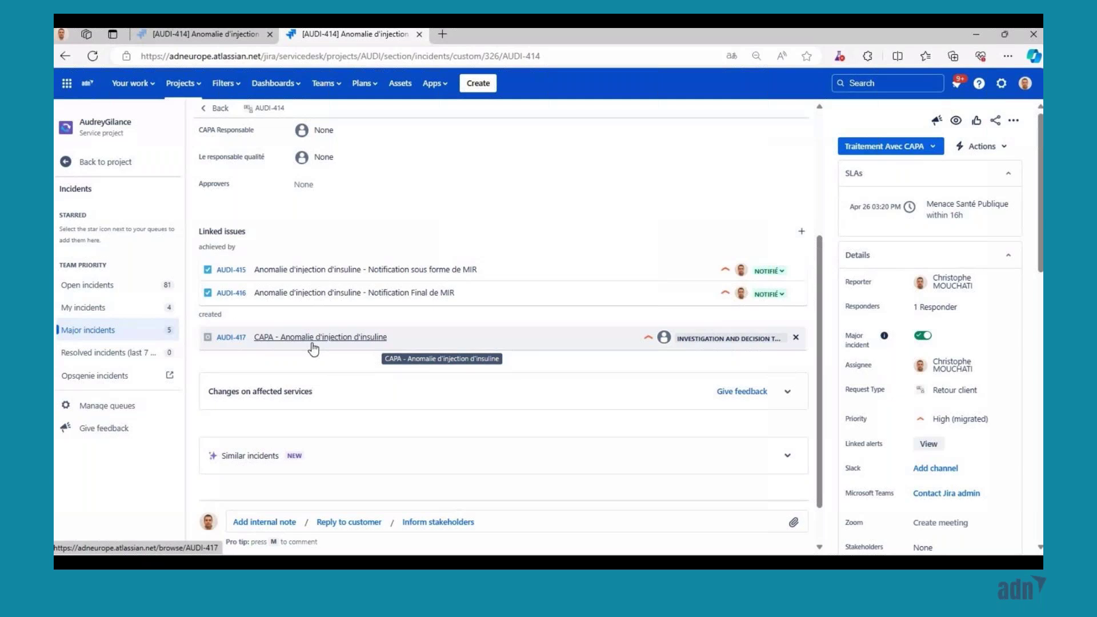
{"action": "mouse_move", "coordinate": [910, 271]}
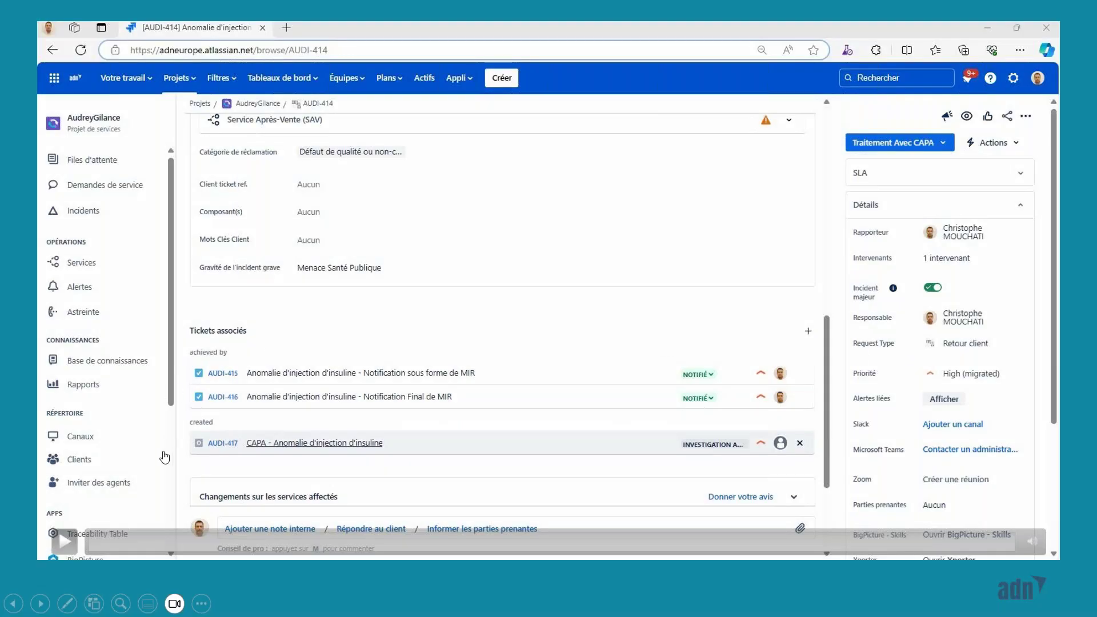
{"action": "left_click", "coordinate": [67, 538]}
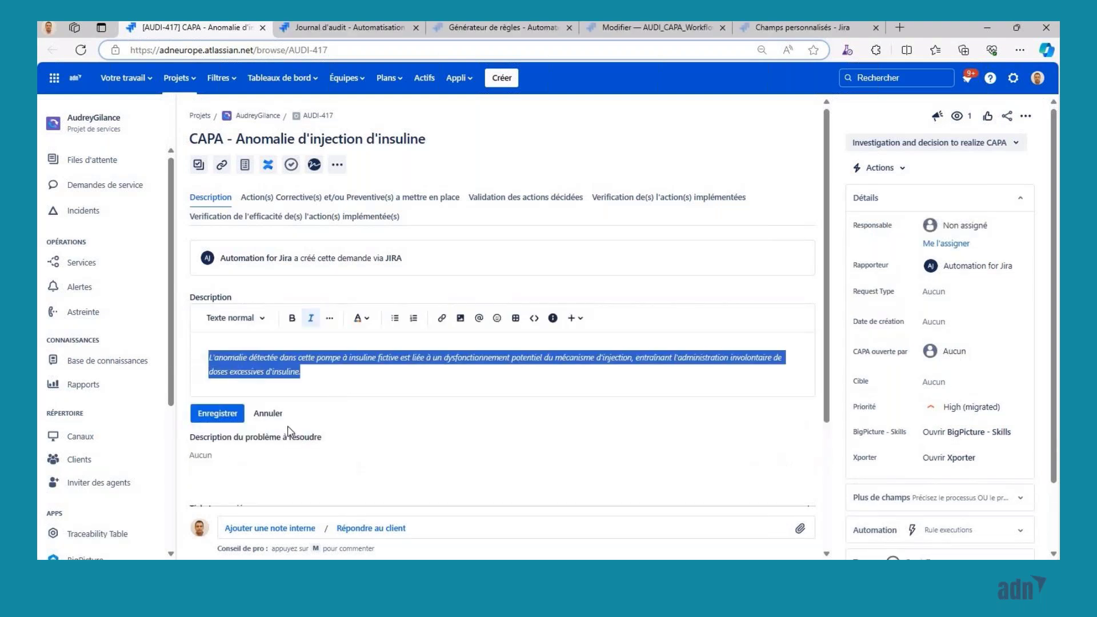
- Save the CAPA's description and enter "Problème dans le fonctionnement de la pompe d'insuline" as the problem to solve
{"action": "left_click", "coordinate": [217, 413]}
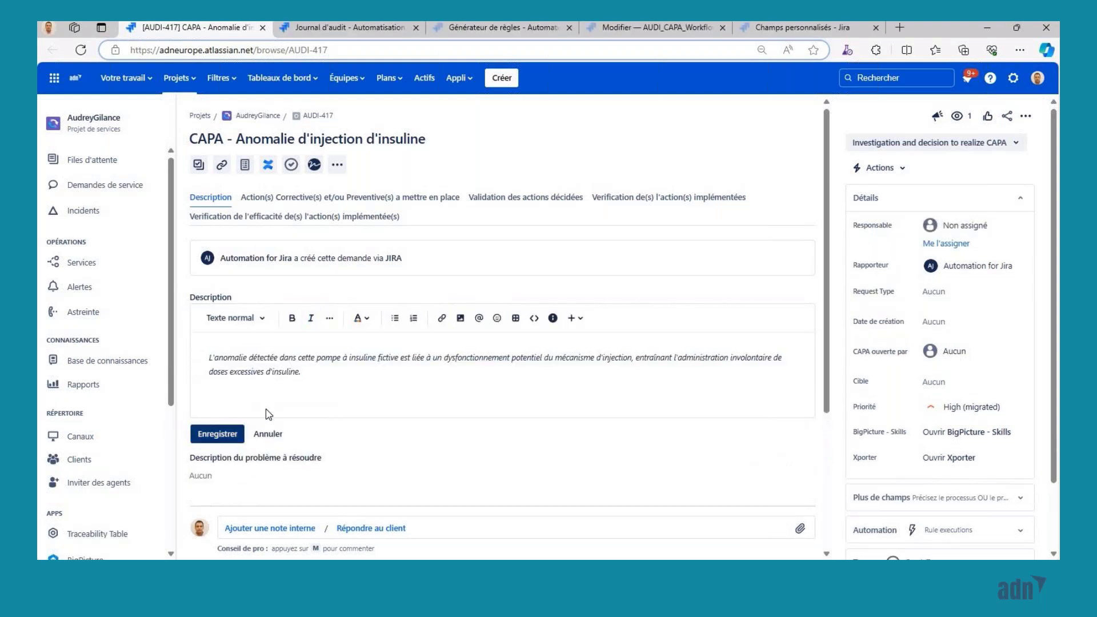
{"action": "left_click", "coordinate": [234, 371]}
{"action": "type", "text": "Problème dans le fonctionnement de la pompe d'insuline"}
{"action": "left_click", "coordinate": [787, 414]}
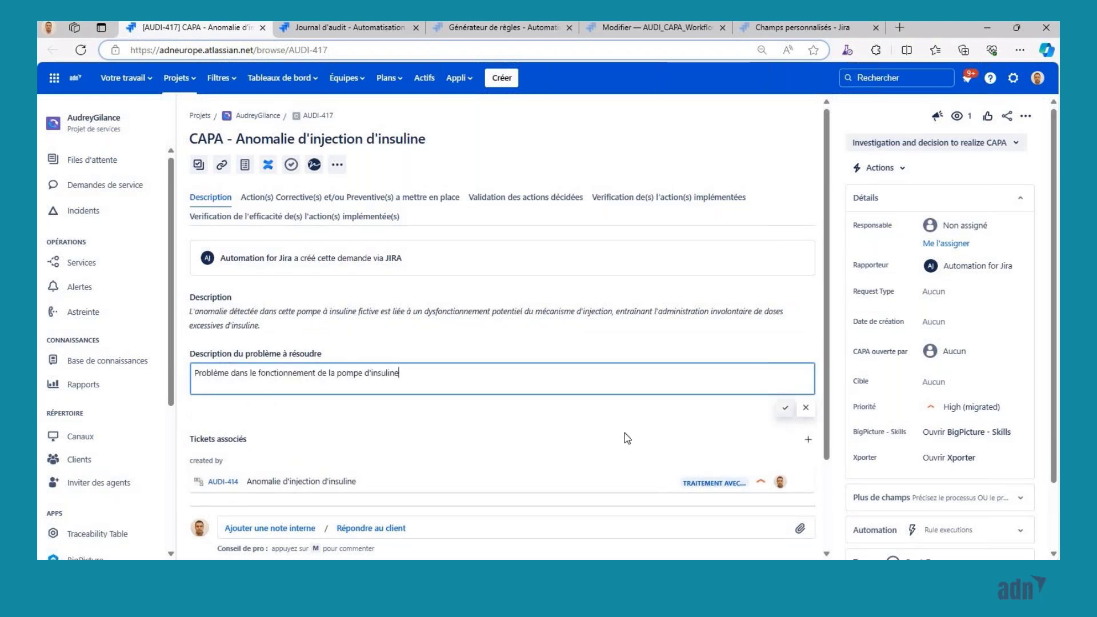
- In the CAPA's corrective and preventive actions, set Action n°1 to "Anomalie d'injection d'insuline" and its implication to "Change design"
{"action": "left_click", "coordinate": [366, 201]}
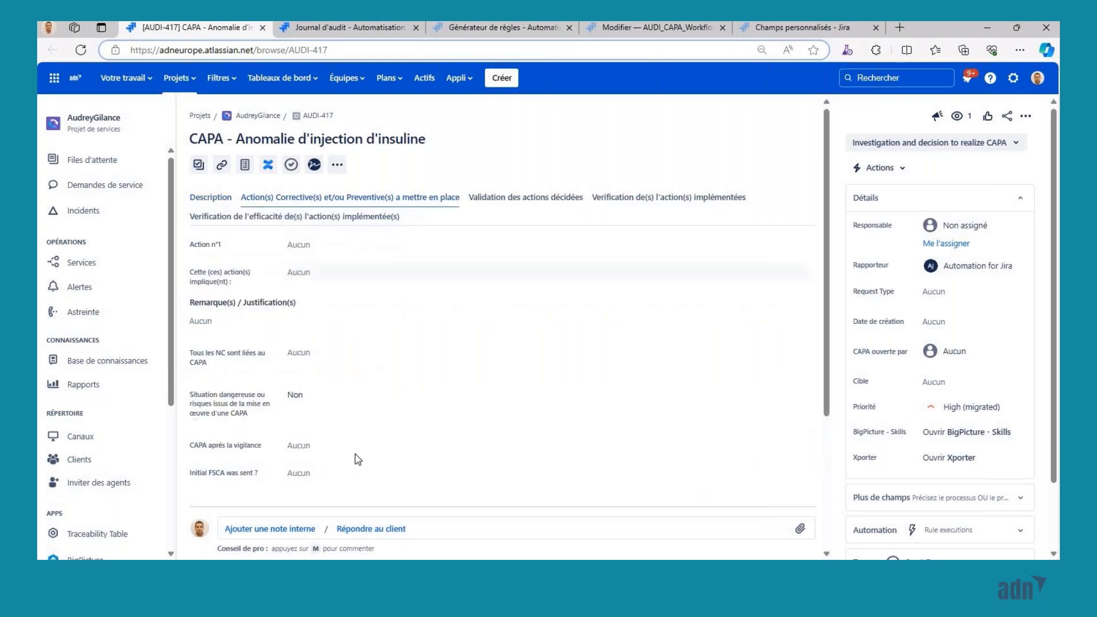
{"action": "left_click", "coordinate": [406, 247]}
{"action": "type", "text": "Anomalie d'injection d'insuline"}
{"action": "left_click", "coordinate": [780, 268]}
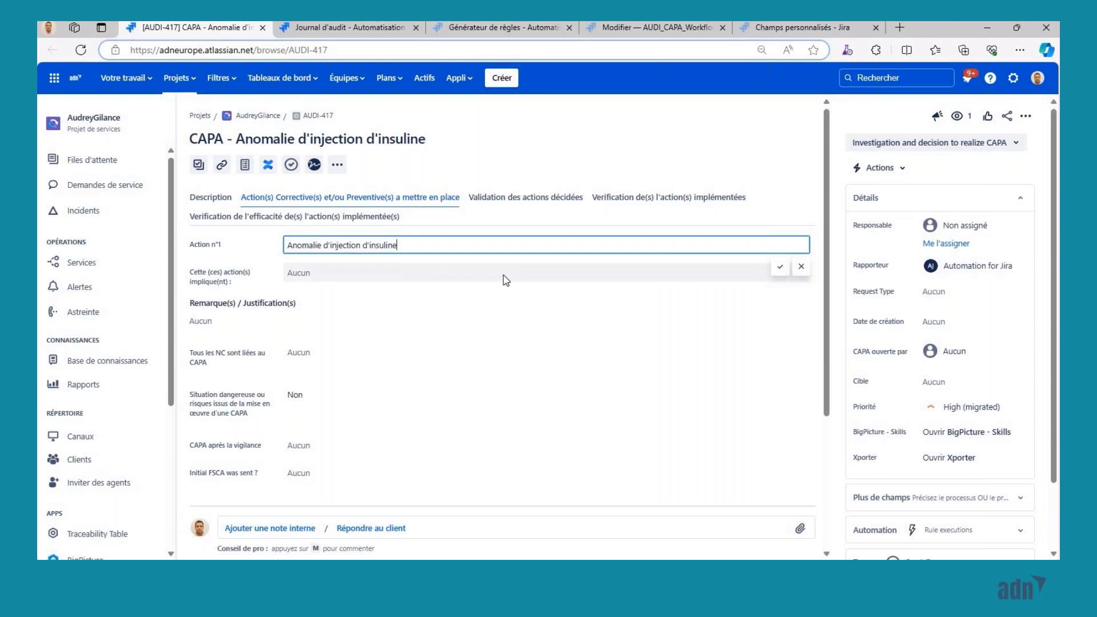
{"action": "left_click", "coordinate": [437, 280]}
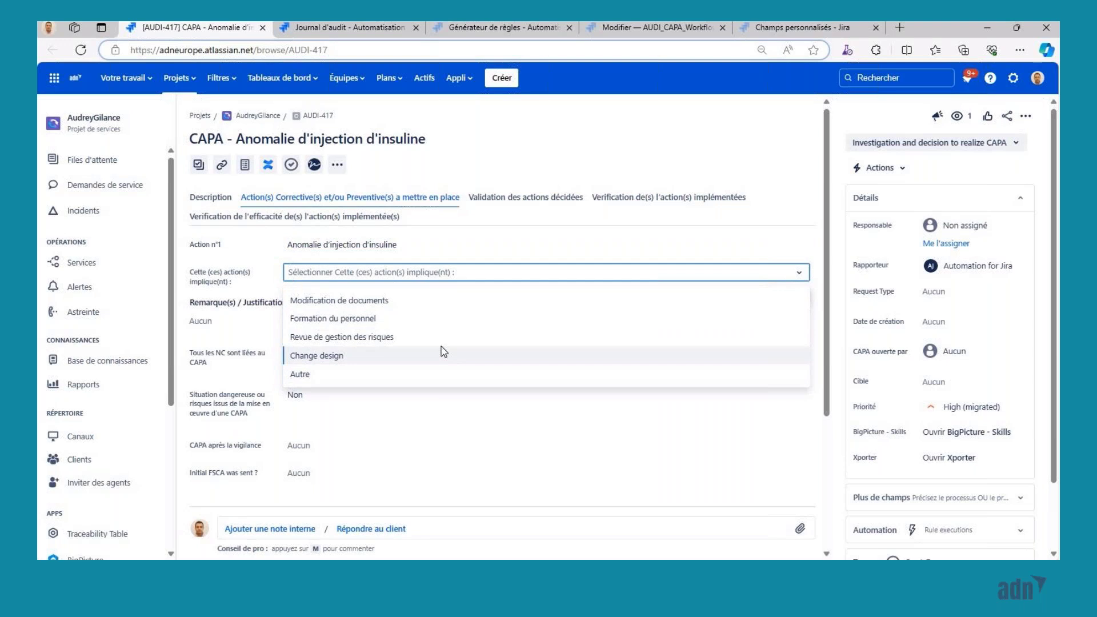
{"action": "left_click", "coordinate": [417, 363]}
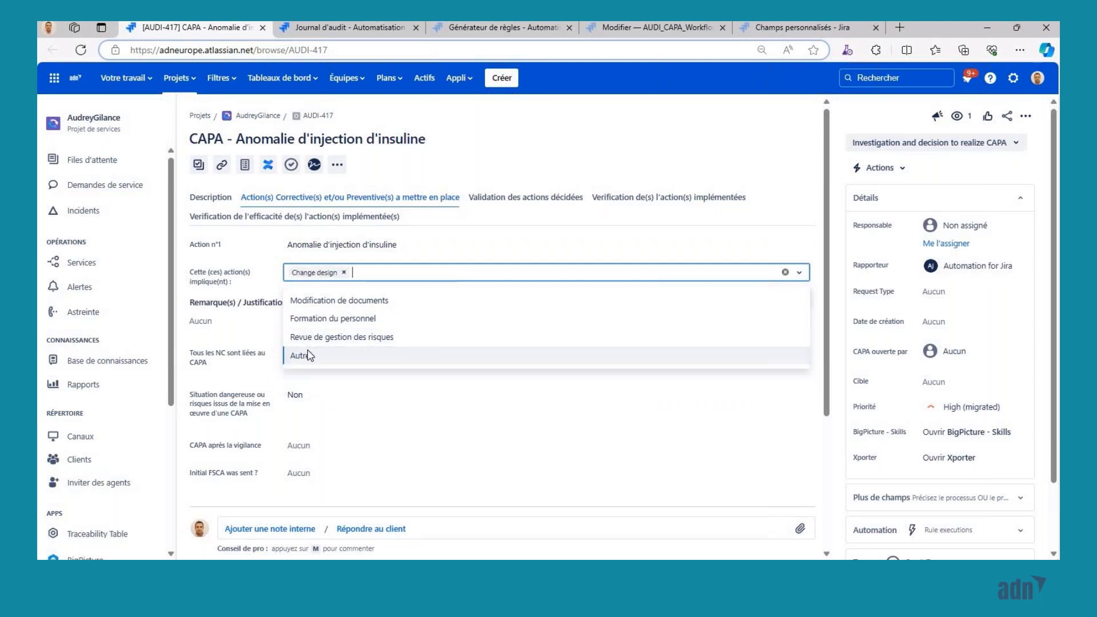
- Enter the remark "Remonté le problème au fournisseur" and set "Tous les NC sont liées au CAPA" to Oui
{"action": "left_click", "coordinate": [258, 326]}
{"action": "type", "text": "Remonté le problème au fournisseur"}
{"action": "left_click", "coordinate": [783, 360]}
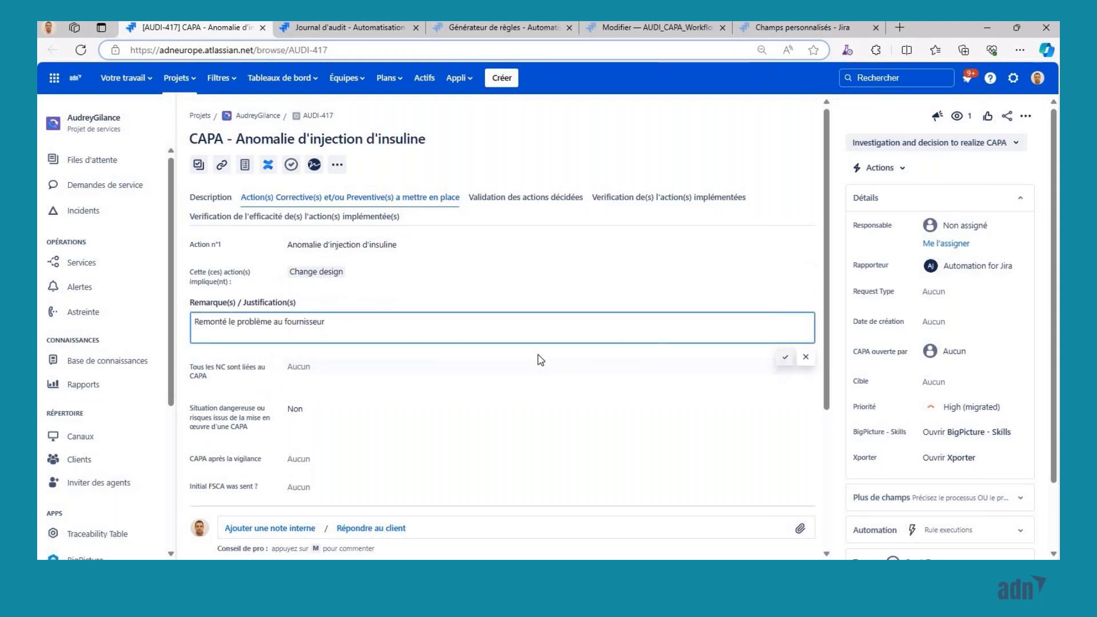
{"action": "left_click", "coordinate": [338, 358]}
{"action": "left_click", "coordinate": [333, 379]}
- Set both the dangerous situation or risks question and "CAPA après la vigilance" to Oui, then reload the CAPA ticket
{"action": "left_click", "coordinate": [309, 409]}
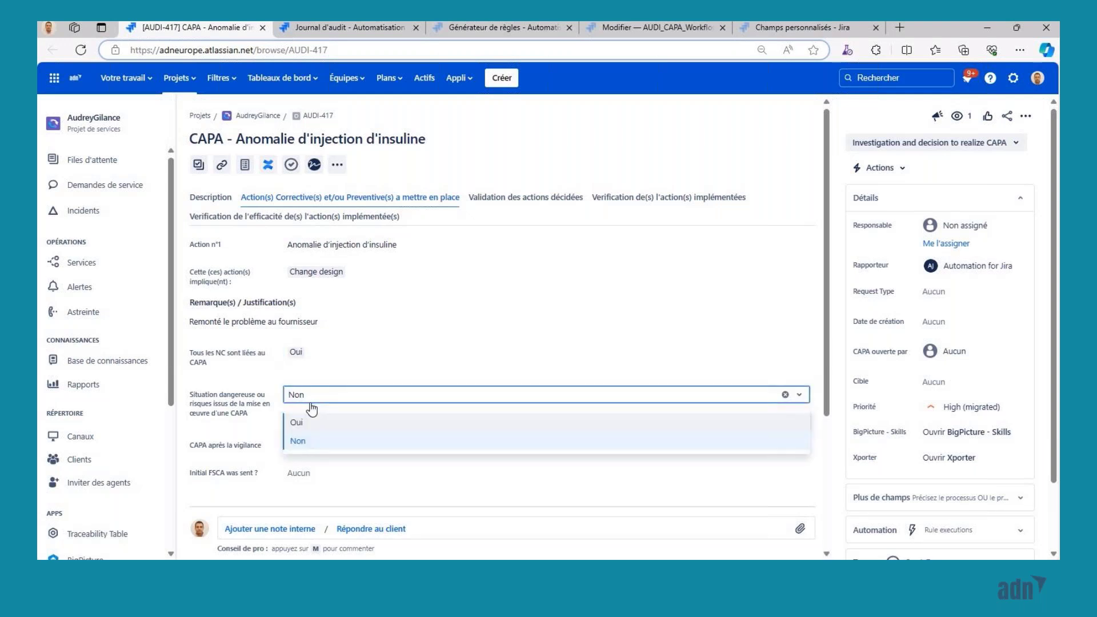
{"action": "left_click", "coordinate": [344, 423]}
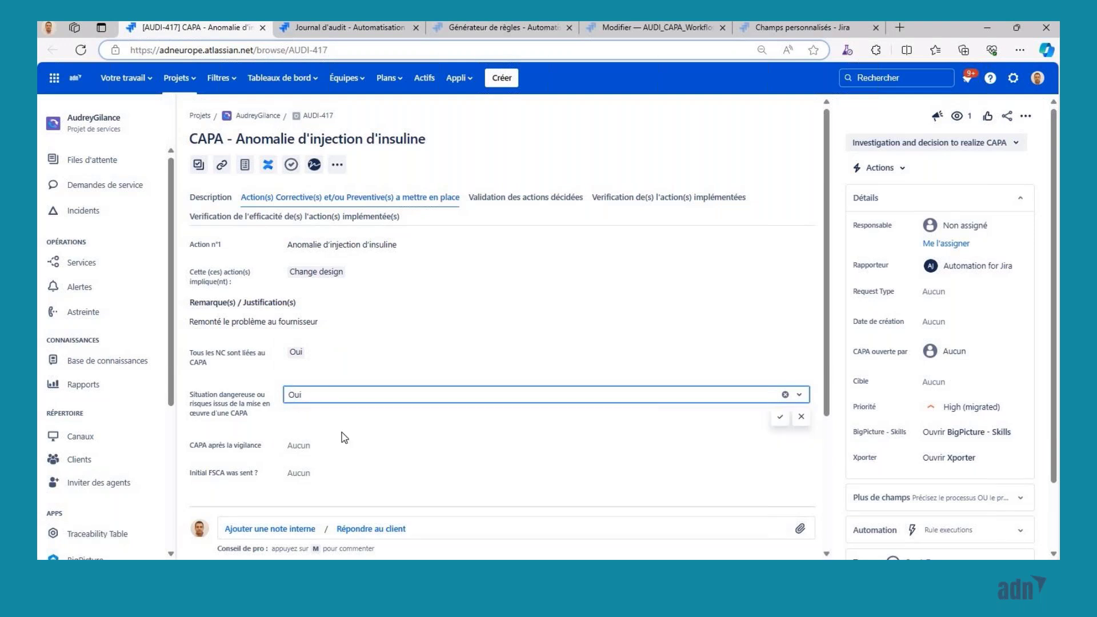
{"action": "scroll", "coordinate": [334, 400], "scroll_direction": "down", "scroll_amount": 1}
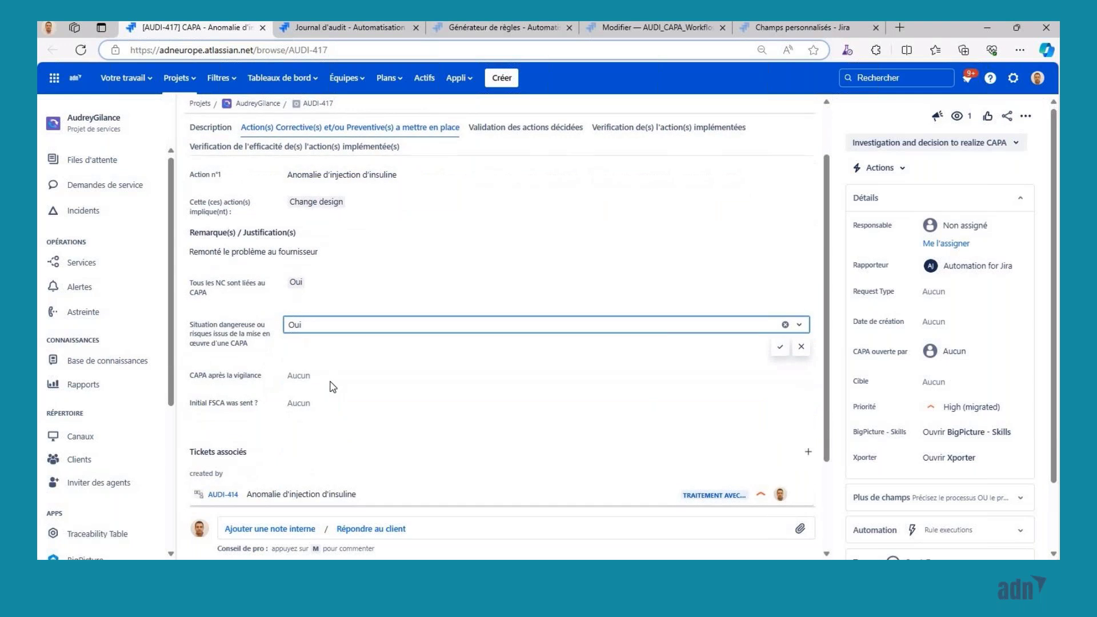
{"action": "scroll", "coordinate": [332, 342], "scroll_direction": "down", "scroll_amount": 2}
{"action": "scroll", "coordinate": [330, 318], "scroll_direction": "up", "scroll_amount": 1}
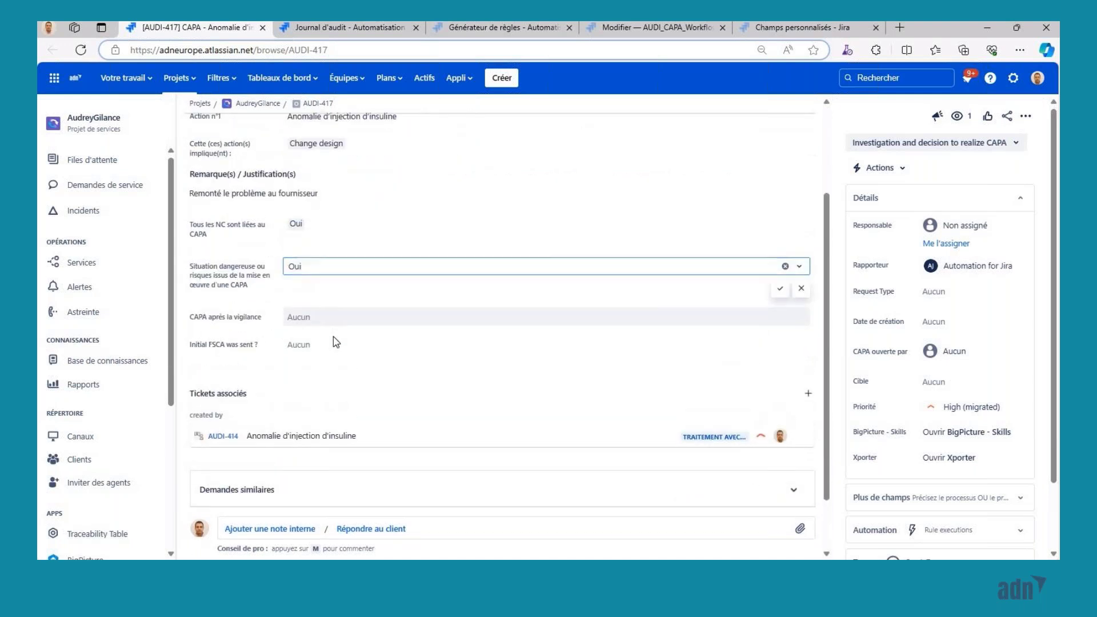
{"action": "left_click", "coordinate": [334, 322]}
{"action": "left_click", "coordinate": [344, 342]}
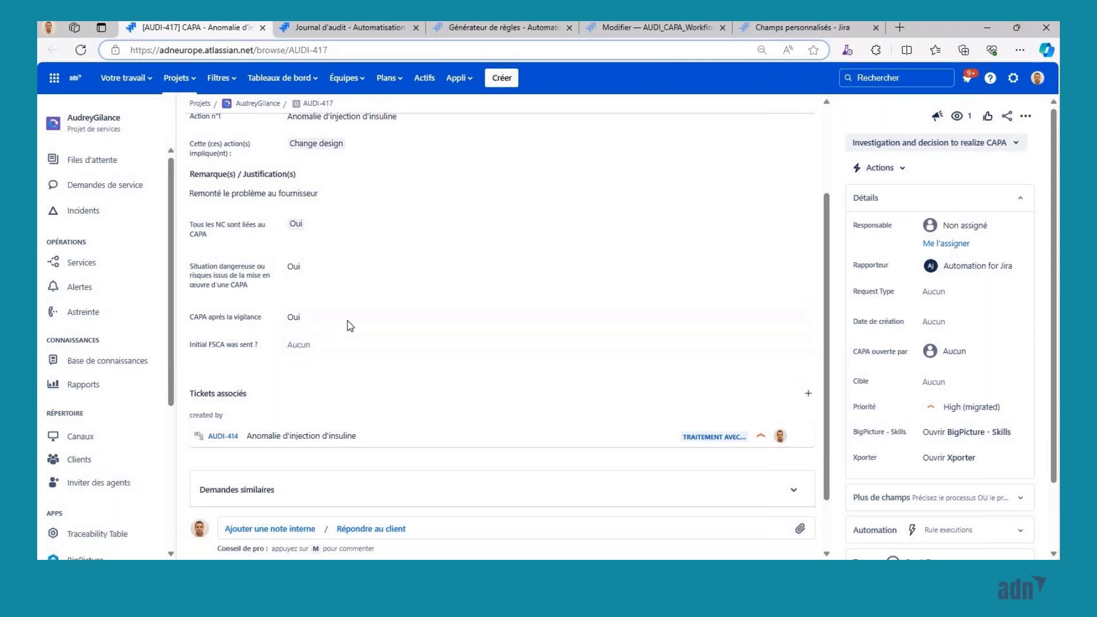
{"action": "left_click", "coordinate": [82, 51]}
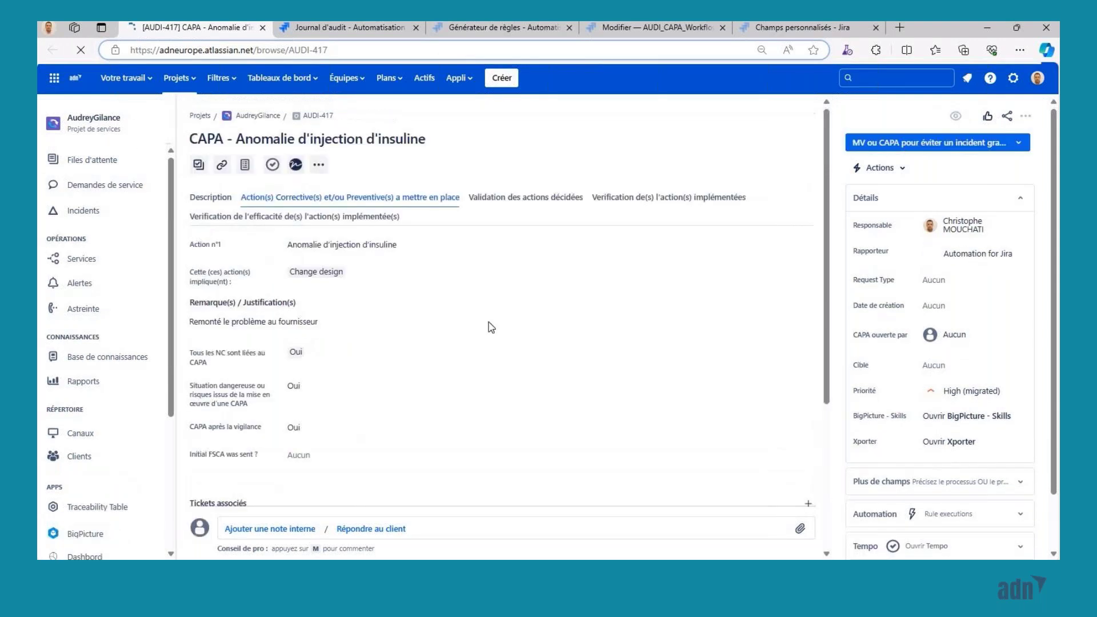
- Open the linked "Notification sous forme de FSCA" ticket, assign it to the CAPA's assignee and move it to the Notifié status
{"action": "scroll", "coordinate": [489, 354], "scroll_direction": "down", "scroll_amount": 3}
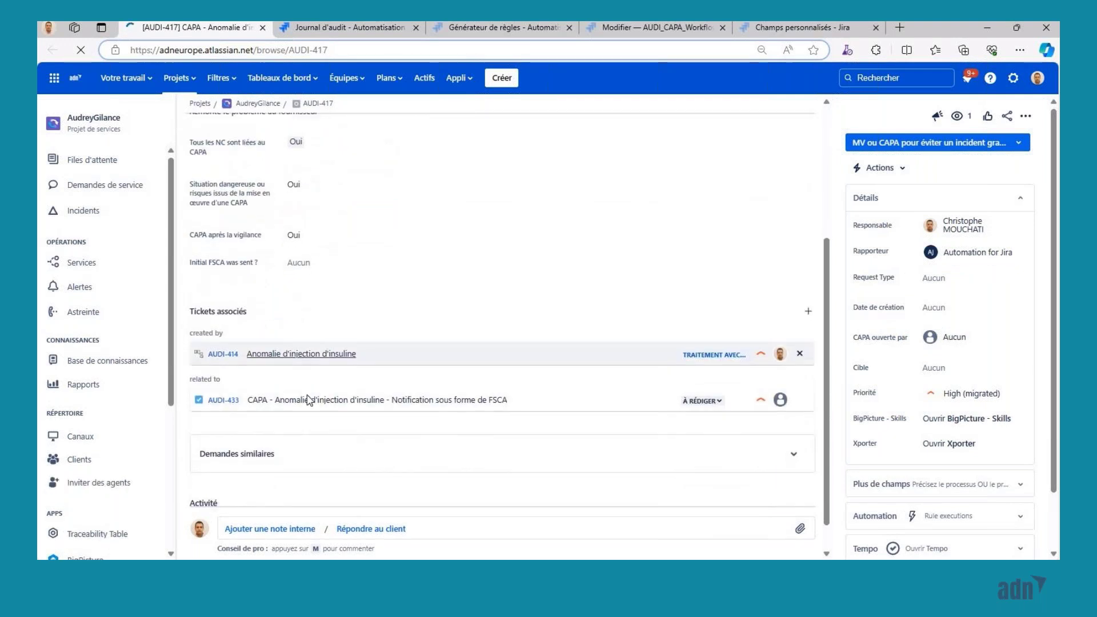
{"action": "mouse_move", "coordinate": [439, 409]}
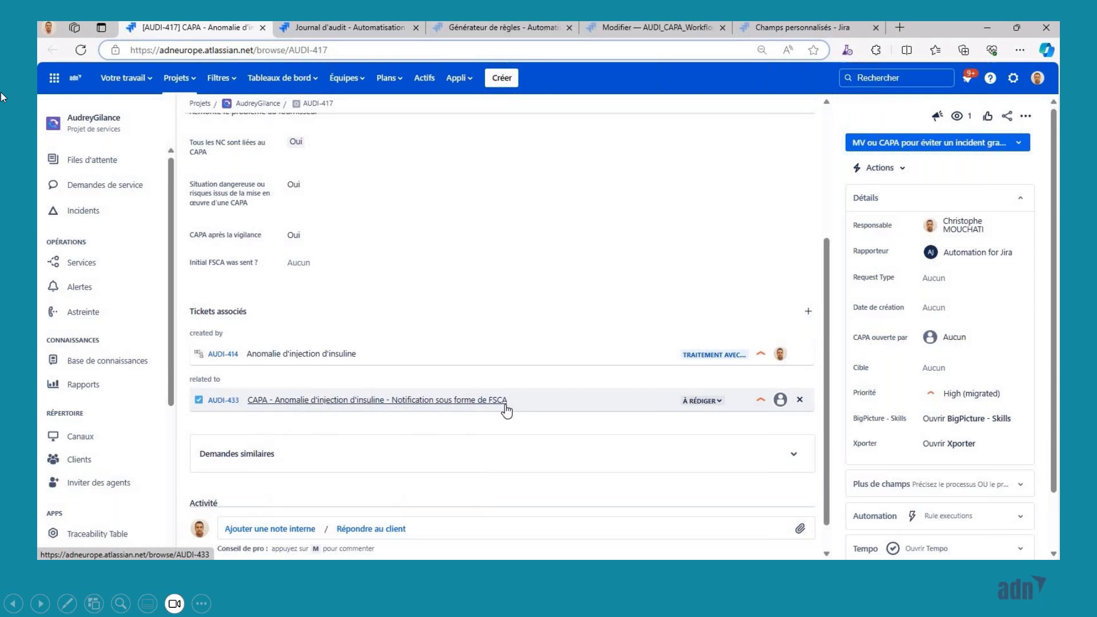
{"action": "mouse_move", "coordinate": [63, 540]}
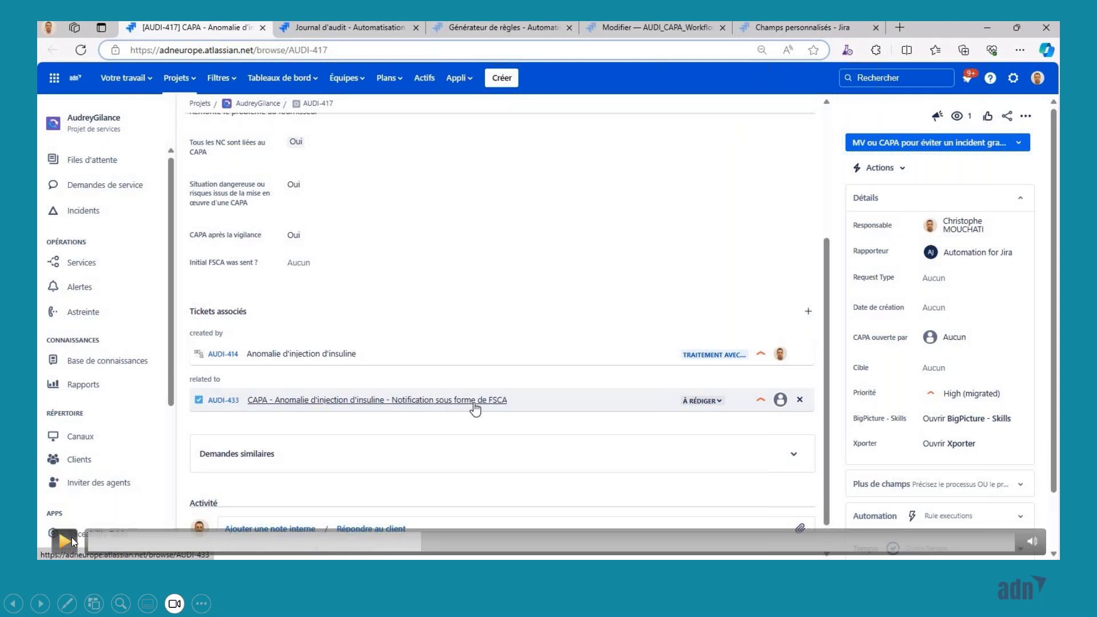
{"action": "left_click", "coordinate": [473, 403]}
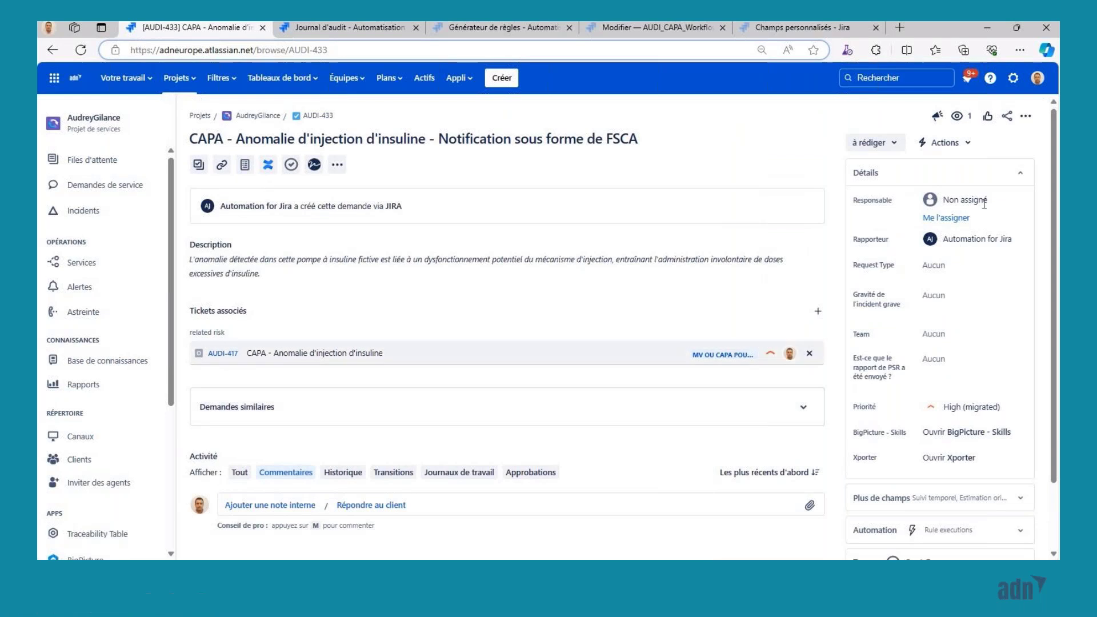
{"action": "left_click", "coordinate": [969, 200]}
{"action": "key", "text": "Return"}
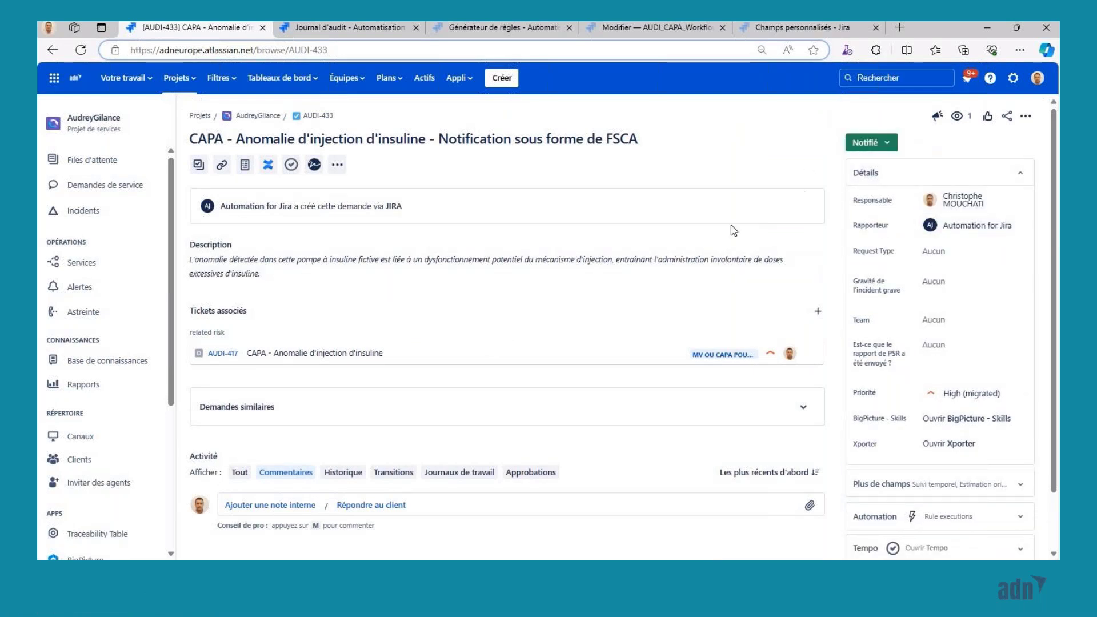
- Back in the CAPA ticket, set "Initial FSCA was sent ?" to Yes and reload the page
{"action": "left_click", "coordinate": [362, 358]}
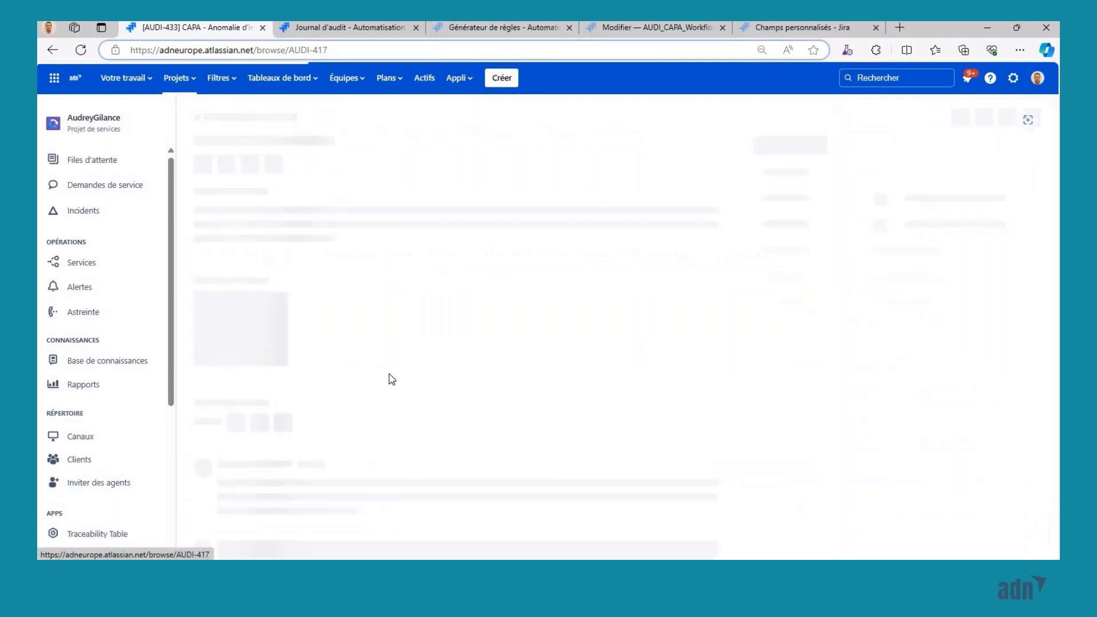
{"action": "scroll", "coordinate": [297, 351], "scroll_direction": "down", "scroll_amount": 2}
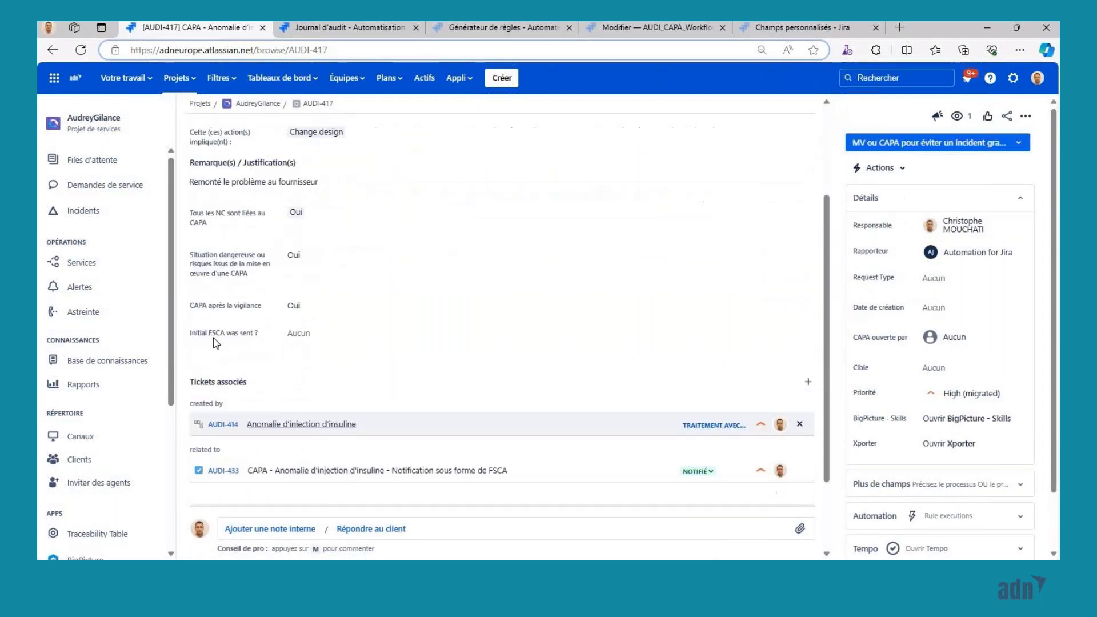
{"action": "left_click", "coordinate": [303, 337]}
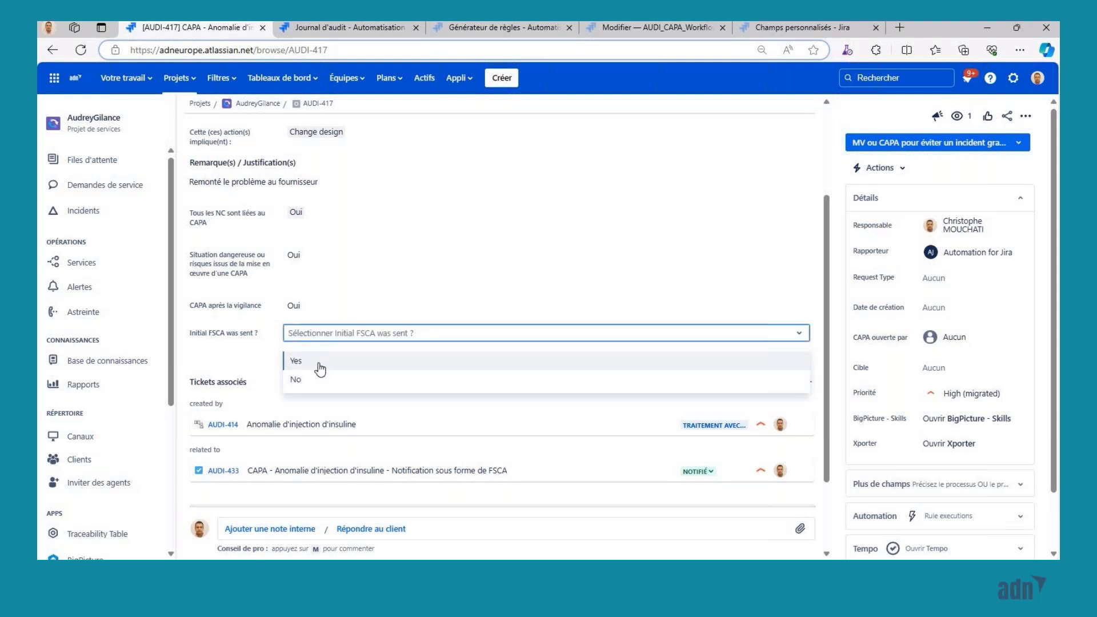
{"action": "left_click", "coordinate": [320, 369]}
{"action": "scroll", "coordinate": [318, 367], "scroll_direction": "down", "scroll_amount": 1}
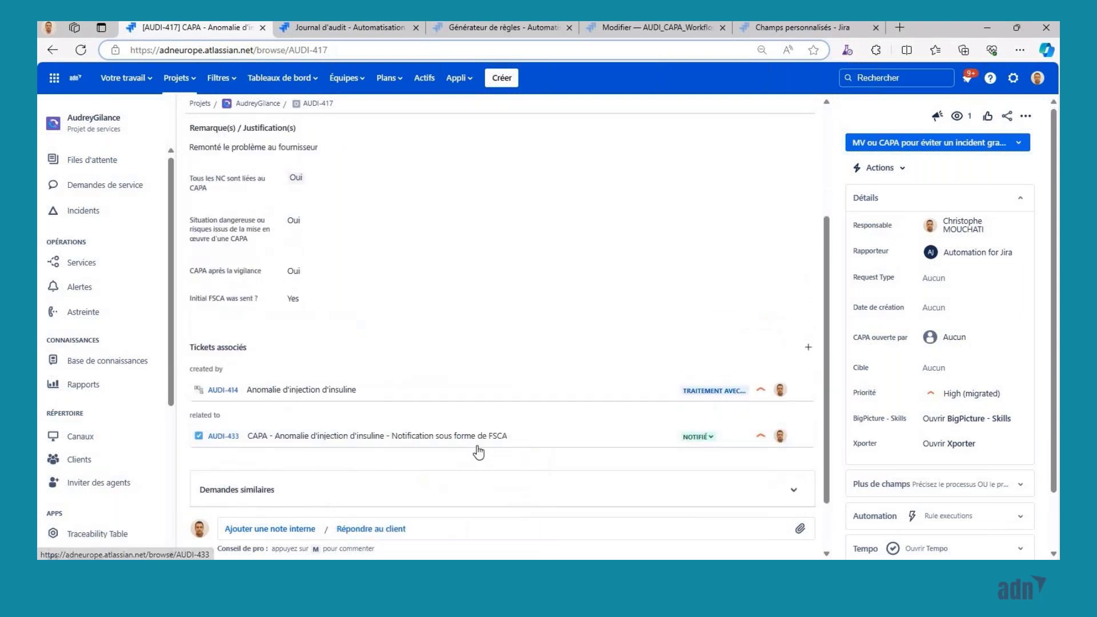
{"action": "key", "text": "F5"}
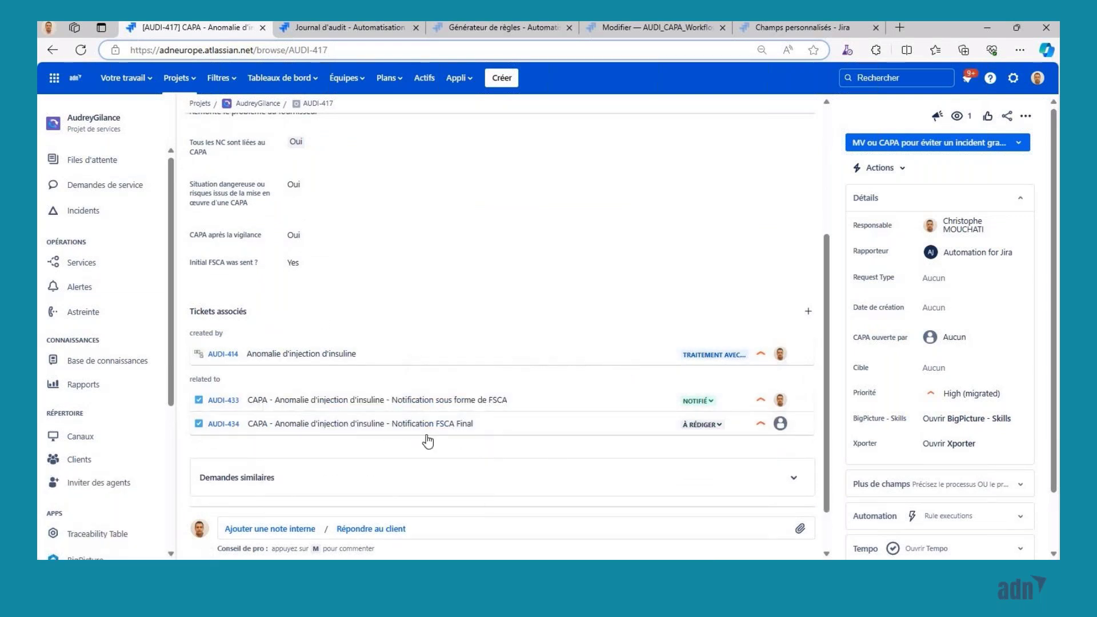
{"action": "mouse_move", "coordinate": [443, 436]}
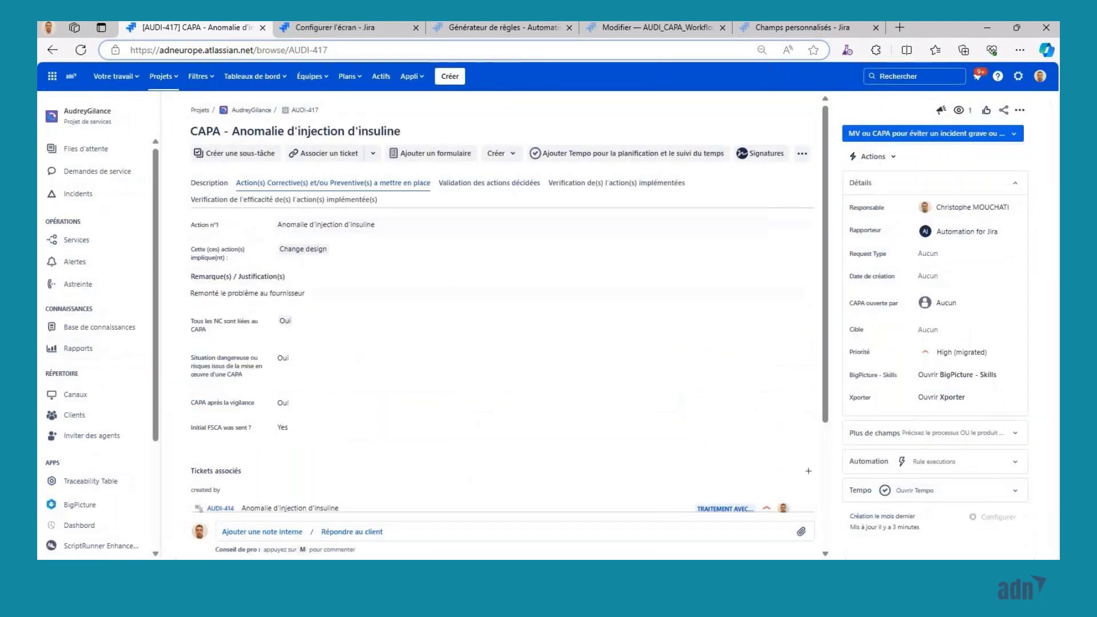
- In the CAPA's validation of decided actions, answer Oui for meeting applicable regulatory requirements and choose the CAPA's assignee as the Q/R manager validator
{"action": "left_click", "coordinate": [489, 183]}
{"action": "left_click", "coordinate": [338, 234]}
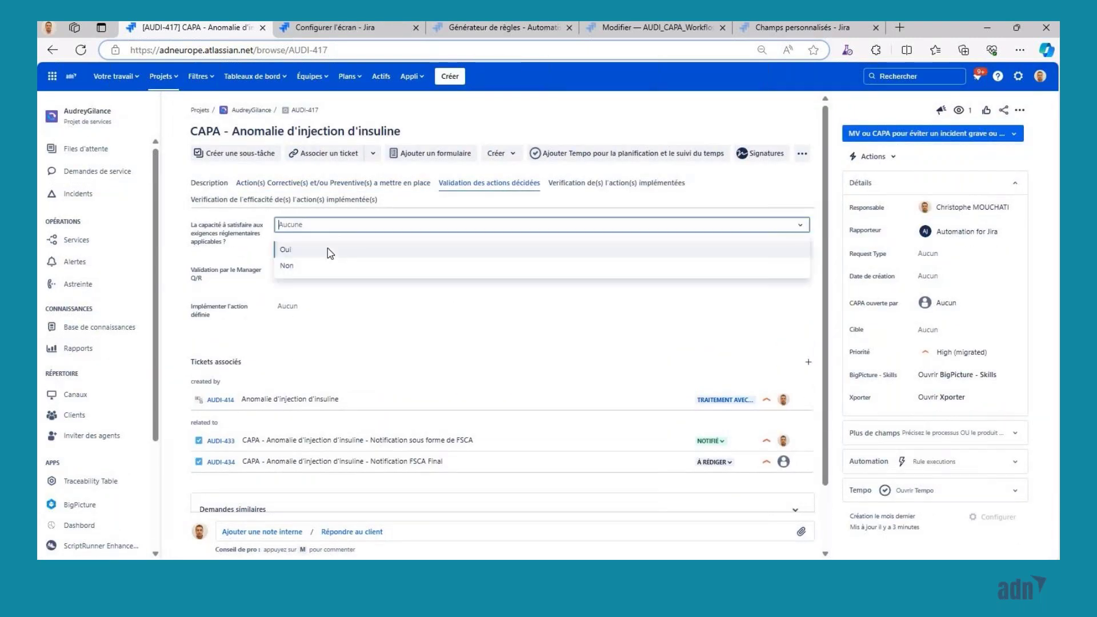
{"action": "left_click", "coordinate": [329, 251]}
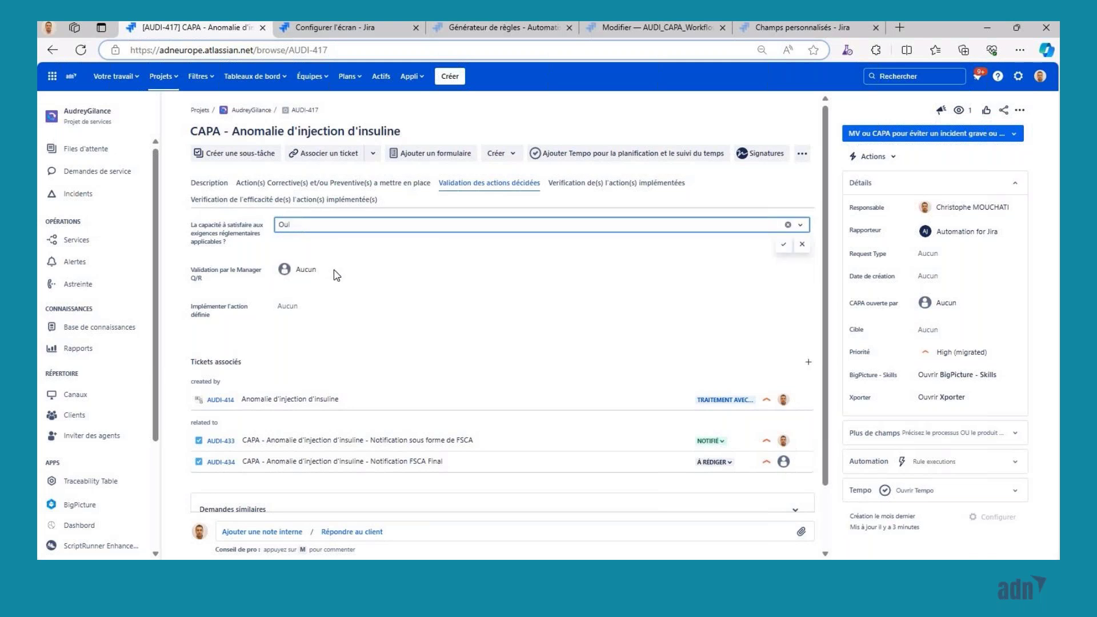
{"action": "left_click", "coordinate": [335, 275]}
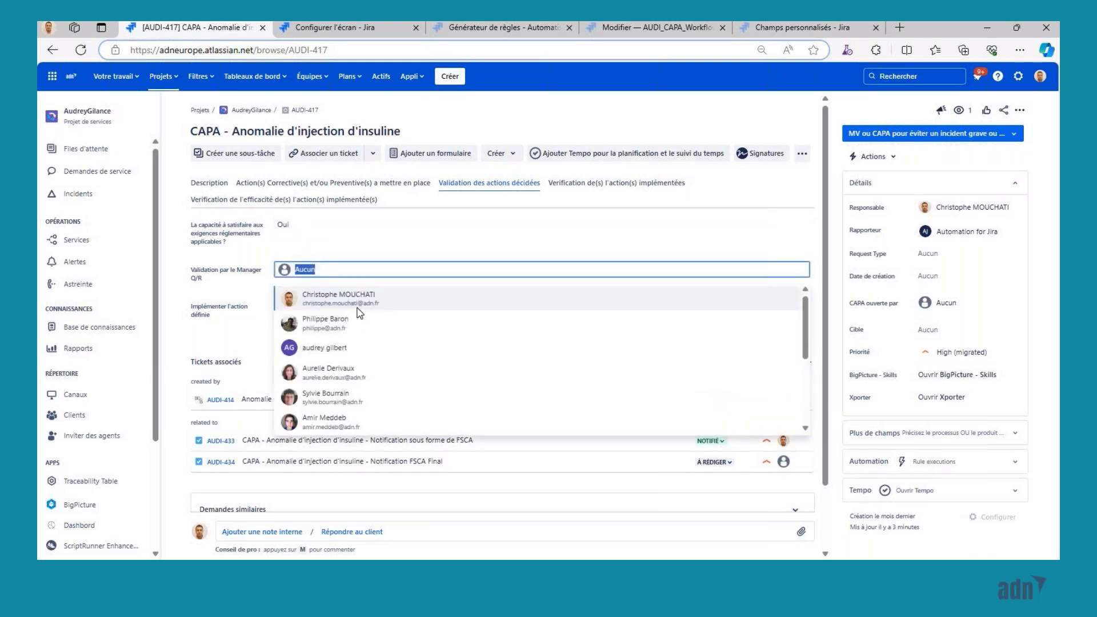
{"action": "left_click", "coordinate": [358, 307]}
- Set "Implémenter l'action définie" to Oui and reload the CAPA ticket
{"action": "left_click", "coordinate": [294, 307]}
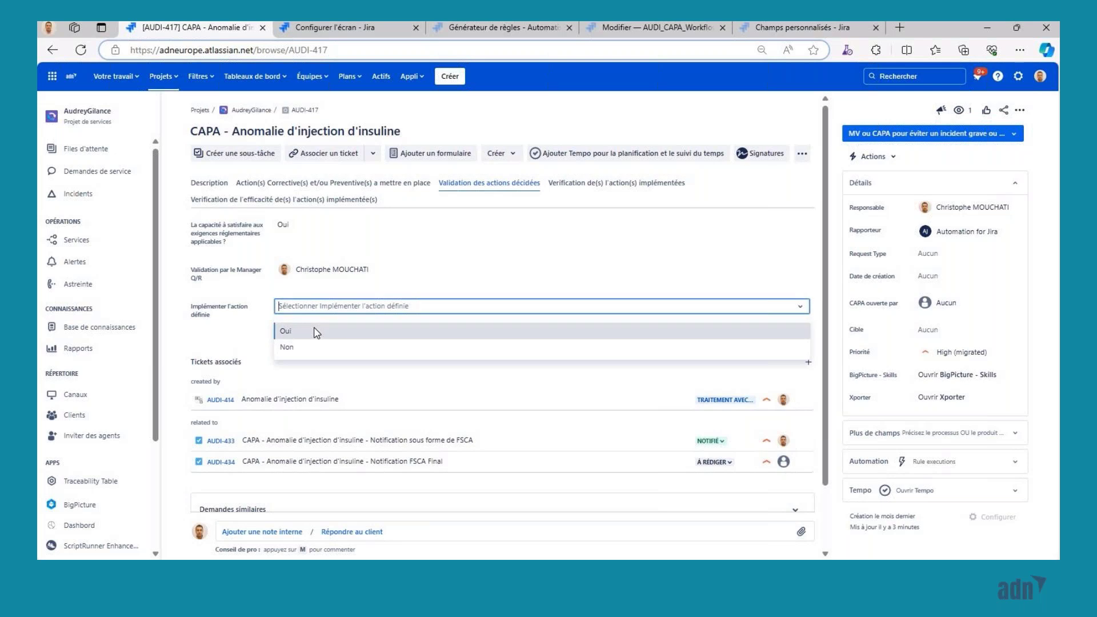
{"action": "left_click", "coordinate": [316, 333]}
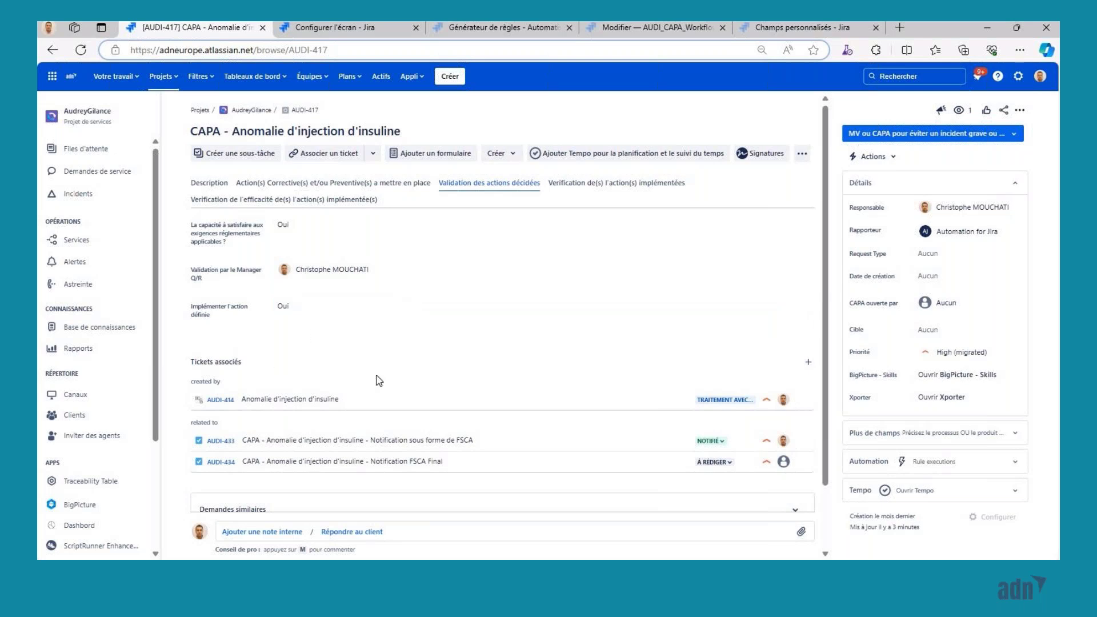
{"action": "left_click", "coordinate": [80, 51]}
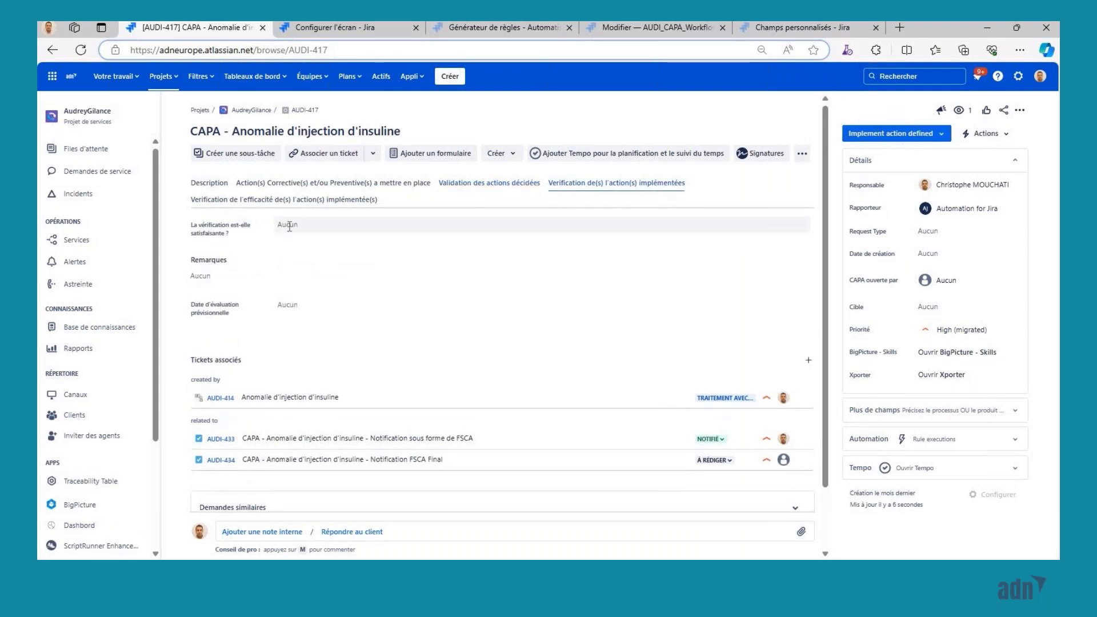
- Answer the implementation verification with "Oui, tous les éléments de preuve attendus sont présents" and add the remark "Demande au fournisseur de la pompe est effectué"
{"action": "left_click", "coordinate": [297, 228]}
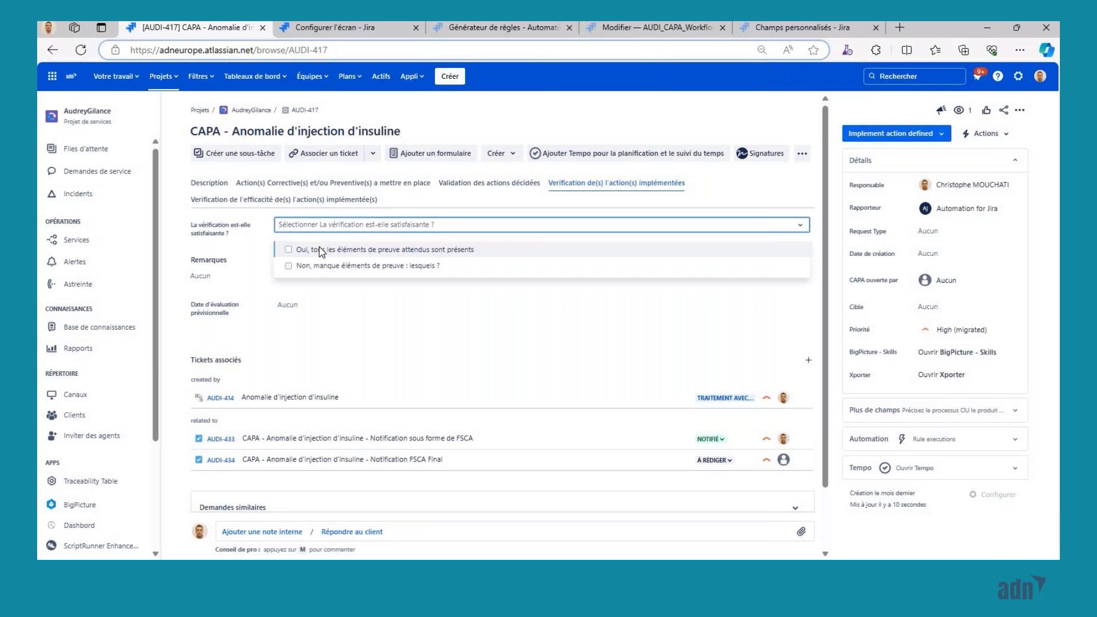
{"action": "left_click", "coordinate": [320, 250]}
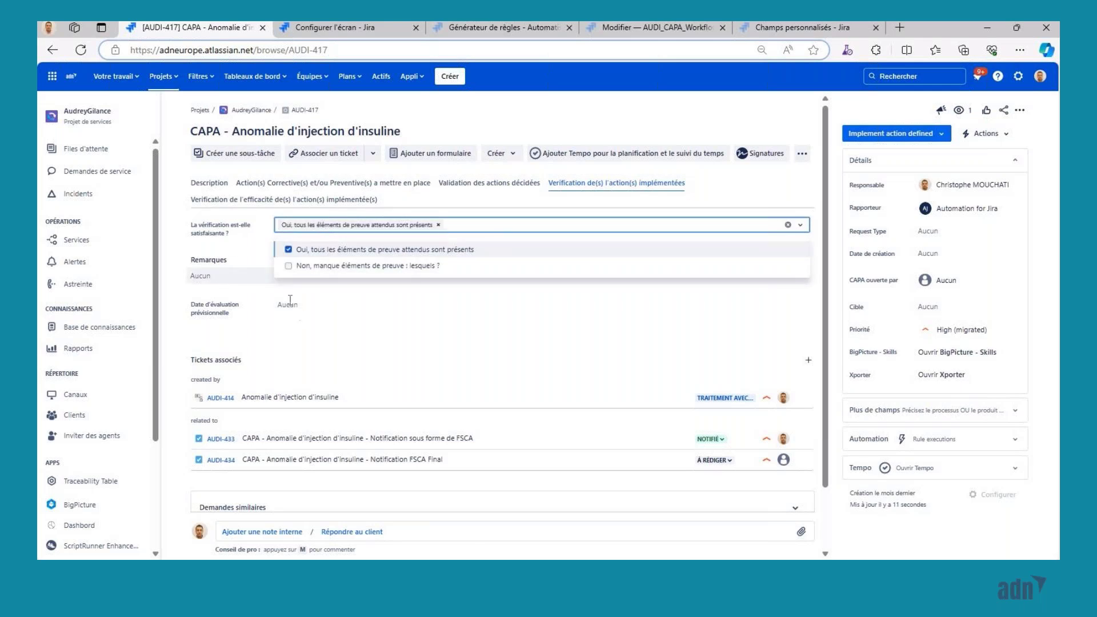
{"action": "left_click", "coordinate": [385, 280]}
{"action": "type", "text": "Demande au fournisseur de la pompe est effectué"}
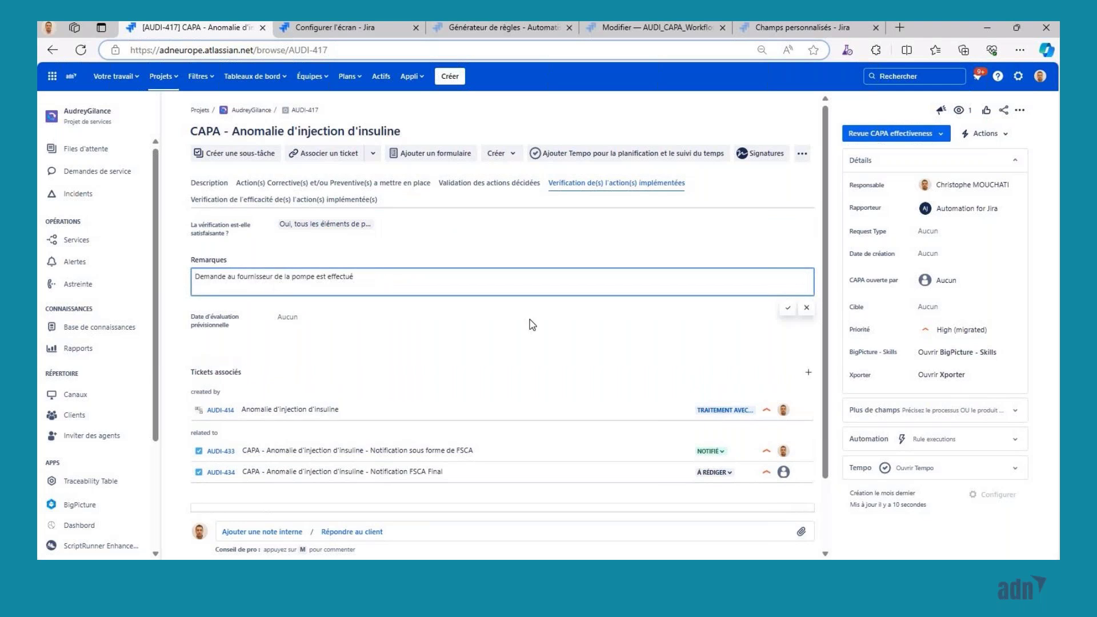
{"action": "left_click", "coordinate": [425, 312]}
- Set the CAPA's "Date d'évaluation prévisionnelle" to 09/05/2024
{"action": "left_click", "coordinate": [375, 309]}
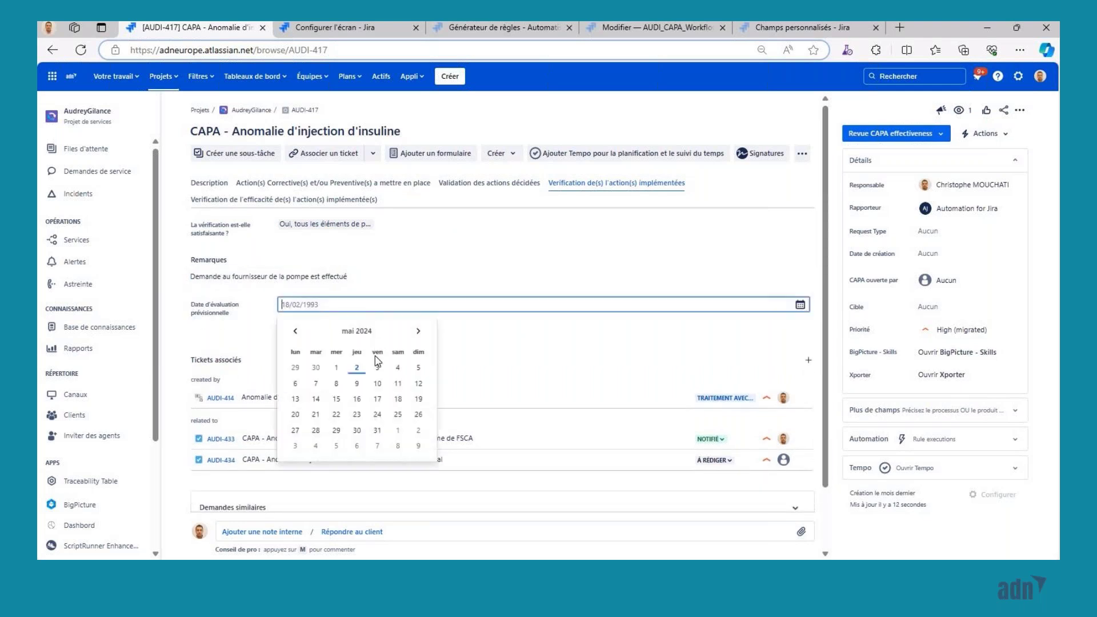
{"action": "left_click", "coordinate": [364, 386]}
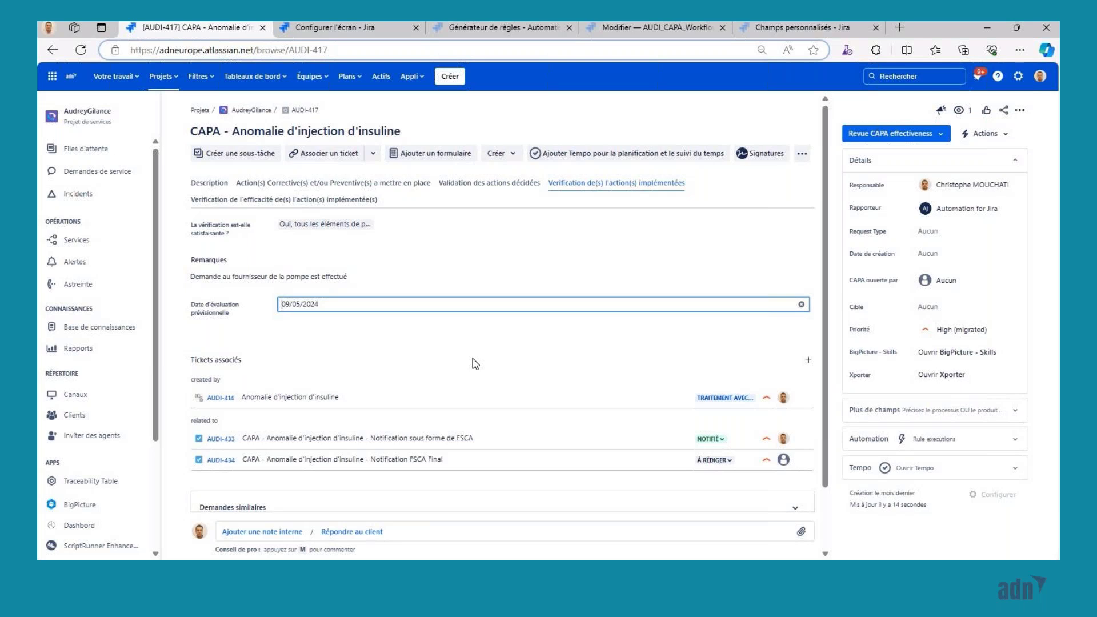
{"action": "left_click", "coordinate": [372, 346]}
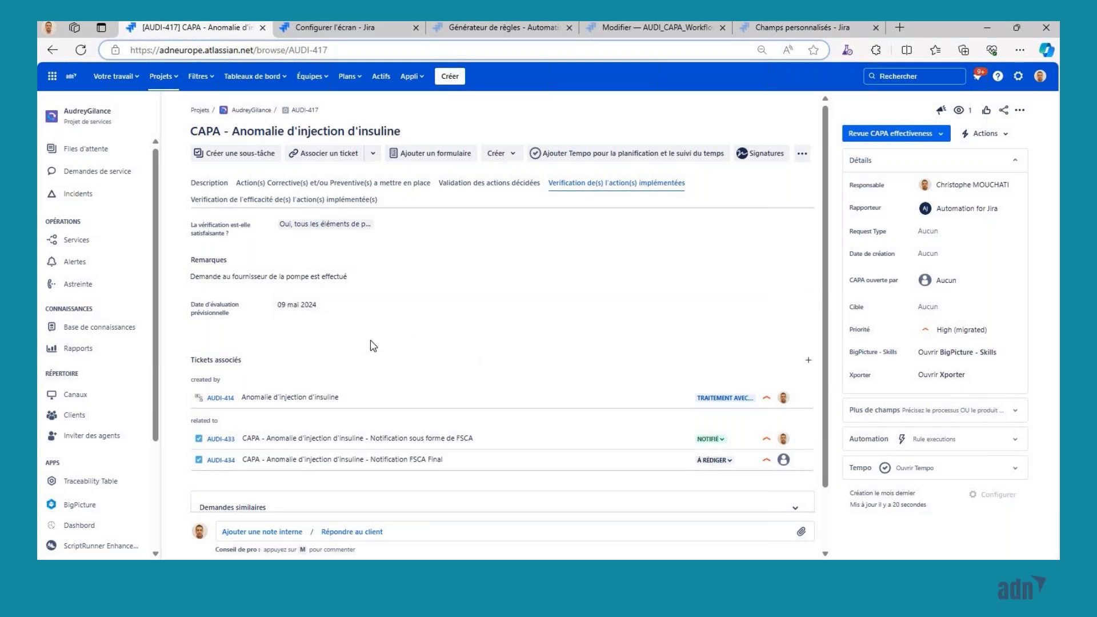
- In the effectiveness verification, set "Action(s) suffisante(s) et efficace(s) ?" to Oui and choose the CAPA's assignee as the Q/R manager validator
{"action": "left_click", "coordinate": [350, 201]}
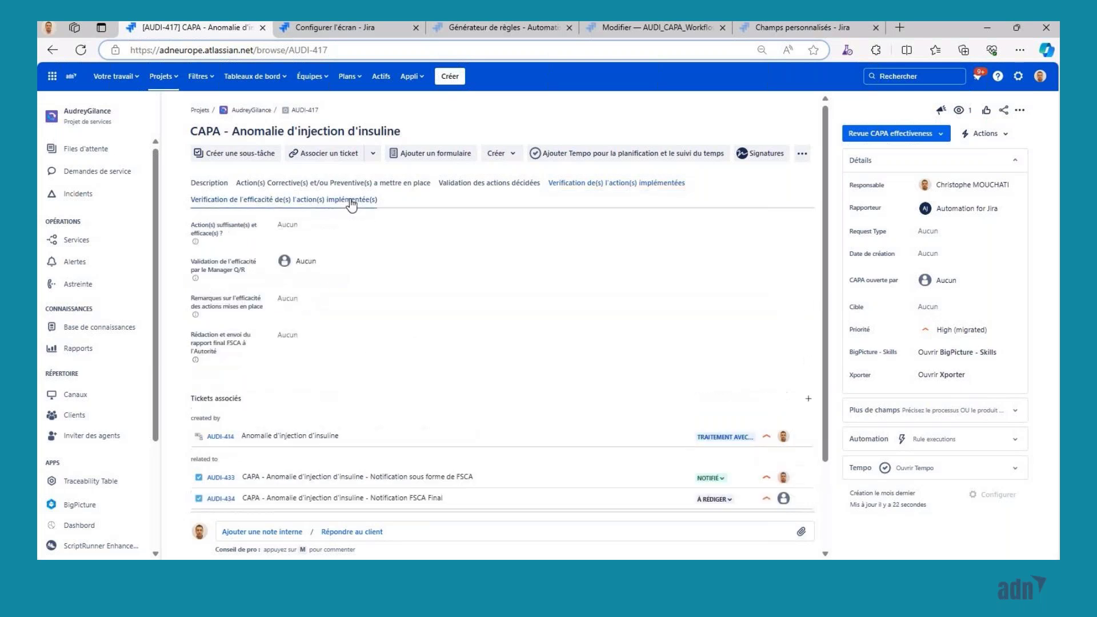
{"action": "left_click", "coordinate": [309, 234]}
{"action": "left_click", "coordinate": [301, 250]}
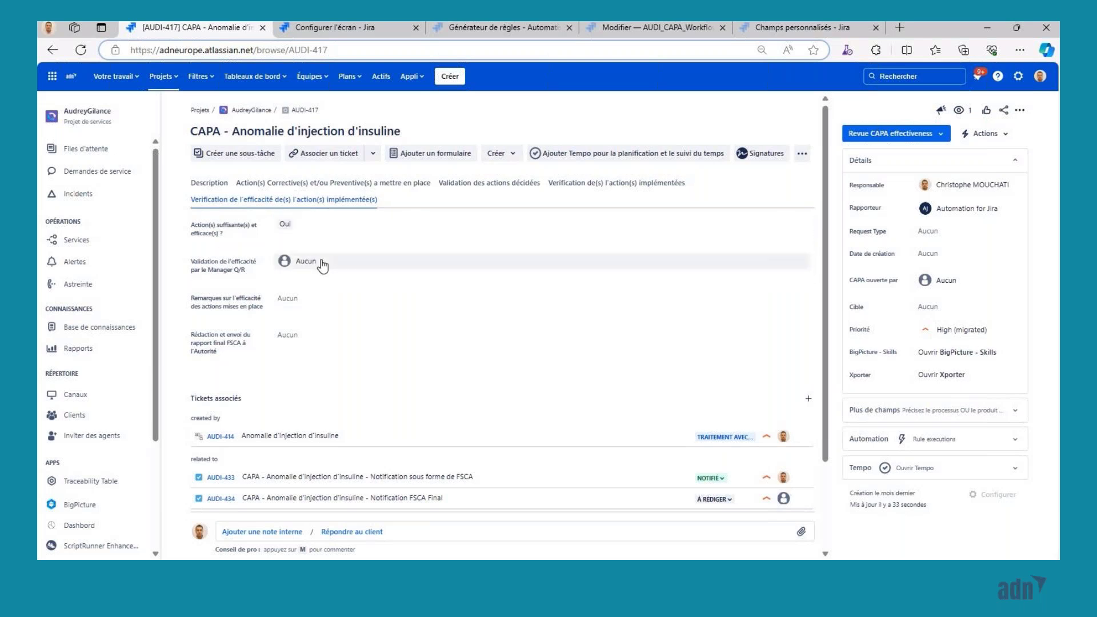
{"action": "left_click", "coordinate": [323, 264]}
{"action": "left_click", "coordinate": [326, 293]}
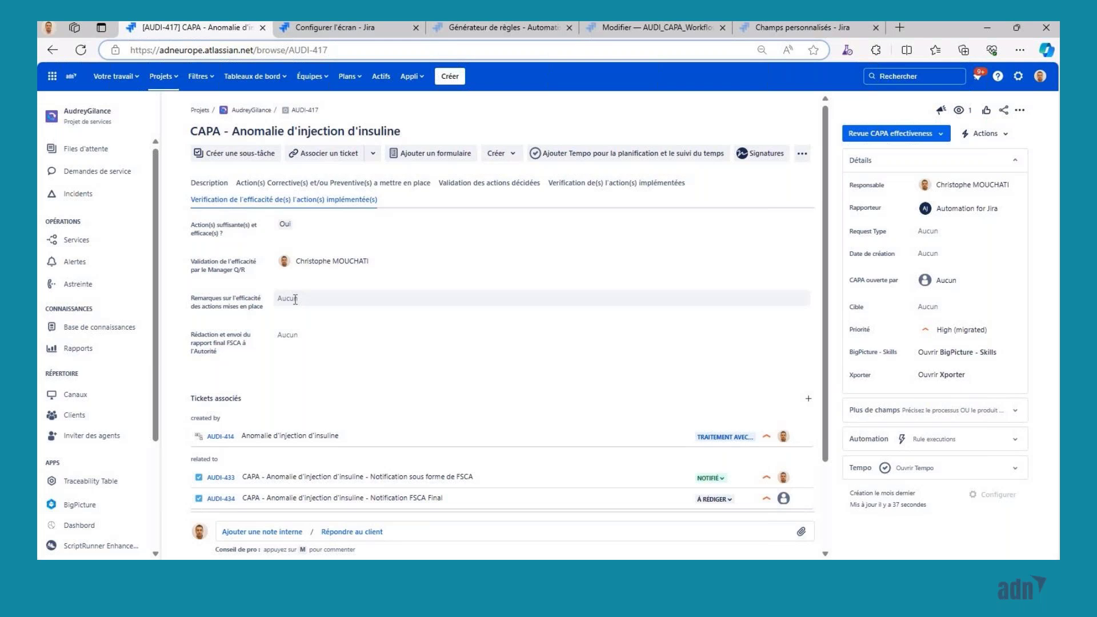
- Leave the effectiveness remarks empty, set "Rédaction et envoi du rapport final FSCA à l'Autorité" to Oui and reload the CAPA ticket
{"action": "left_click", "coordinate": [296, 298]}
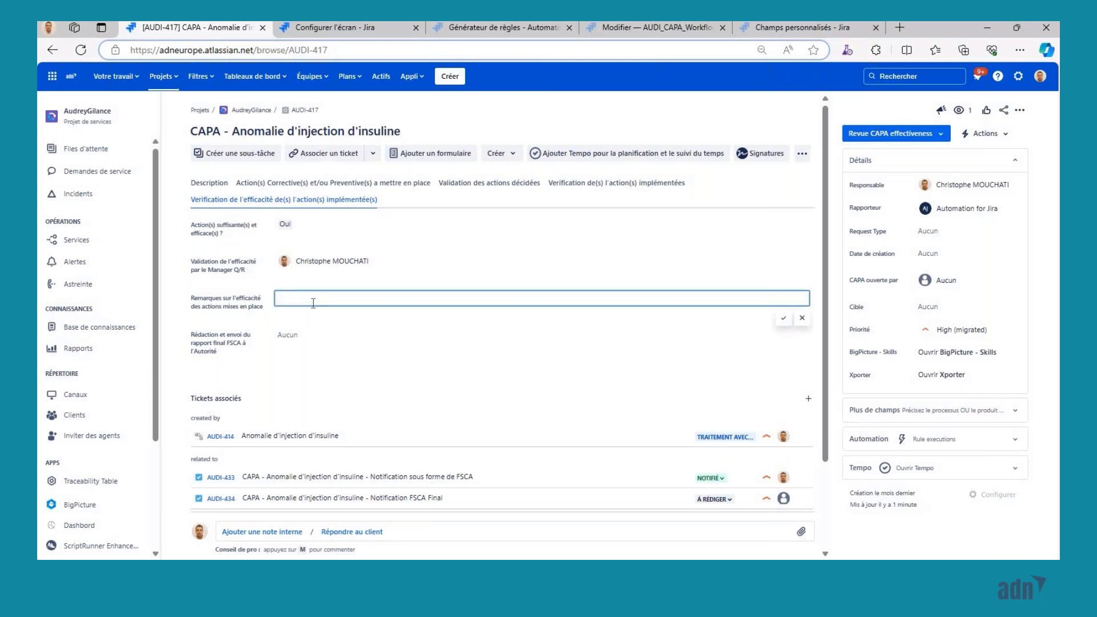
{"action": "left_click", "coordinate": [304, 335]}
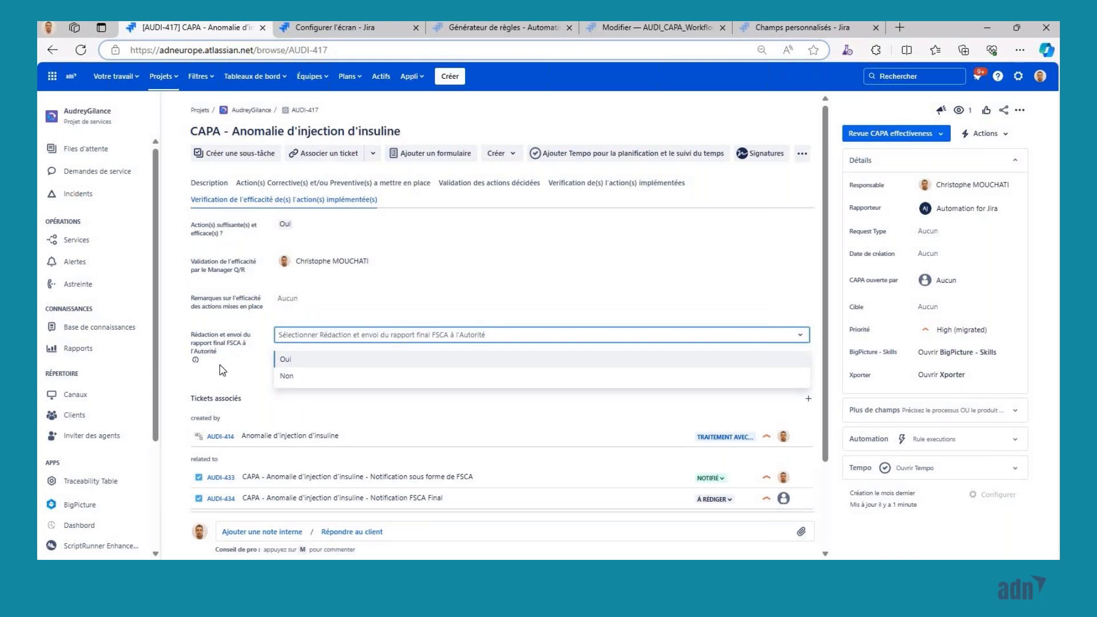
{"action": "left_click", "coordinate": [294, 359]}
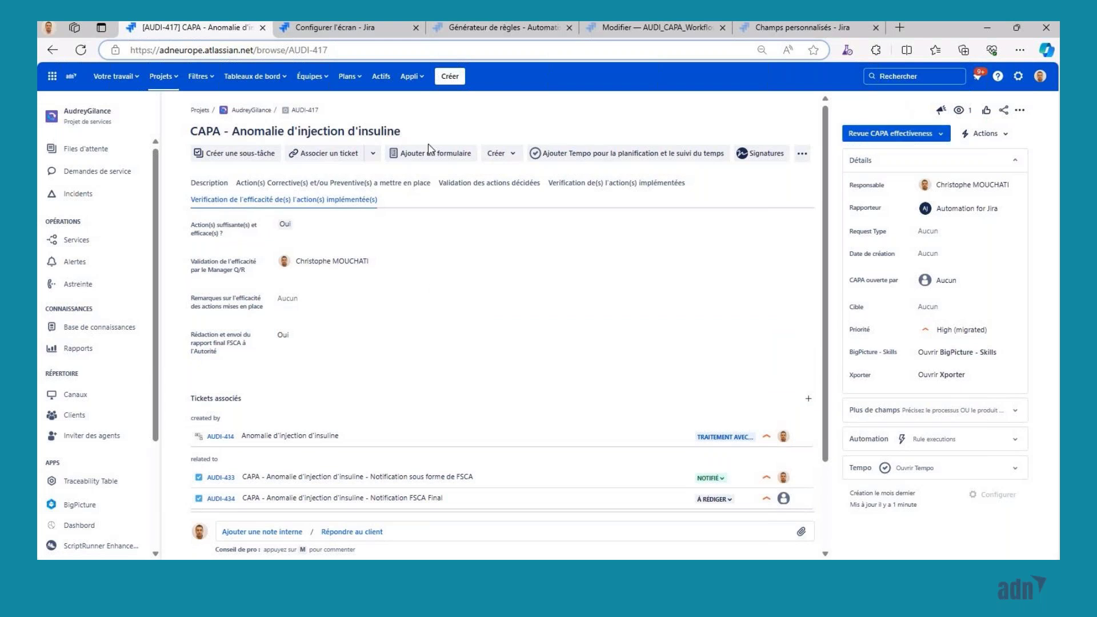
{"action": "left_click", "coordinate": [81, 50]}
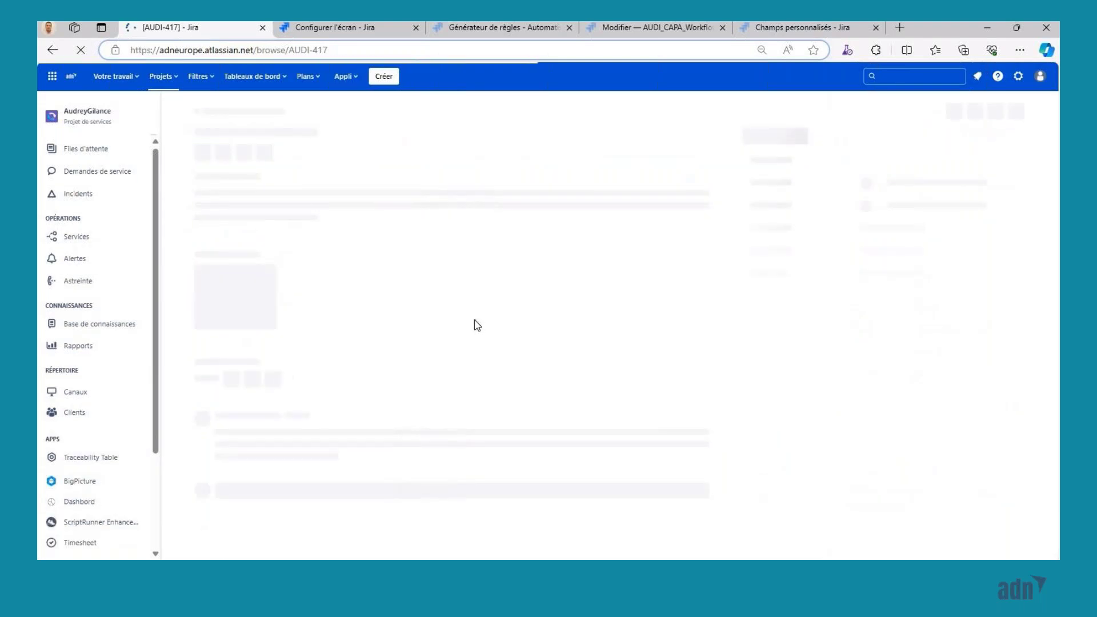
- Move the linked "Notification FSCA Final" ticket to Defined, and in that ticket assign it to the CAPA's assignee
{"action": "left_click", "coordinate": [713, 458]}
{"action": "left_click", "coordinate": [731, 481]}
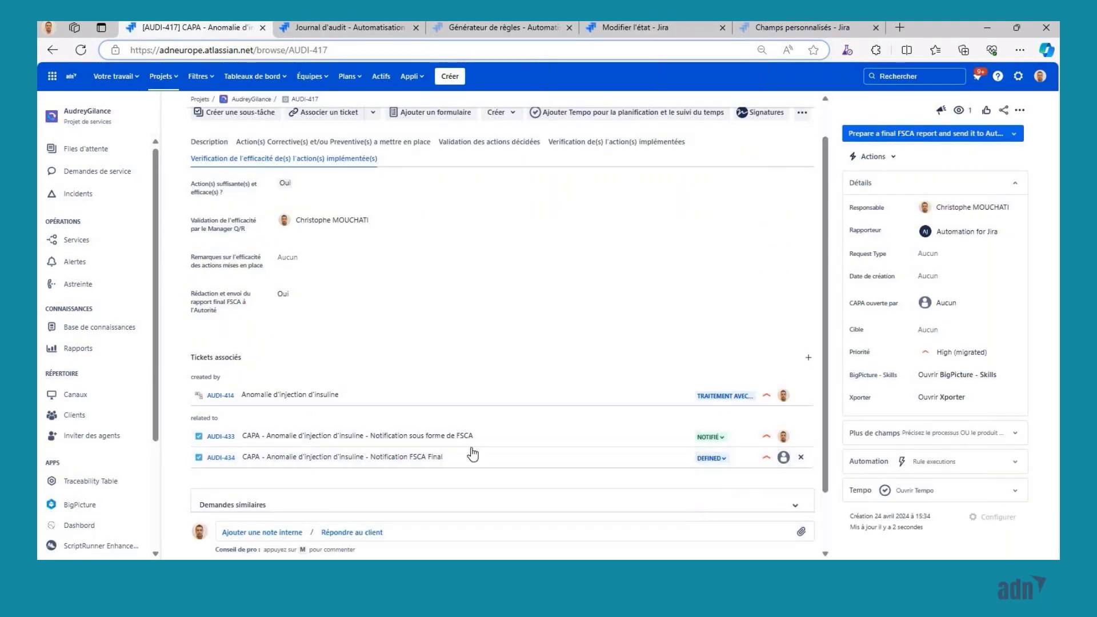
{"action": "left_click", "coordinate": [396, 453]}
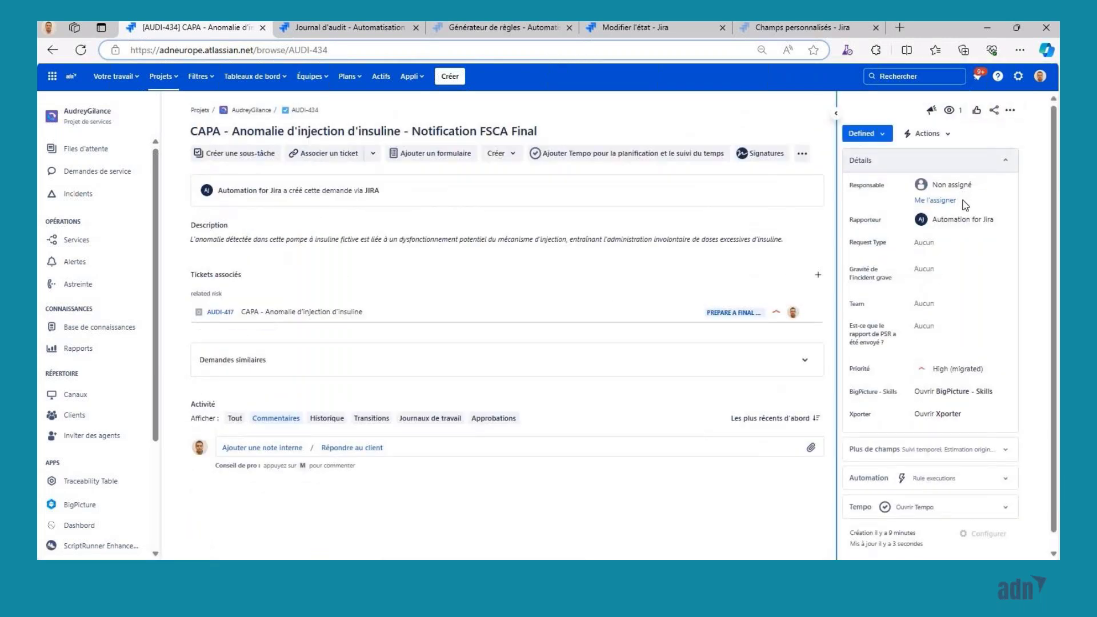
{"action": "left_click", "coordinate": [948, 184]}
{"action": "left_click", "coordinate": [957, 212]}
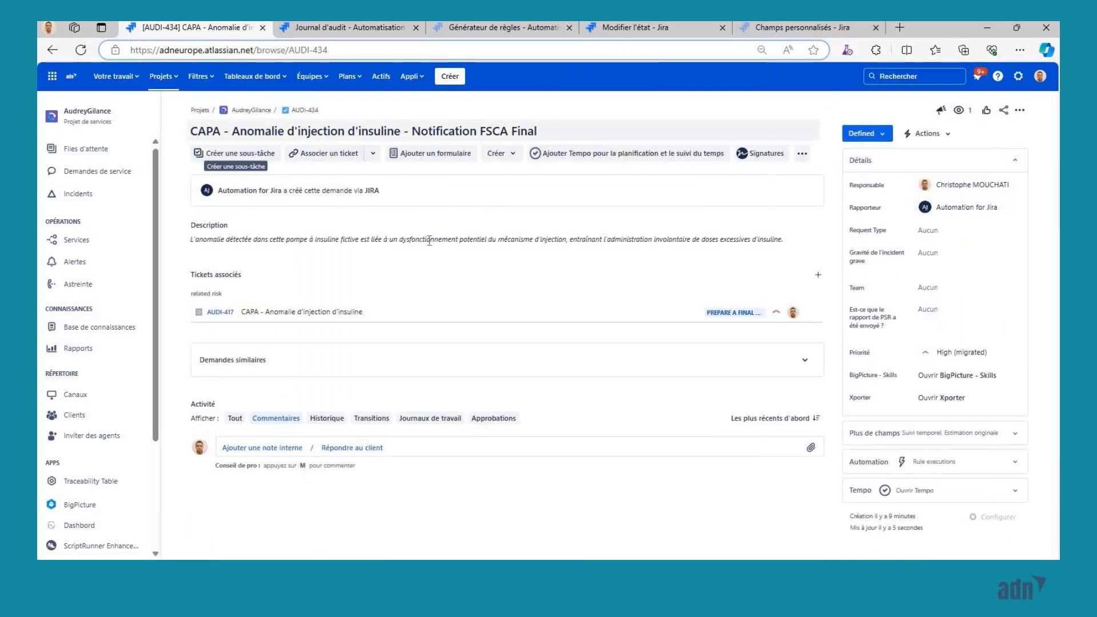
- Move the final FSCA notification ticket to the Notifié status and return to the linked CAPA ticket
{"action": "left_click", "coordinate": [861, 133]}
{"action": "left_click", "coordinate": [859, 149]}
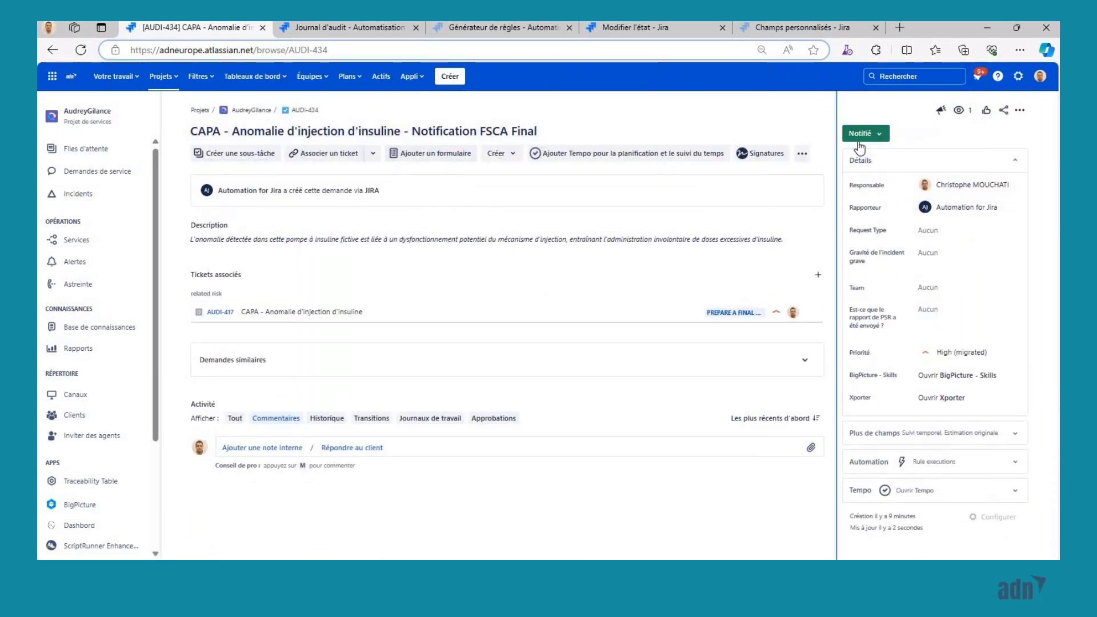
{"action": "left_click", "coordinate": [327, 314]}
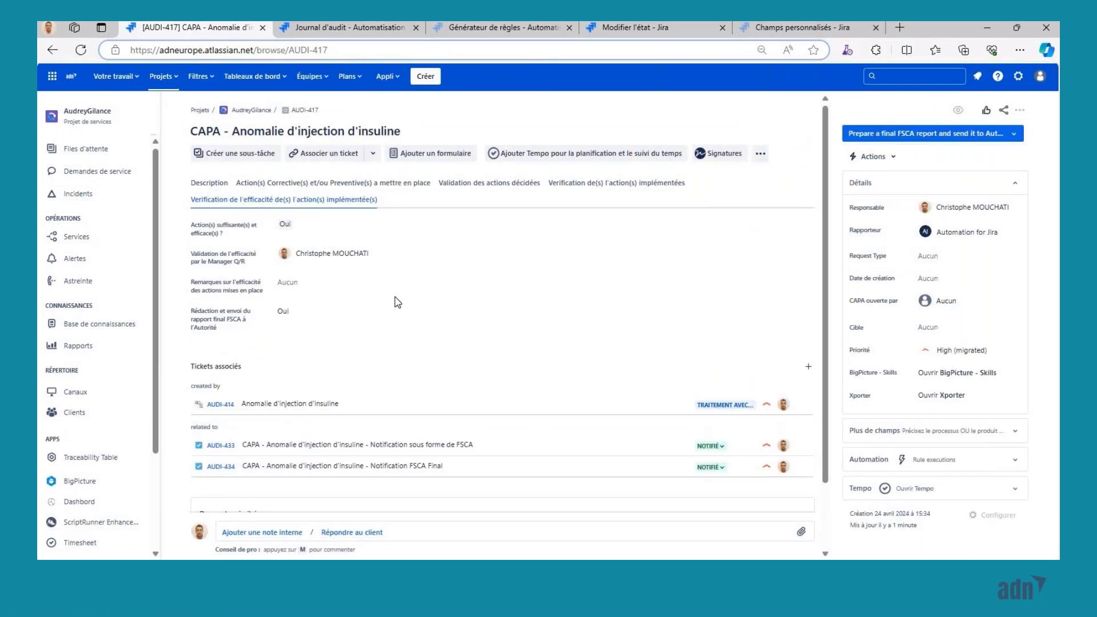
{"action": "mouse_move", "coordinate": [849, 461]}
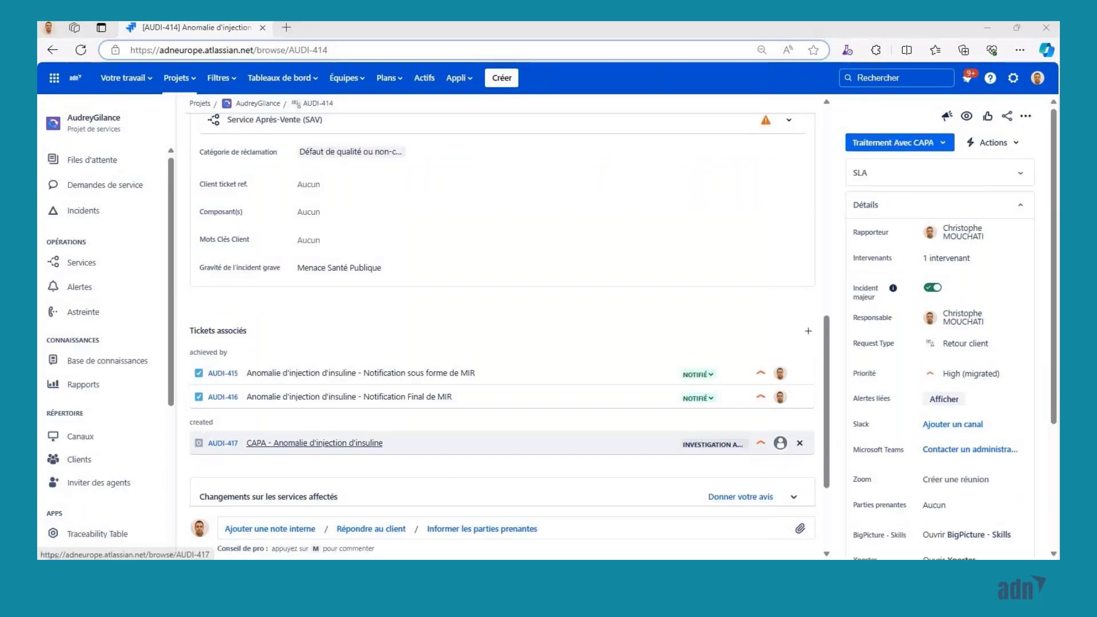
{"action": "mouse_move", "coordinate": [260, 444]}
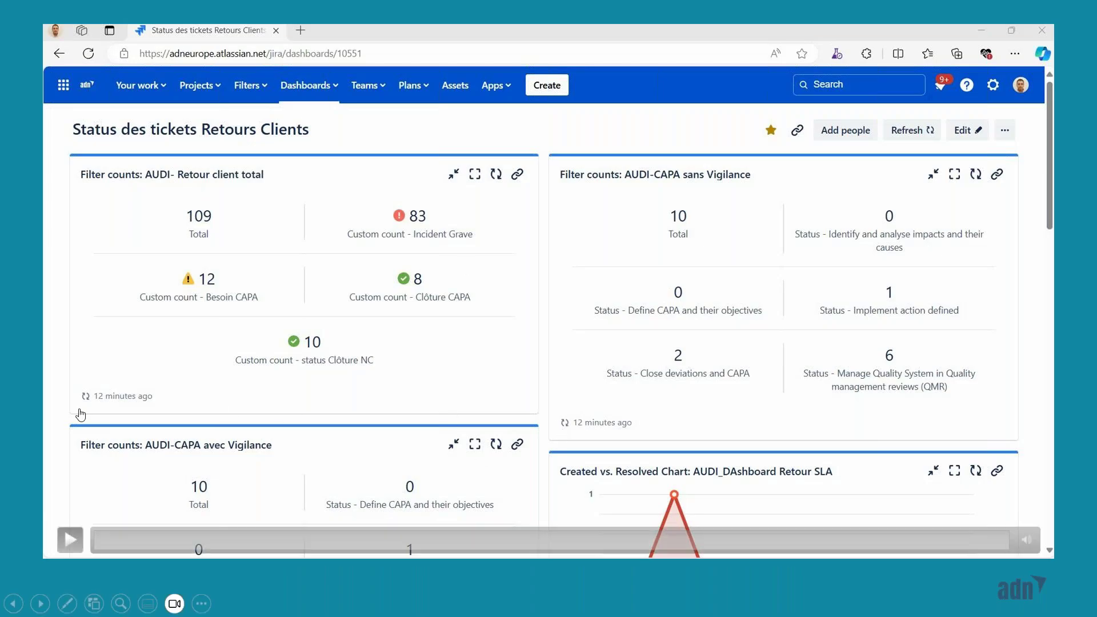
{"action": "left_click", "coordinate": [69, 539]}
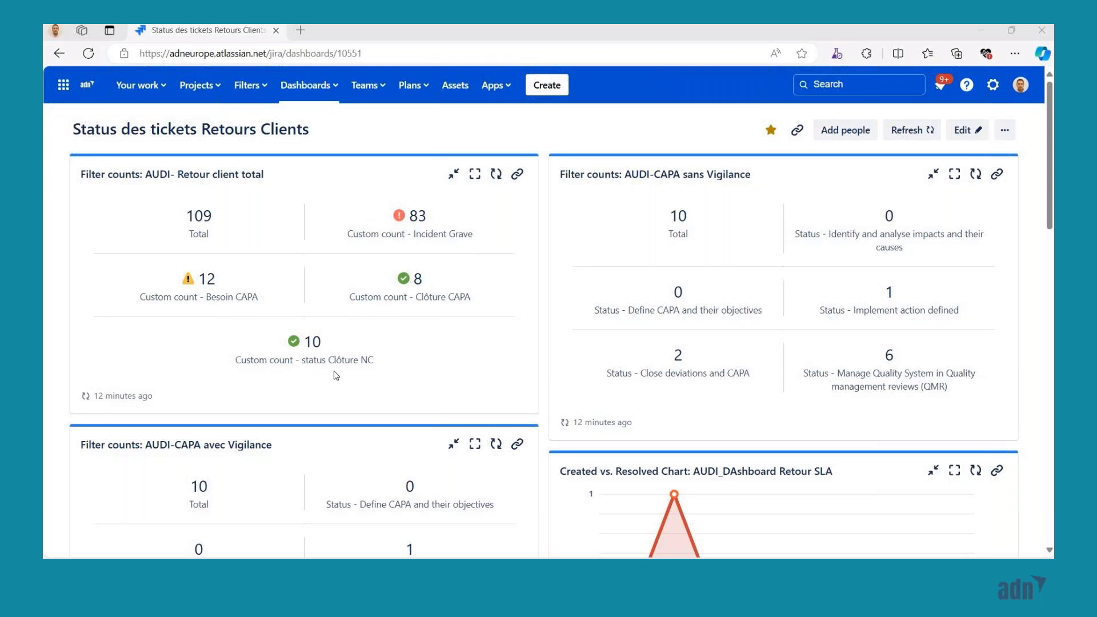
{"action": "left_click", "coordinate": [68, 545]}
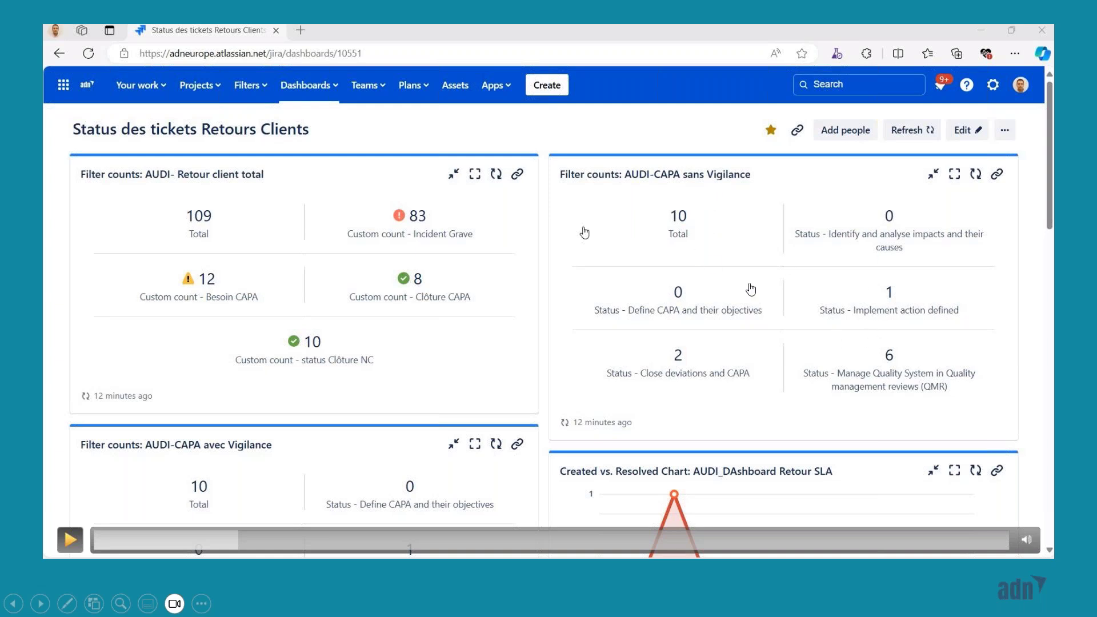
{"action": "left_click", "coordinate": [79, 539]}
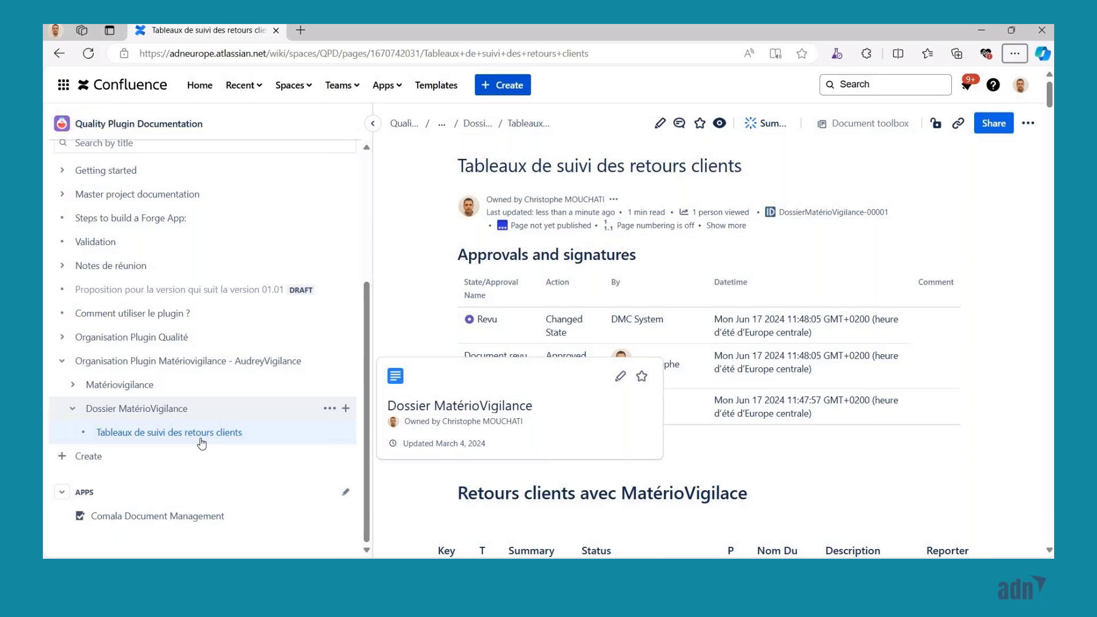
{"action": "mouse_move", "coordinate": [149, 324]}
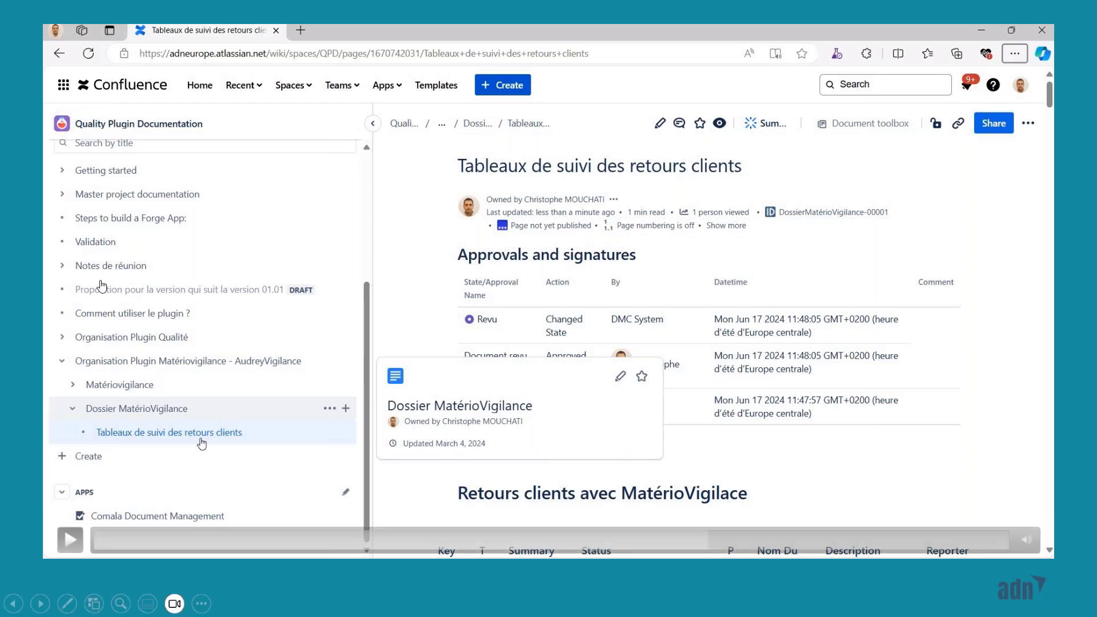